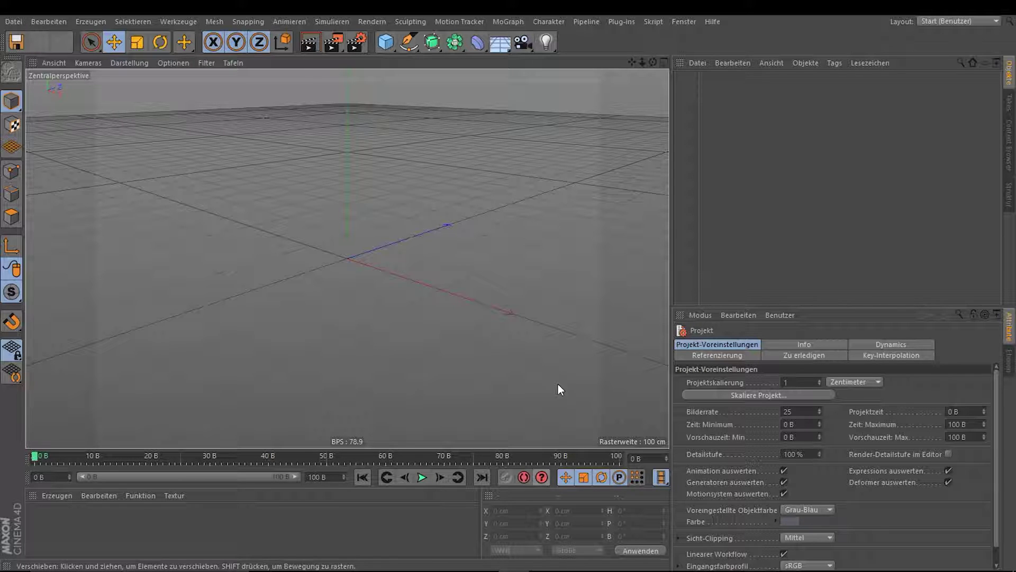
Create a Cube with an Explosion FX deformer as its child, then orbit to view them.
left_click(386, 42)
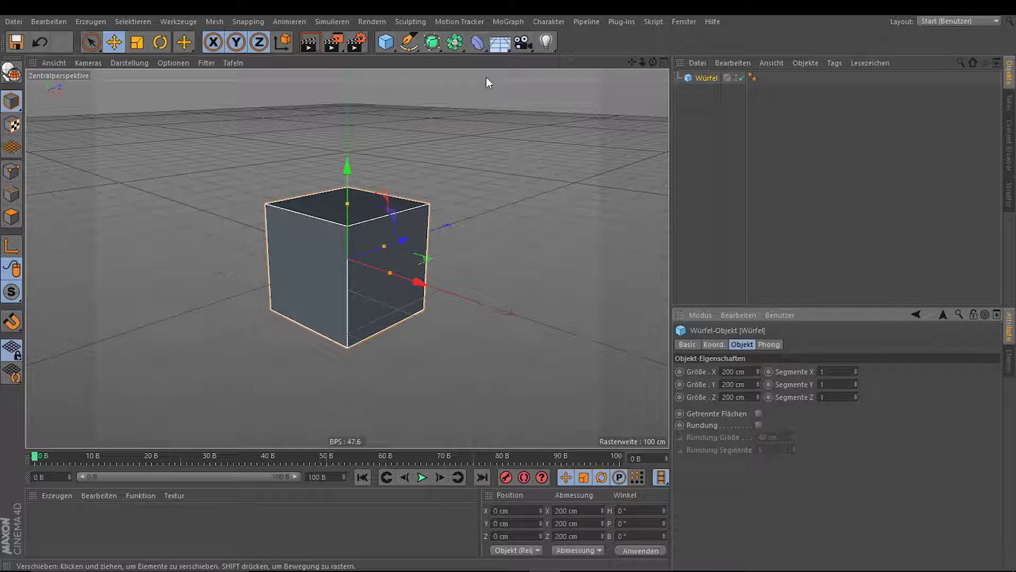
left_click(479, 47, "shift")
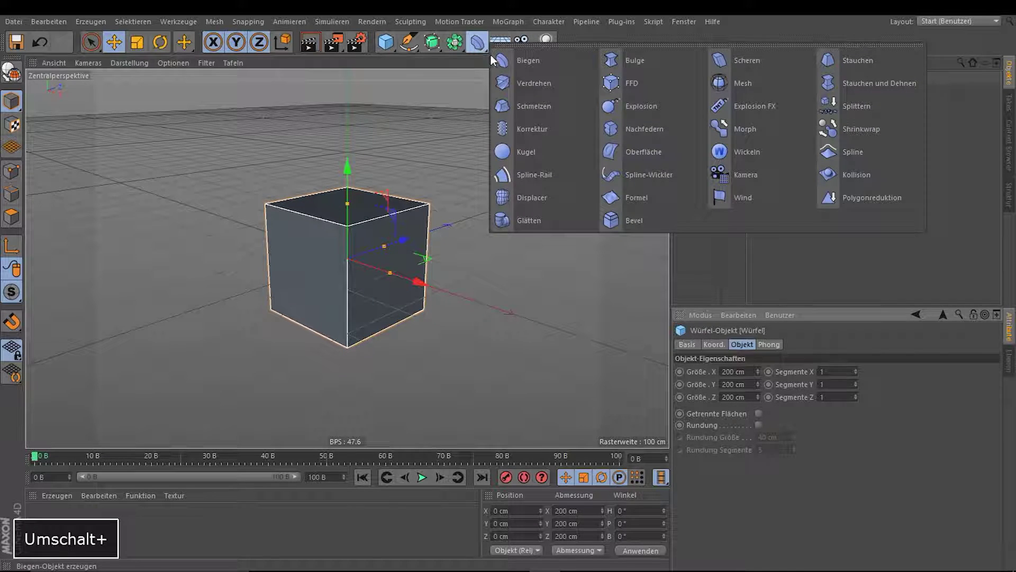
left_click(767, 112)
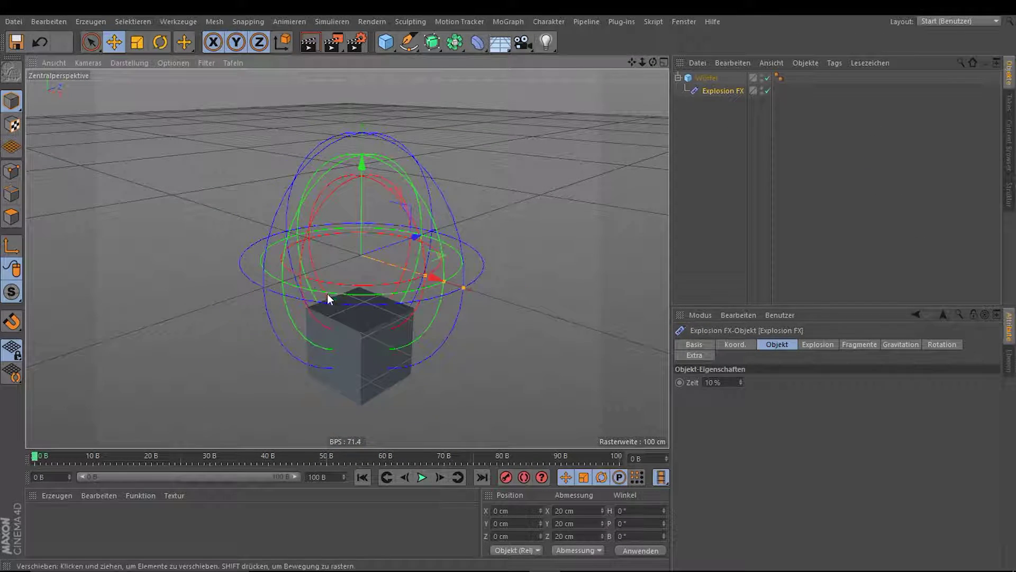
mouse_move(328, 293)
left_mouse_down("alt")
mouse_move(356, 287)
mouse_move(261, 363)
mouse_move(316, 313)
mouse_move(376, 287)
left_mouse_up("alt")
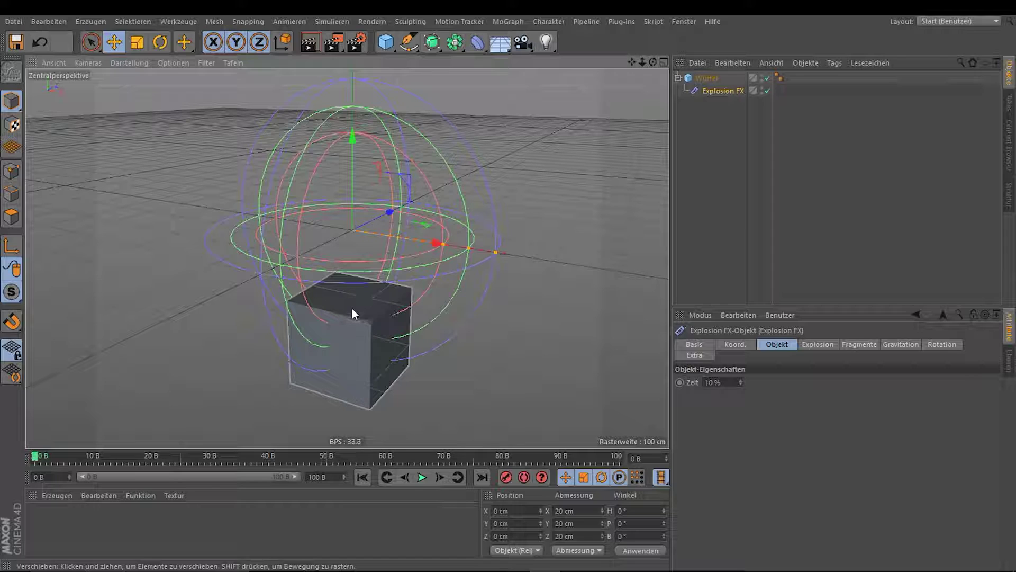
mouse_move(390, 310)
left_mouse_down("alt")
mouse_move(383, 296)
mouse_move(370, 322)
left_mouse_up("alt")
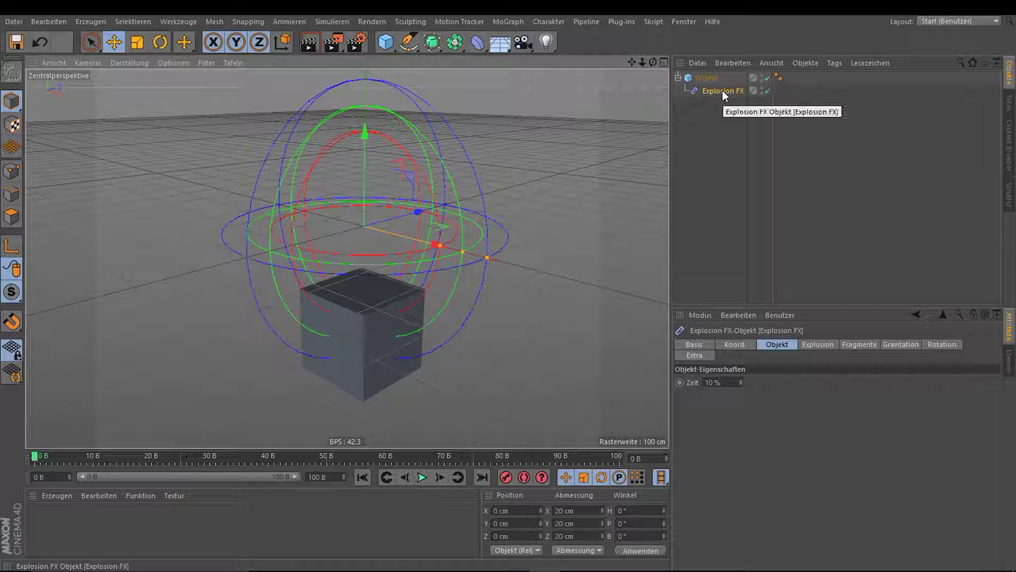
Set the Würfel's Segmente X, Y and Z to 10 each, then orbit and zoom onto the fragments.
left_click(707, 78)
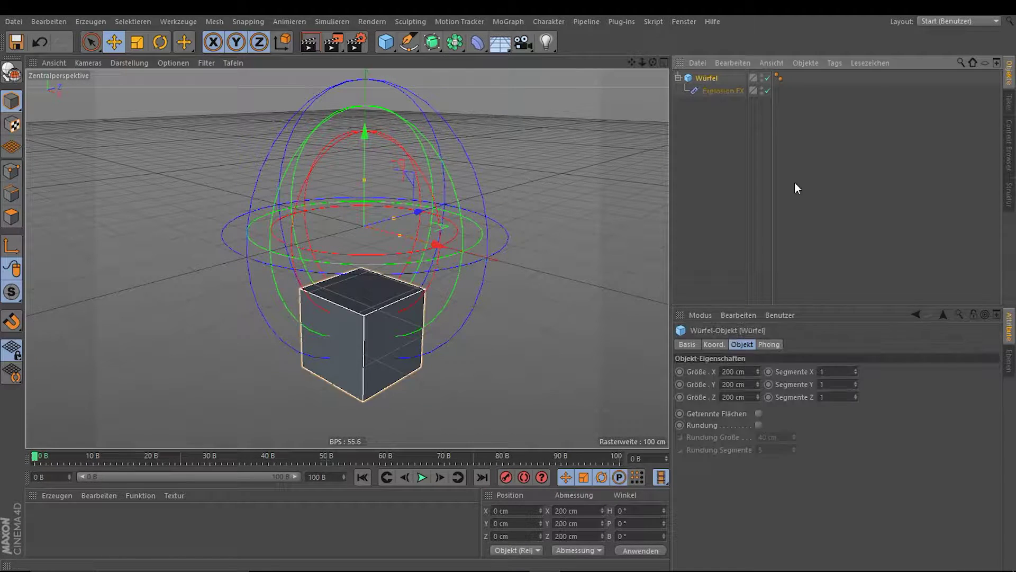
left_click(840, 370)
type("0")
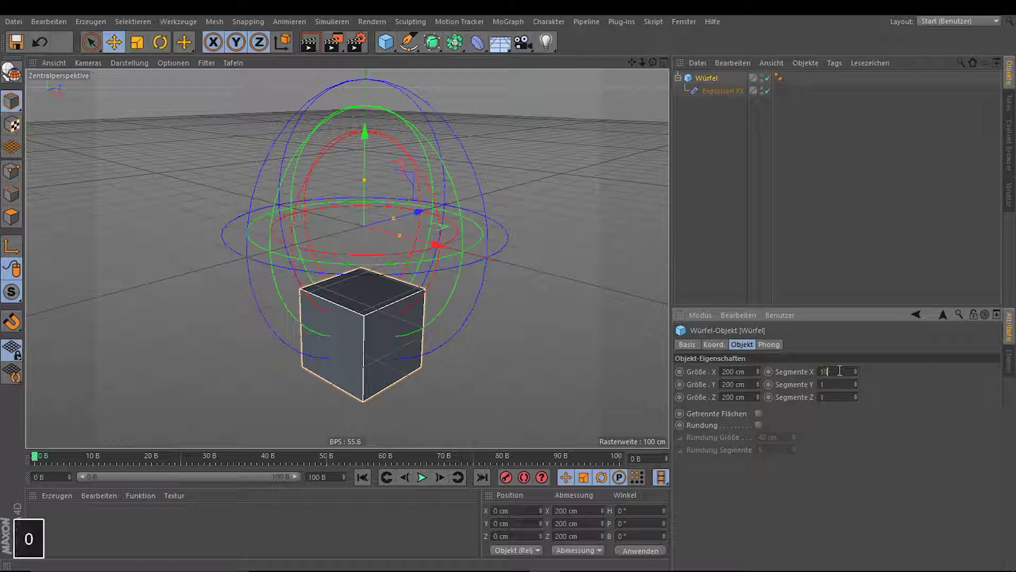
key("Return")
left_click(834, 377)
type("0")
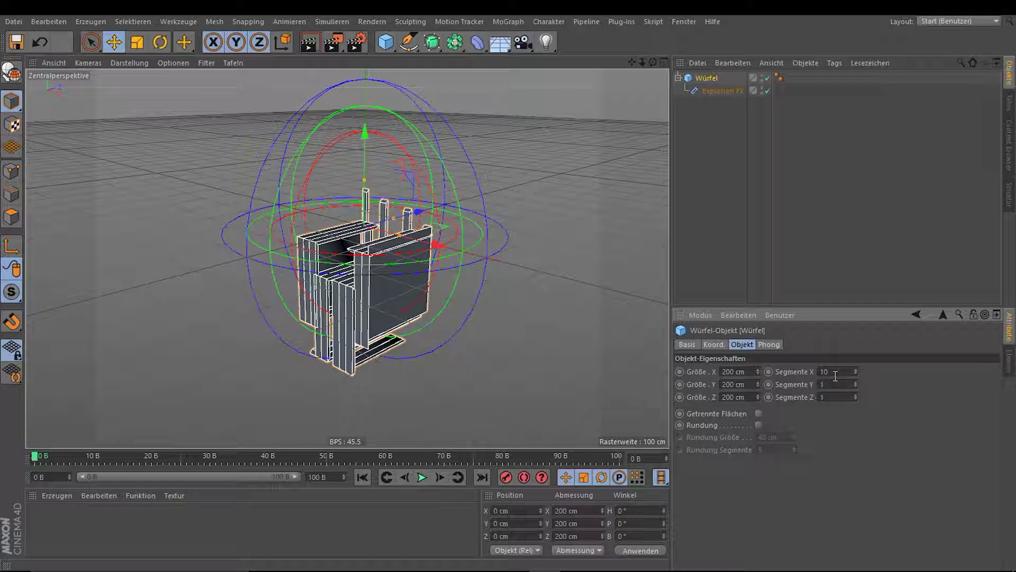
key("Return")
type("0")
left_click(836, 398)
type("0")
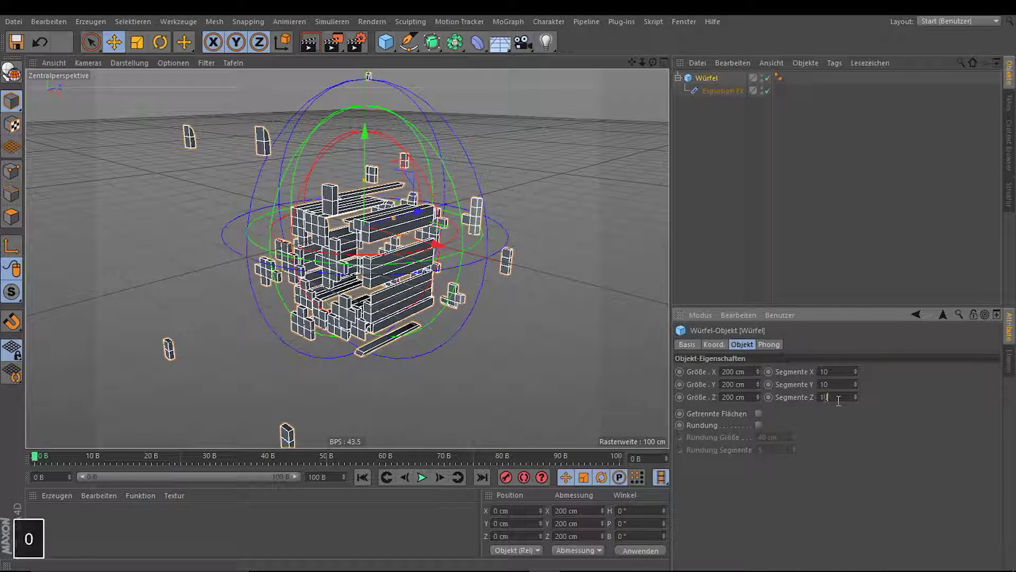
key("Return")
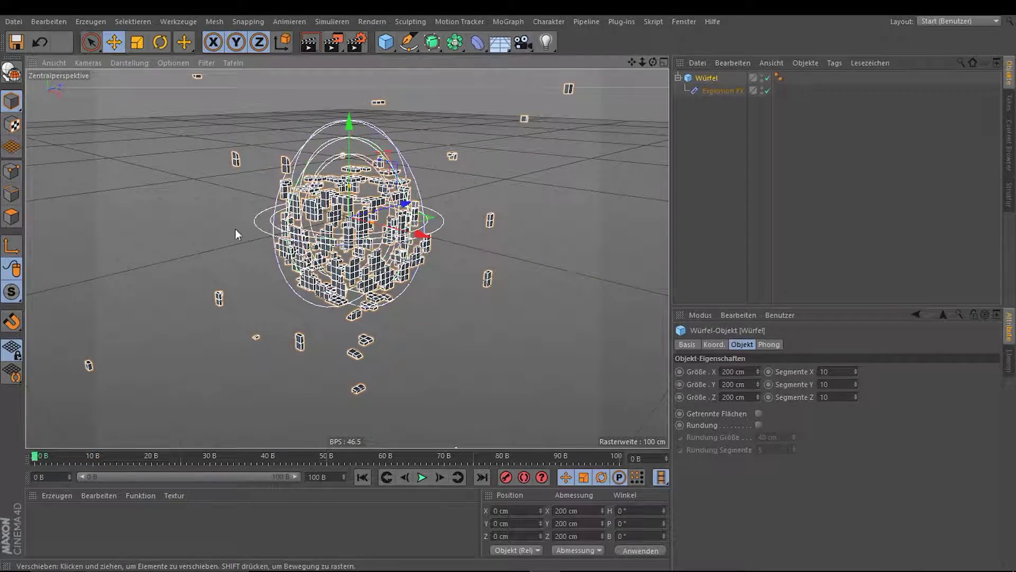
mouse_move(235, 229)
left_mouse_down("alt")
mouse_move(470, 232)
mouse_move(219, 226)
left_mouse_up("alt")
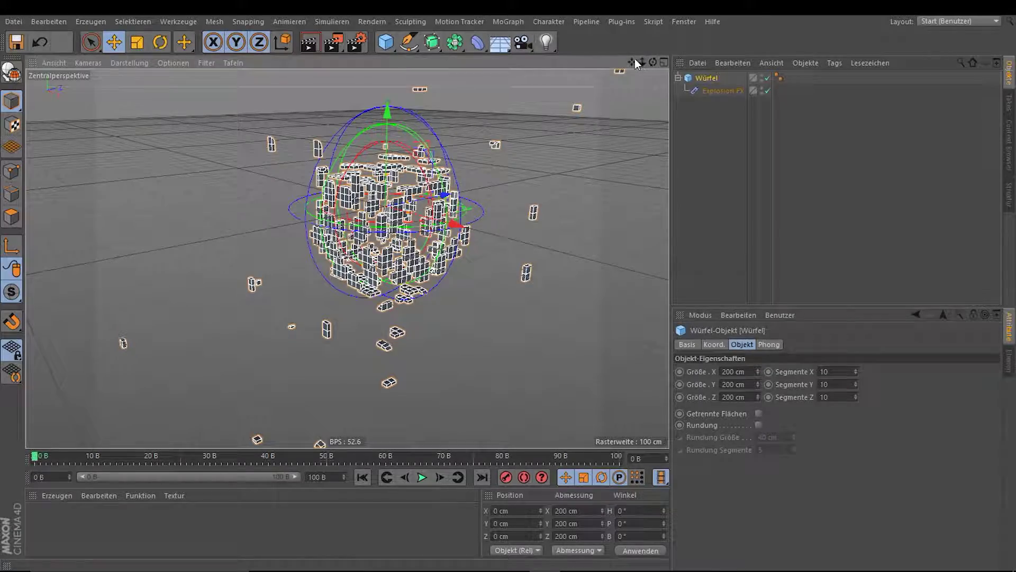
mouse_move(640, 61)
left_mouse_down()
mouse_move(668, 65)
mouse_move(643, 66)
left_mouse_up()
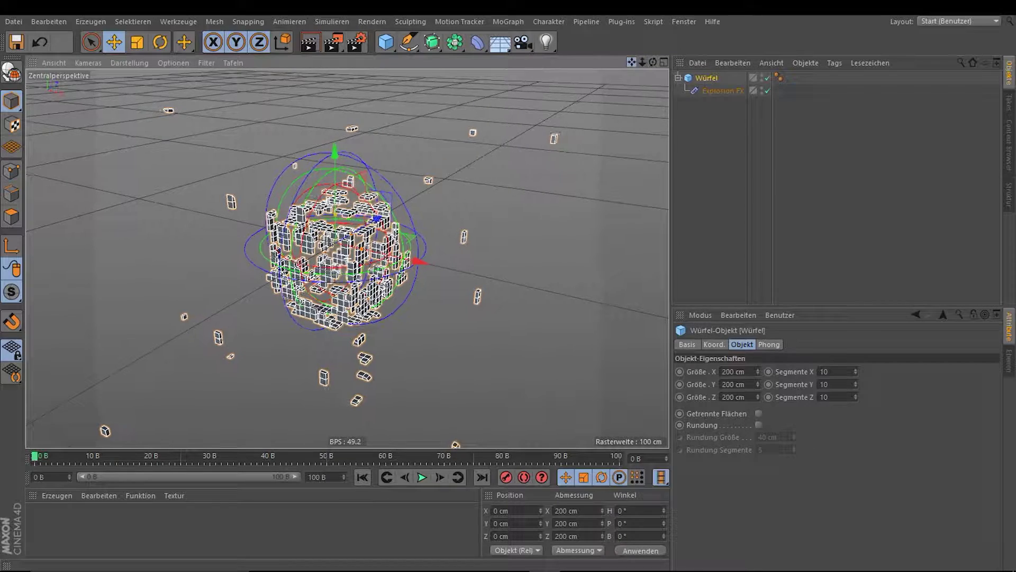
Scrub the Explosion FX Zeit to about 7.4 % and show its Explosion parameters.
left_click(706, 88)
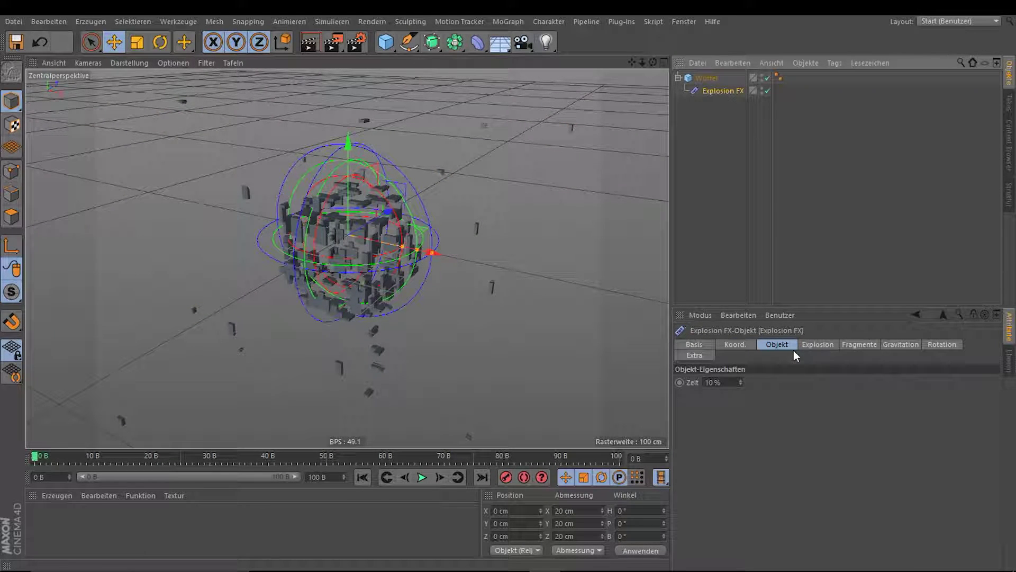
left_click(812, 345)
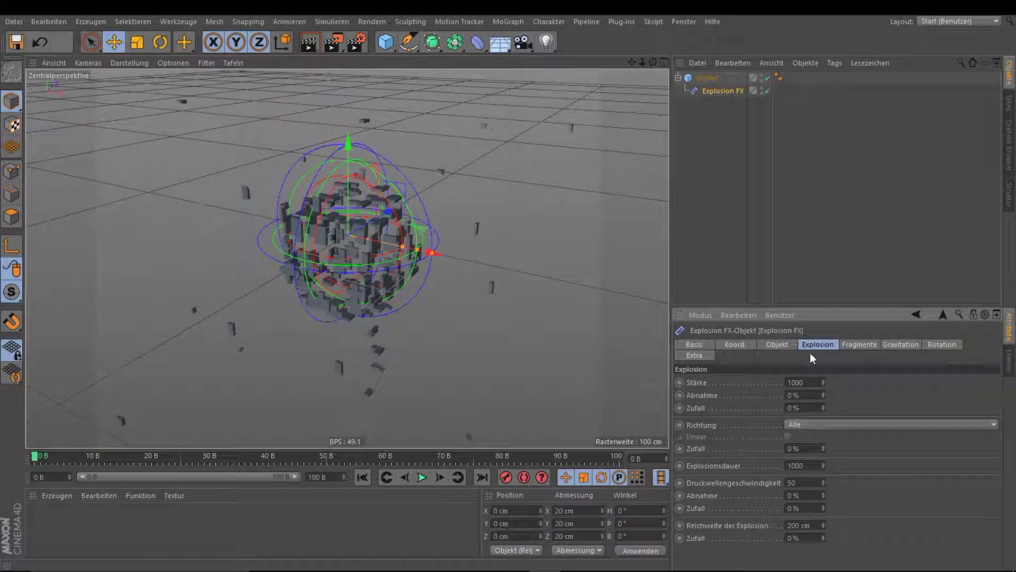
left_click(781, 350)
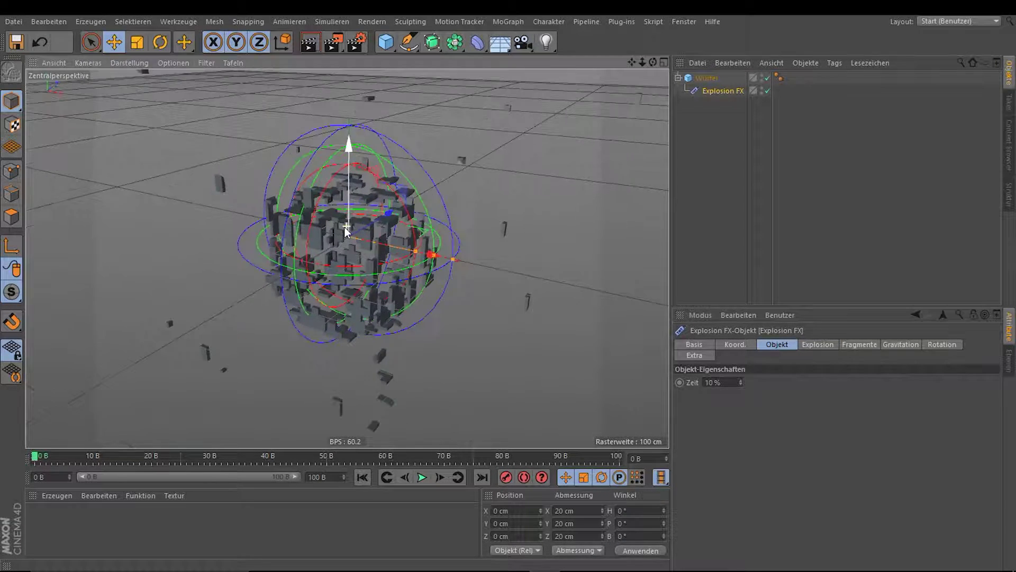
mouse_move(408, 266)
left_mouse_down("alt")
mouse_move(368, 251)
mouse_move(392, 255)
left_mouse_up("alt")
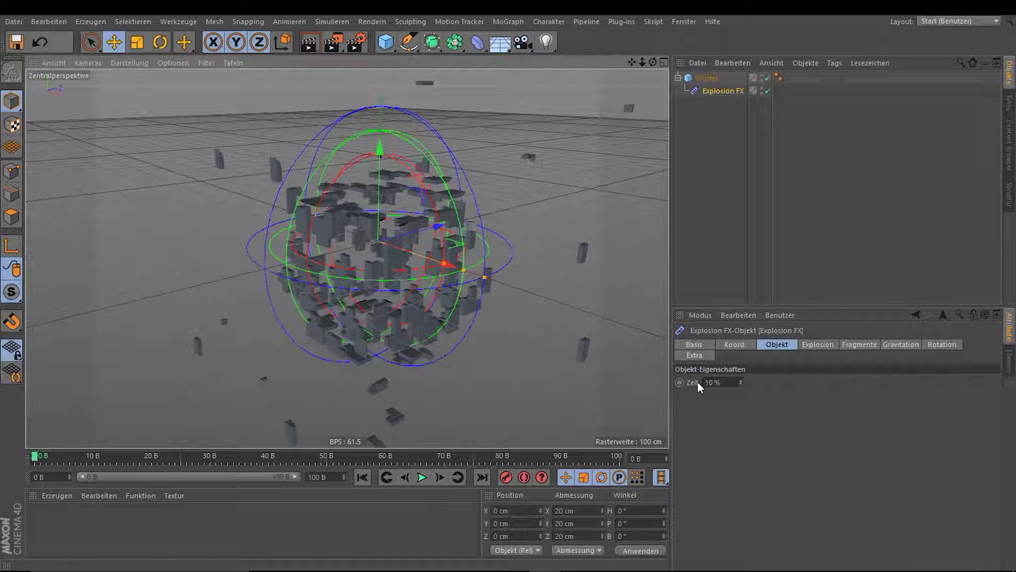
left_click(692, 382)
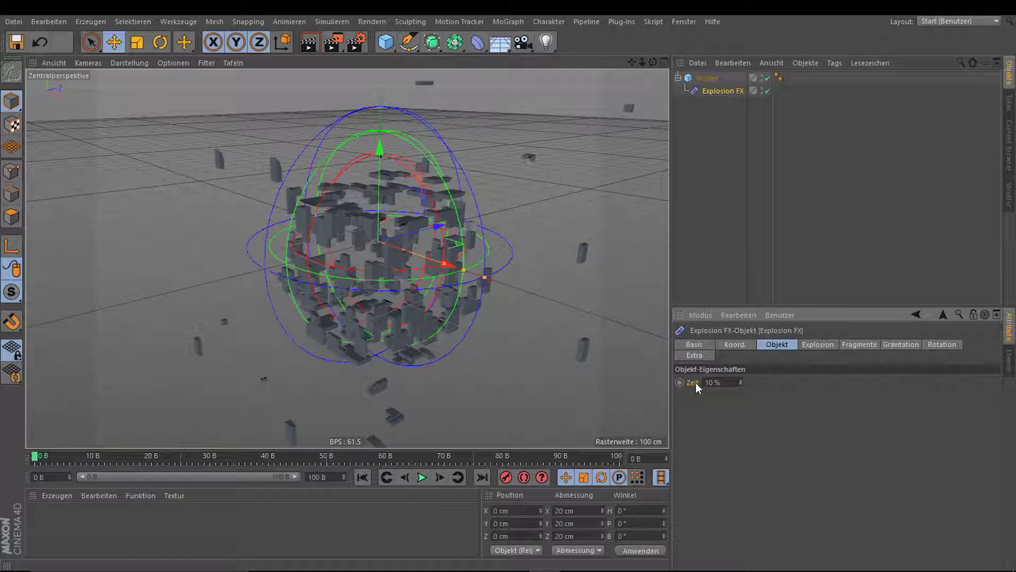
key("h")
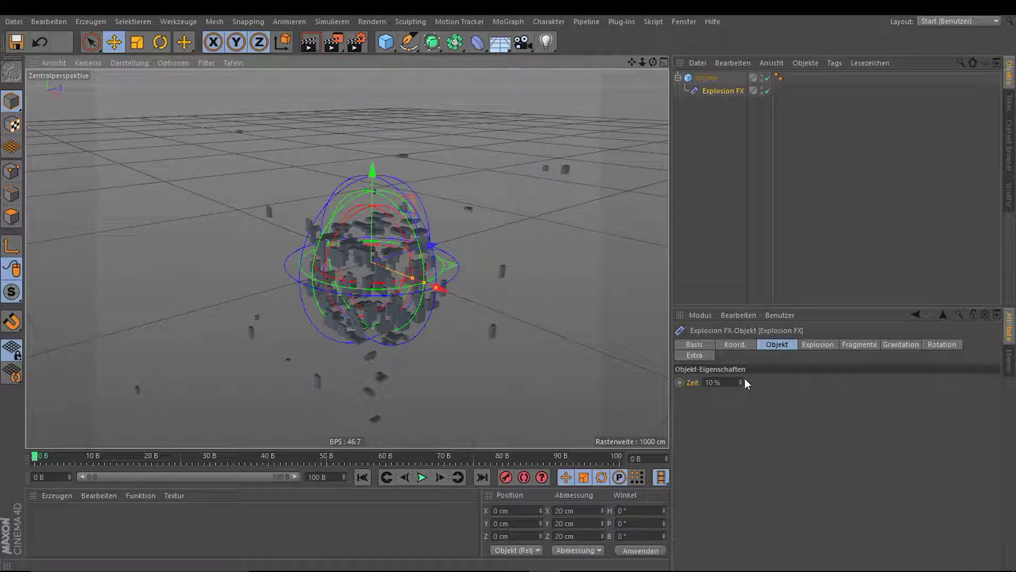
mouse_move(741, 382)
left_mouse_down()
mouse_move(757, 382)
mouse_move(731, 382)
mouse_move(826, 359)
left_mouse_up()
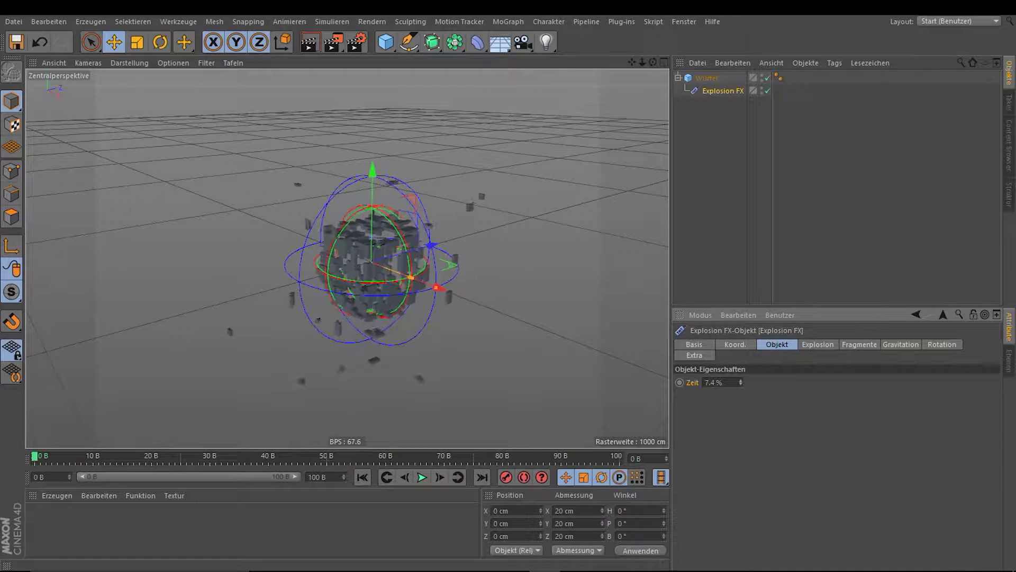
left_click(825, 345)
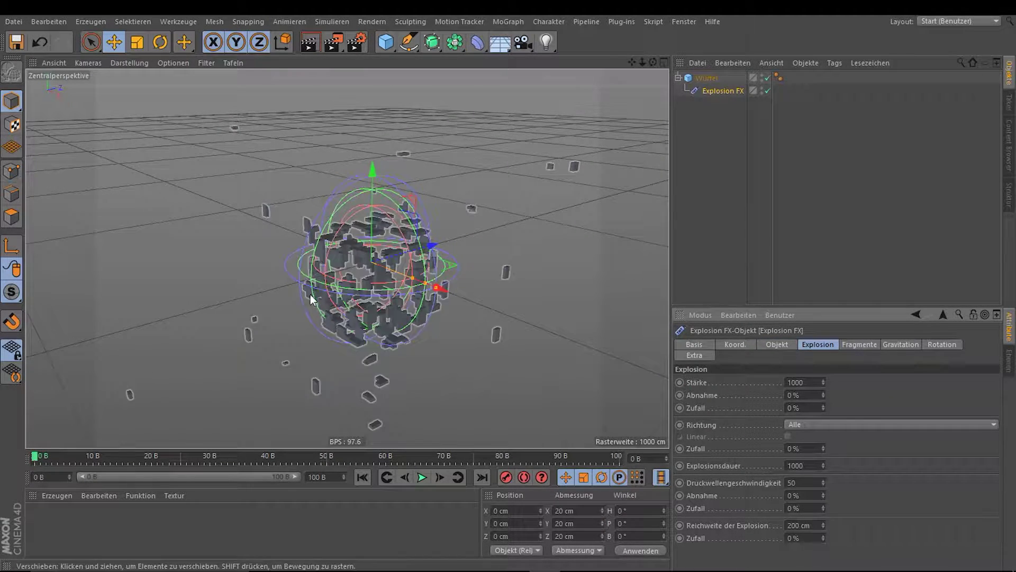
Frame the cube, then drag the Explosion Stärke up to 1264.
scroll(311, 295, "up", 3)
left_click_drag(310, 295, 380, 268, "alt")
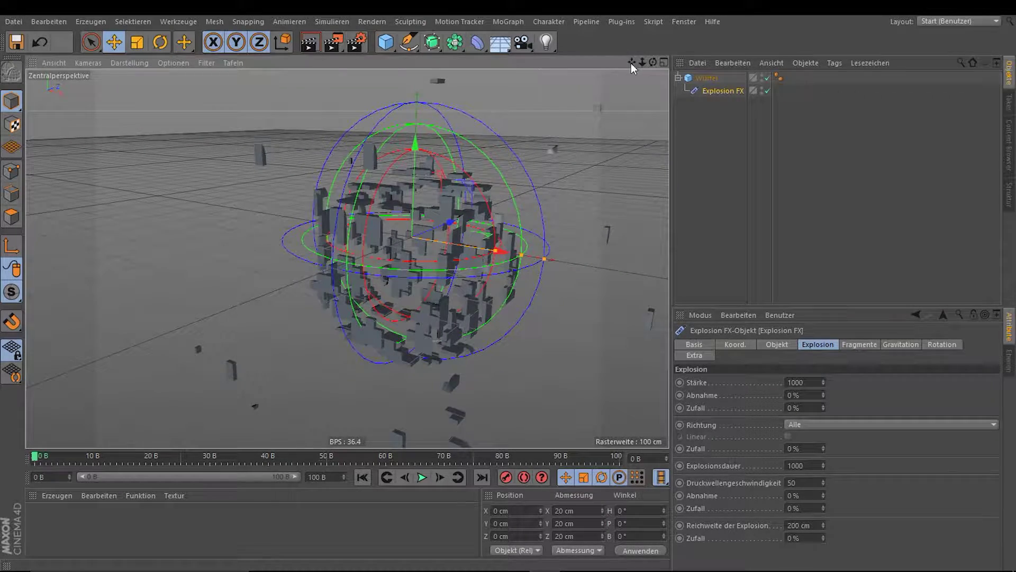
left_click_drag(631, 62, 561, 65)
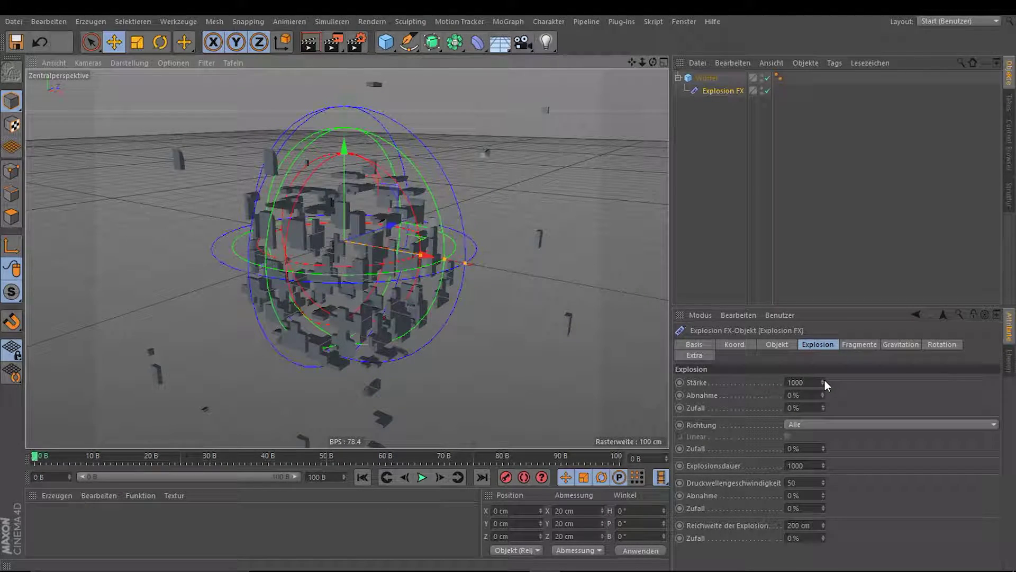
mouse_move(825, 380)
left_mouse_down()
mouse_move(825, 350)
mouse_move(823, 424)
left_mouse_up()
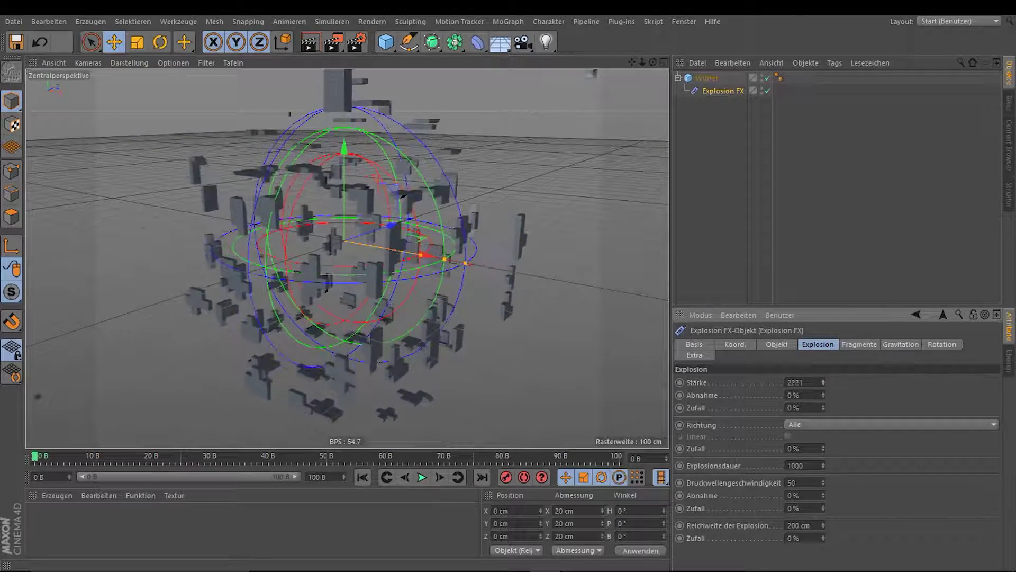
mouse_move(823, 383)
left_mouse_down()
mouse_move(823, 349)
mouse_move(823, 413)
left_mouse_up()
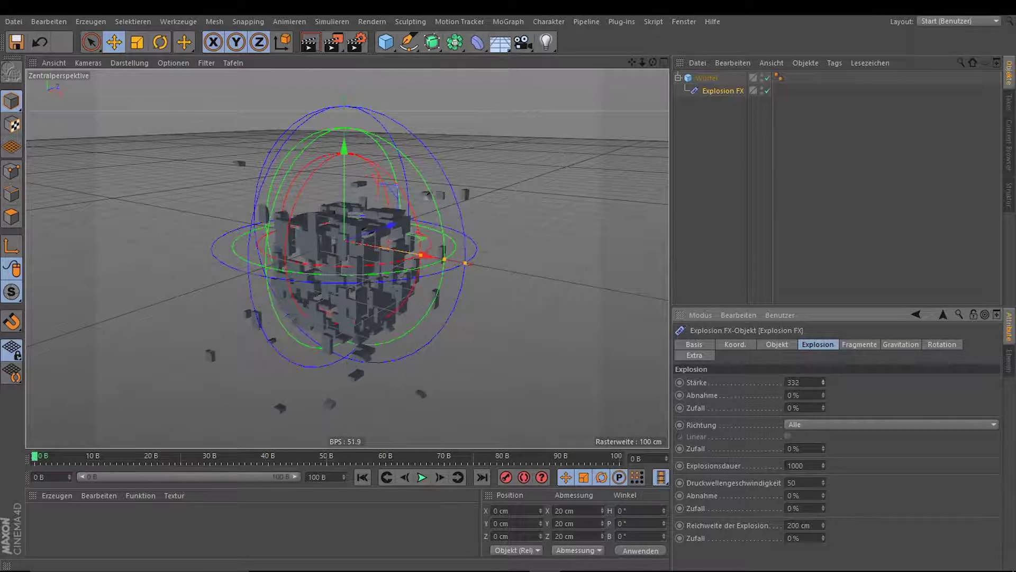
mouse_move(823, 382)
left_mouse_down()
mouse_move(823, 365)
mouse_move(831, 379)
left_mouse_up()
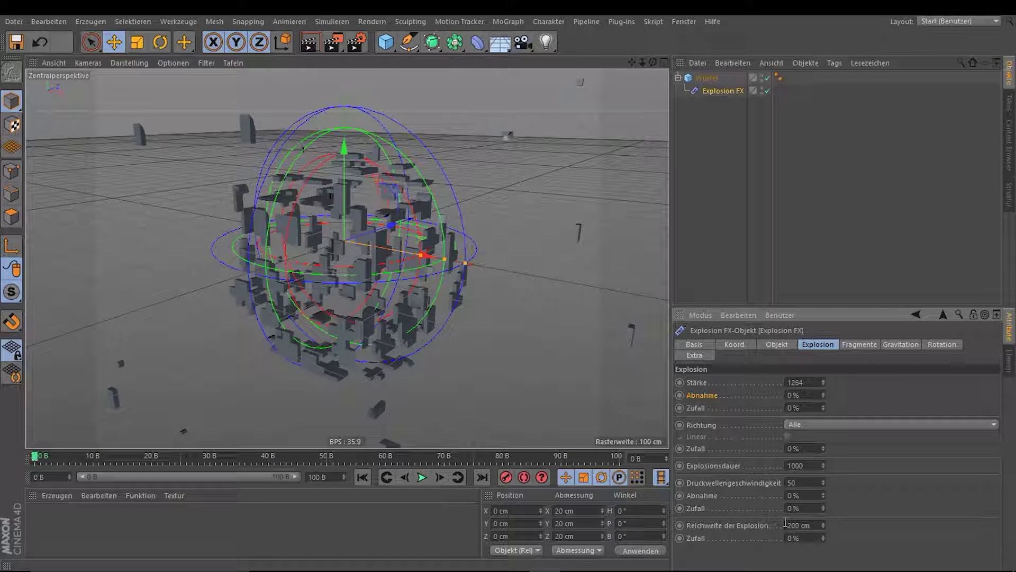
left_click_drag(825, 395, 824, 371)
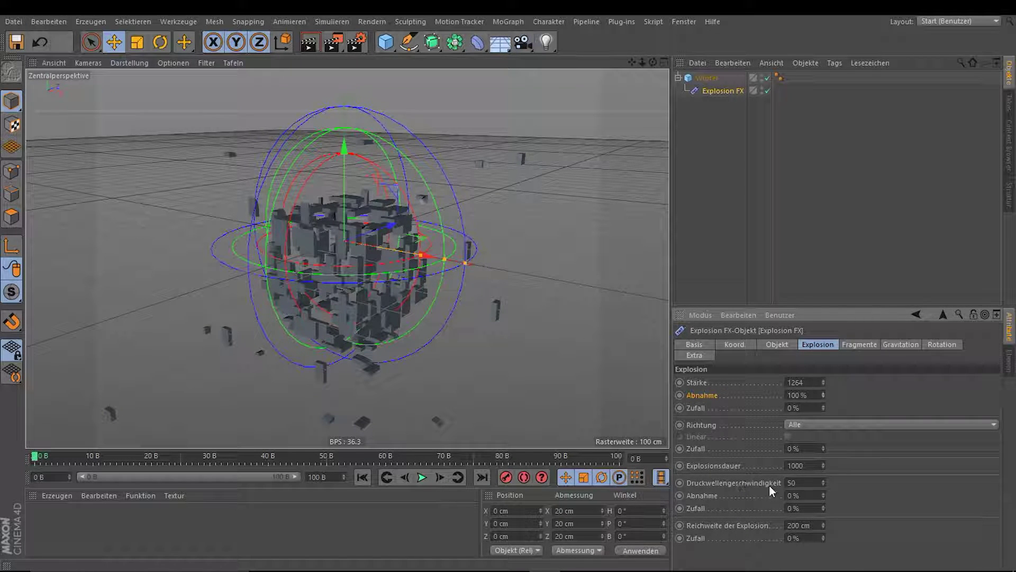
left_click(802, 395)
type("0")
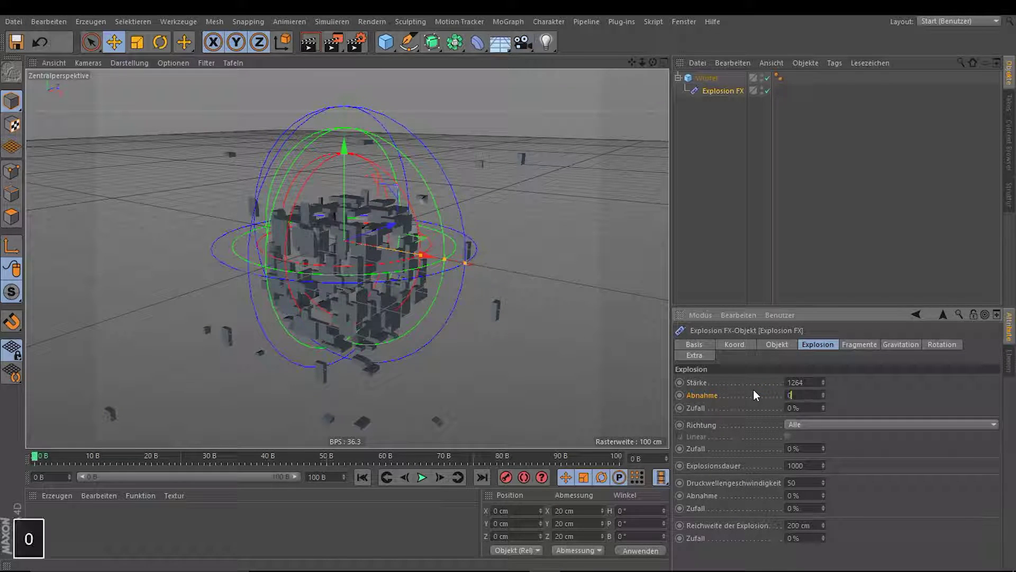
key("Return")
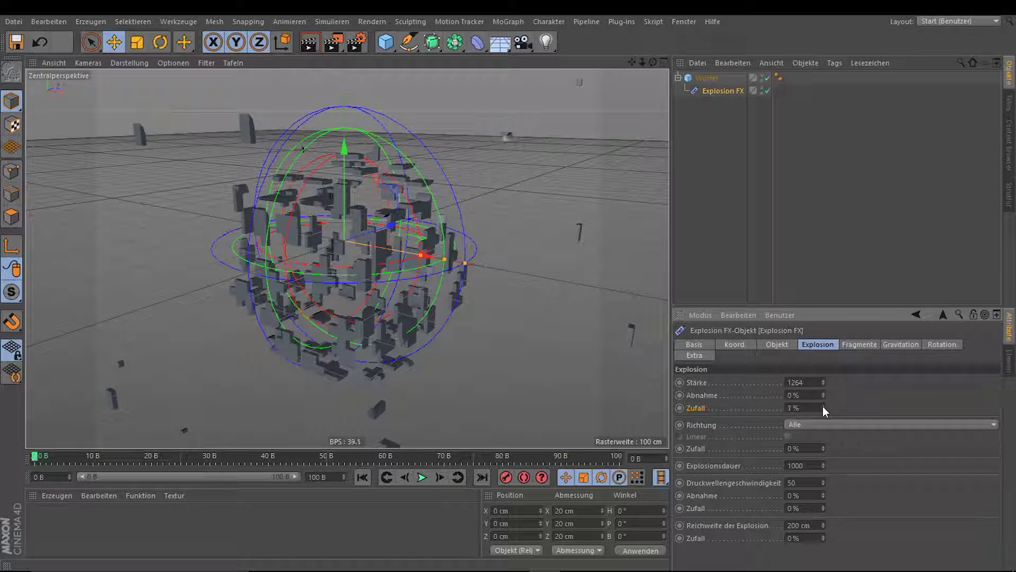
mouse_move(823, 406)
left_mouse_down()
mouse_move(868, 407)
mouse_move(799, 408)
left_mouse_up()
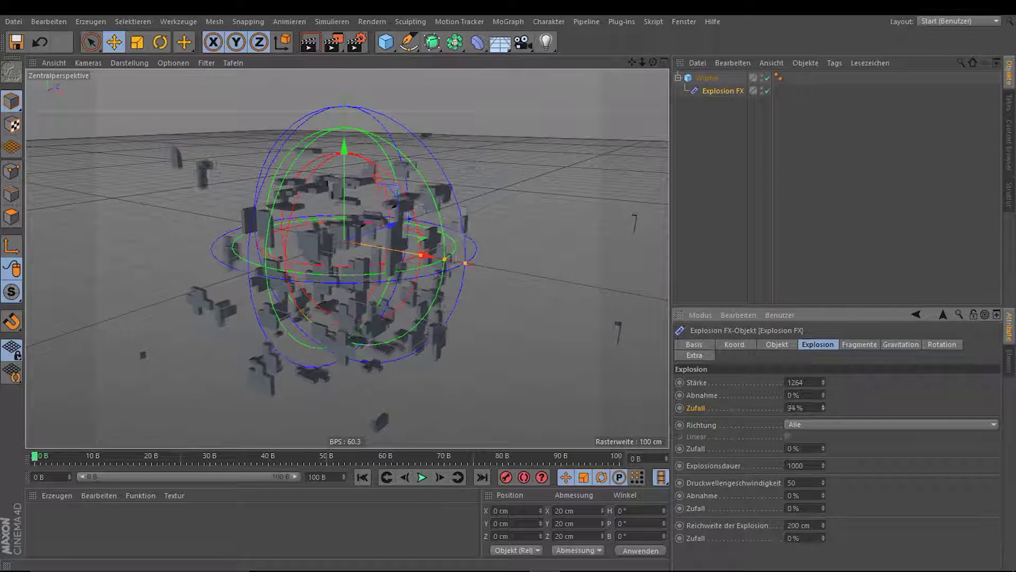
left_click(703, 423)
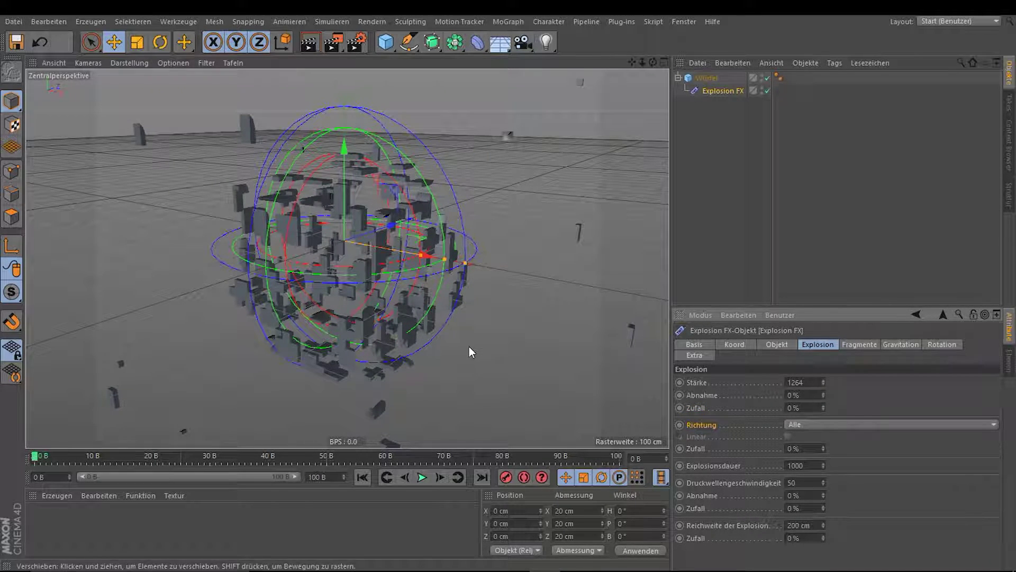
Zoom and orbit the viewport in close on the exploding Würfel.
scroll(461, 346, "down", 5)
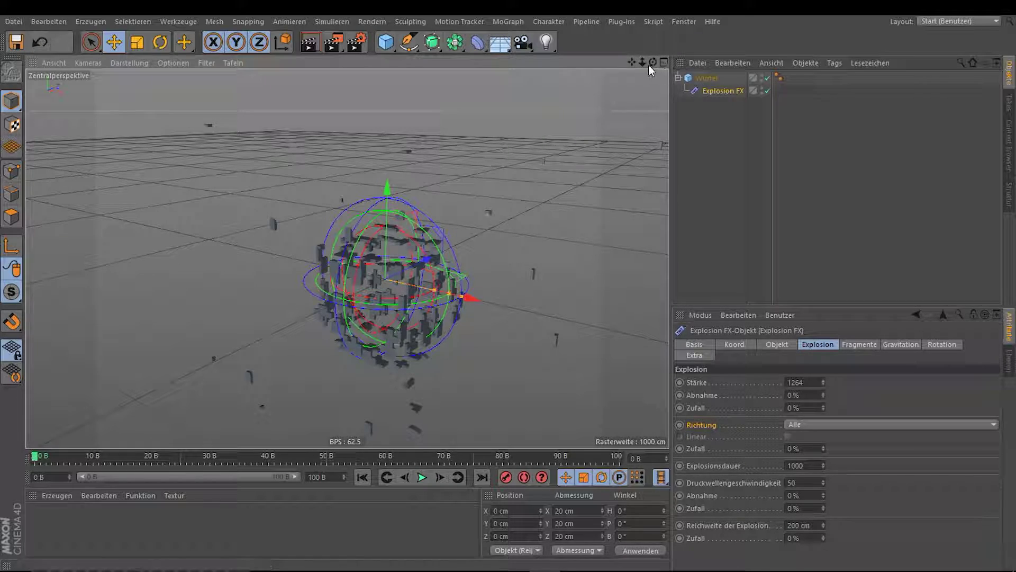
left_click_drag(652, 63, 573, 67)
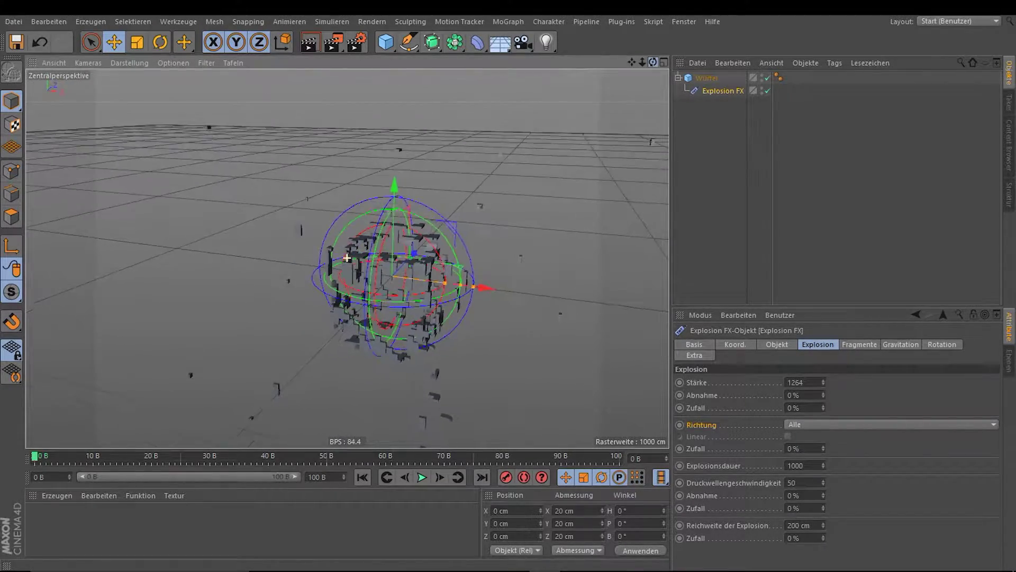
scroll(441, 335, "up", 5)
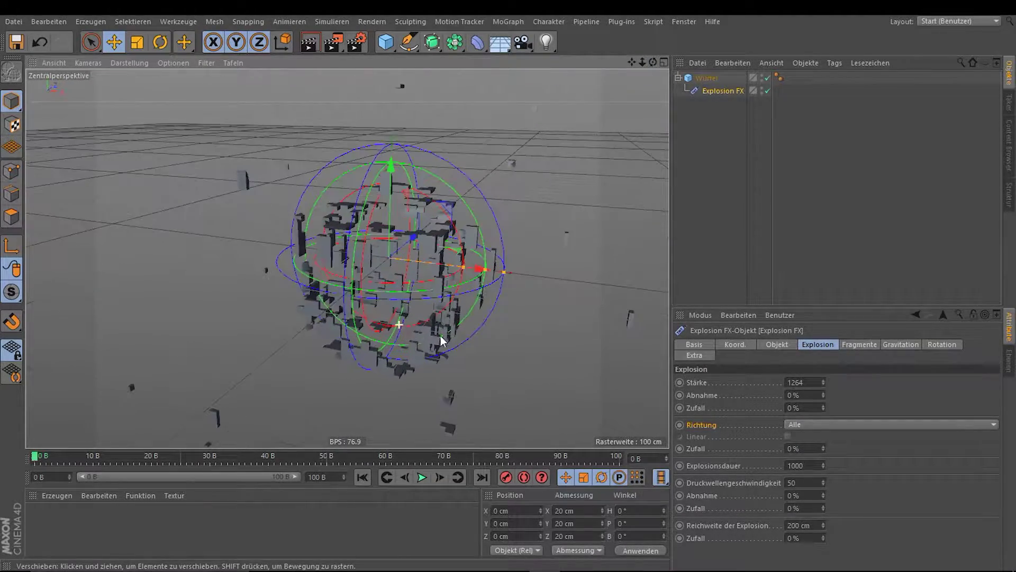
Set the explosion Richtung to Nur X and orbit to inspect the sideways blast.
left_click(817, 424)
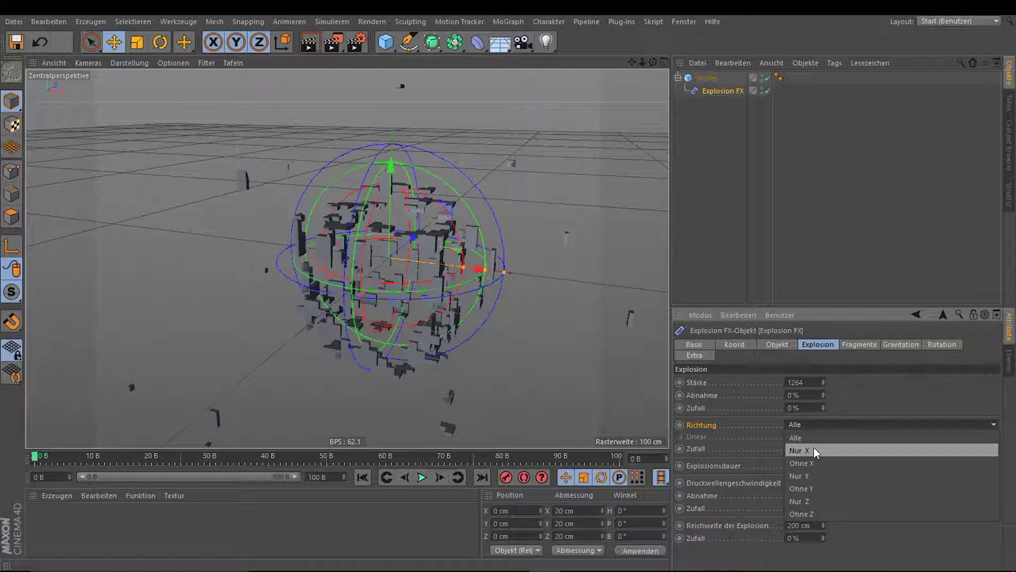
left_click(815, 449)
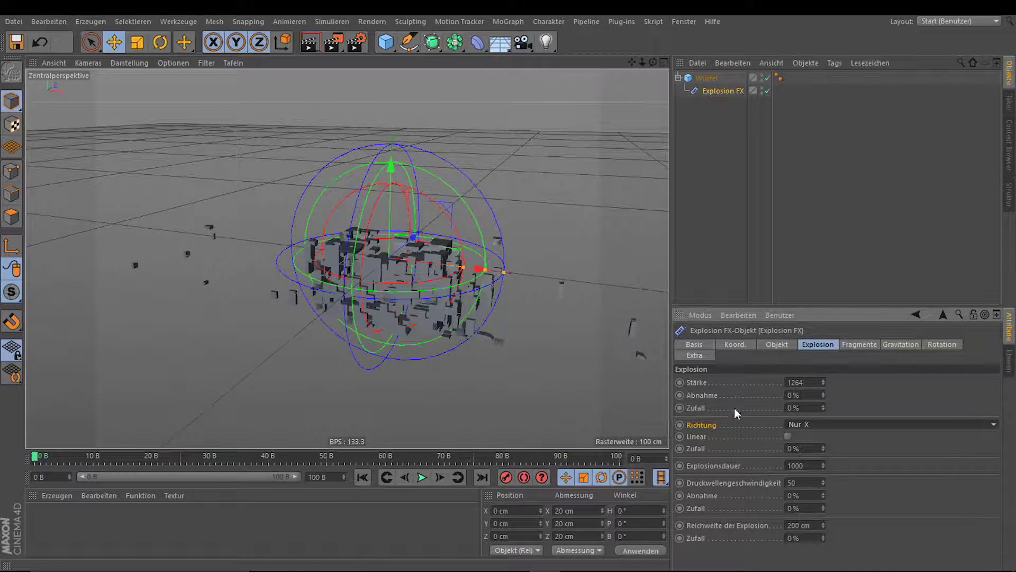
mouse_move(652, 62)
left_mouse_down()
mouse_move(624, 64)
mouse_move(651, 62)
left_mouse_up()
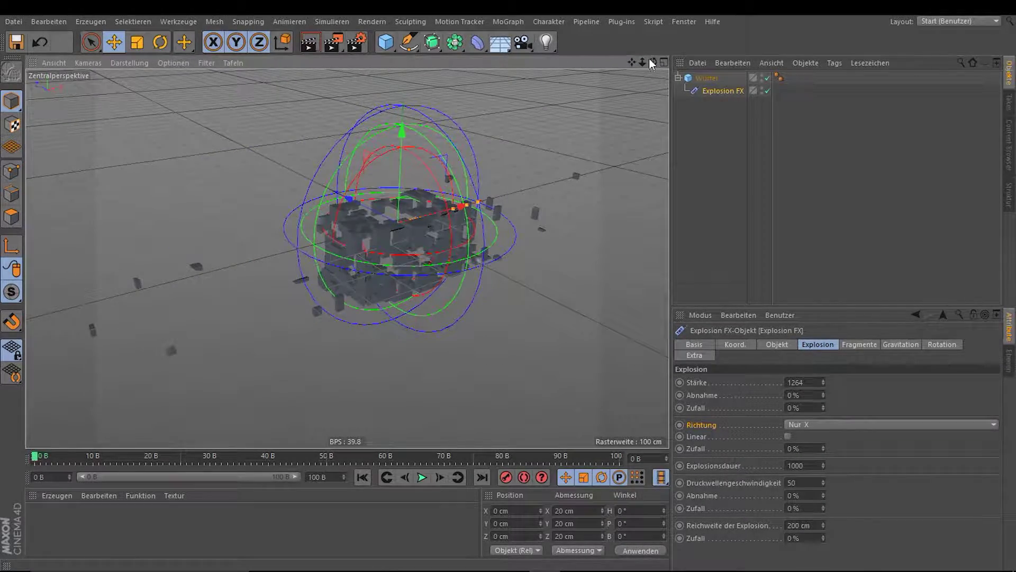
left_click_drag(652, 62, 643, 65)
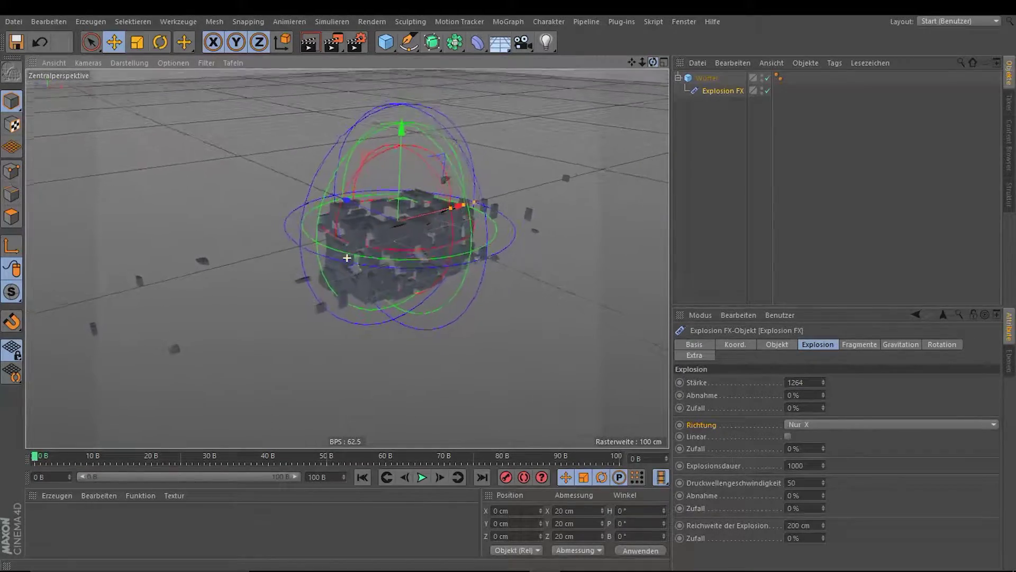
left_click_drag(347, 258, 460, 209)
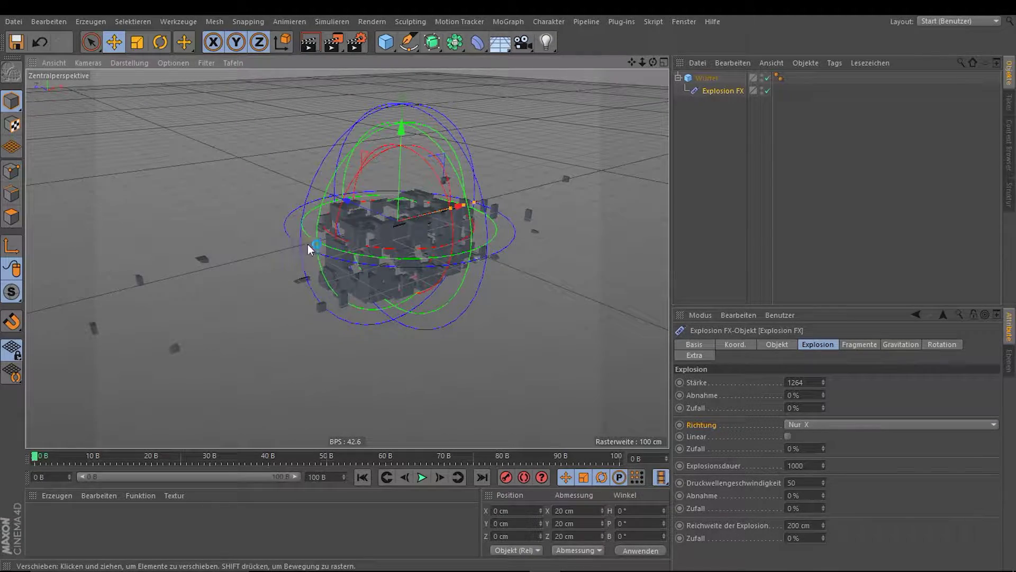
left_click_drag(290, 264, 347, 258, "alt")
scroll(347, 258, "down", 5)
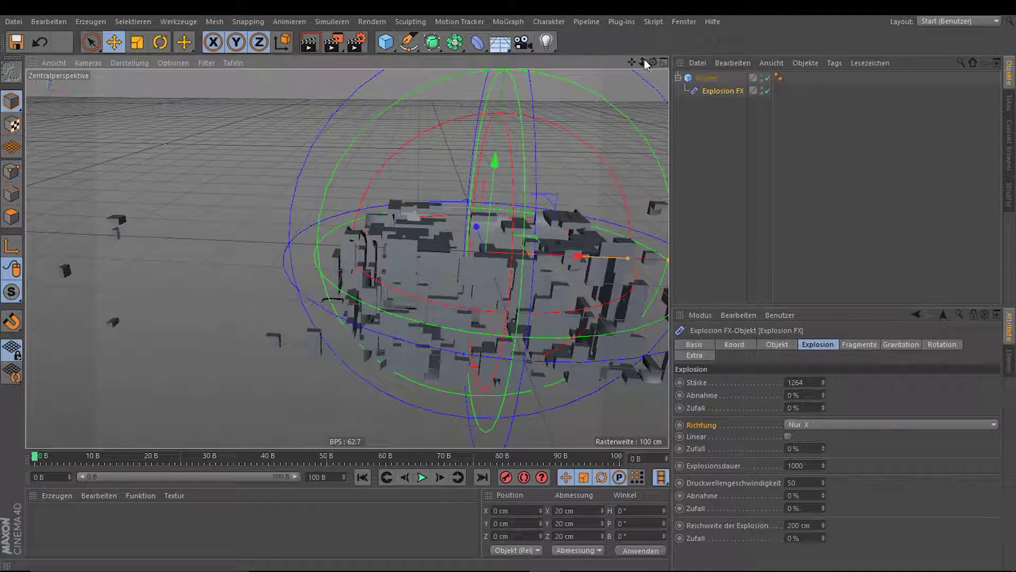
mouse_move(347, 258)
left_mouse_down("alt")
mouse_move(517, 155)
mouse_move(364, 291)
left_mouse_up("alt")
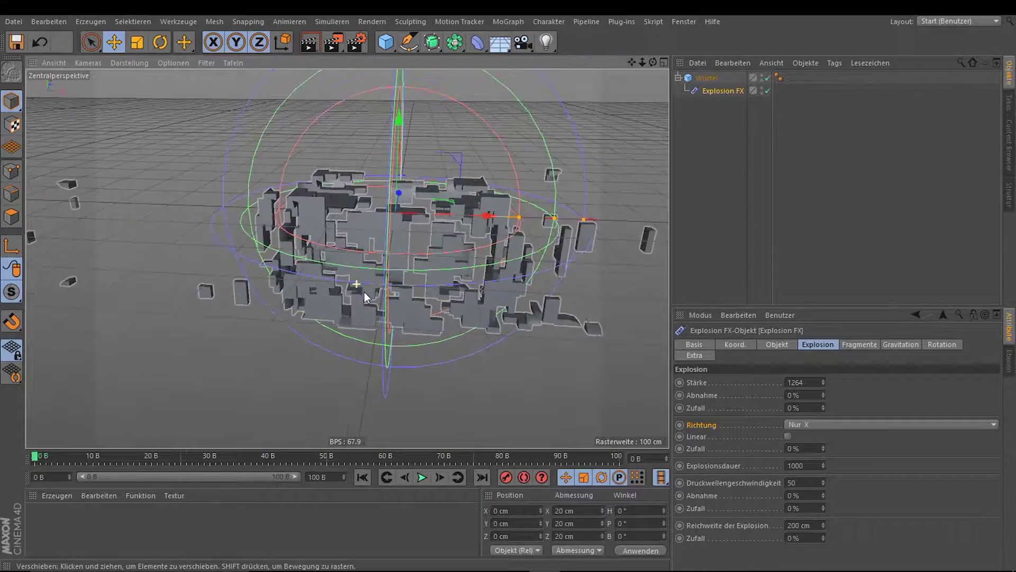
Test Linear with 37 % Zufall, then bring Explosionsdauer down to about 1008.
left_click(788, 437)
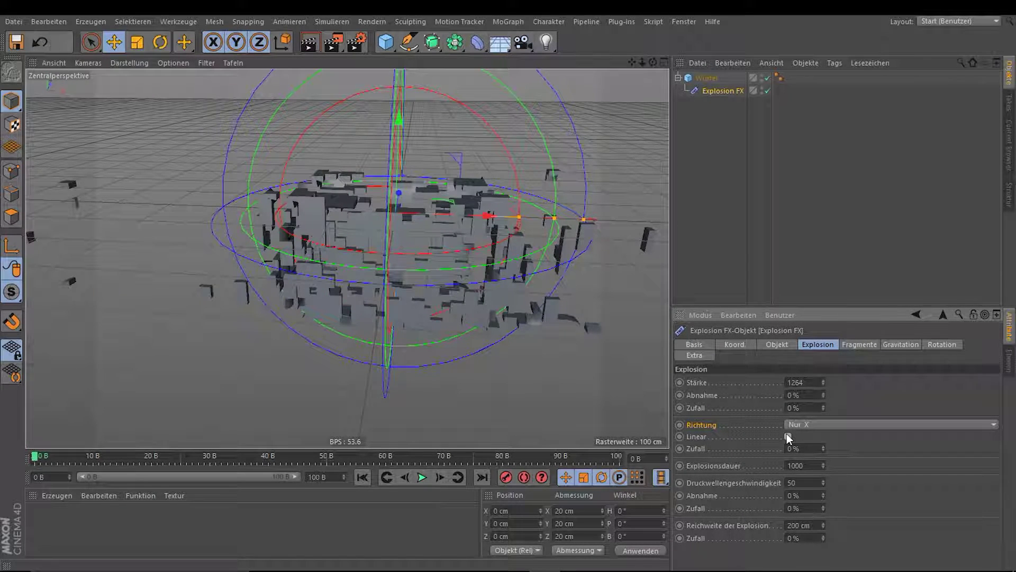
mouse_move(823, 448)
left_mouse_down()
mouse_move(824, 434)
mouse_move(823, 461)
mouse_move(789, 461)
left_mouse_up()
left_click_drag(822, 466, 823, 448)
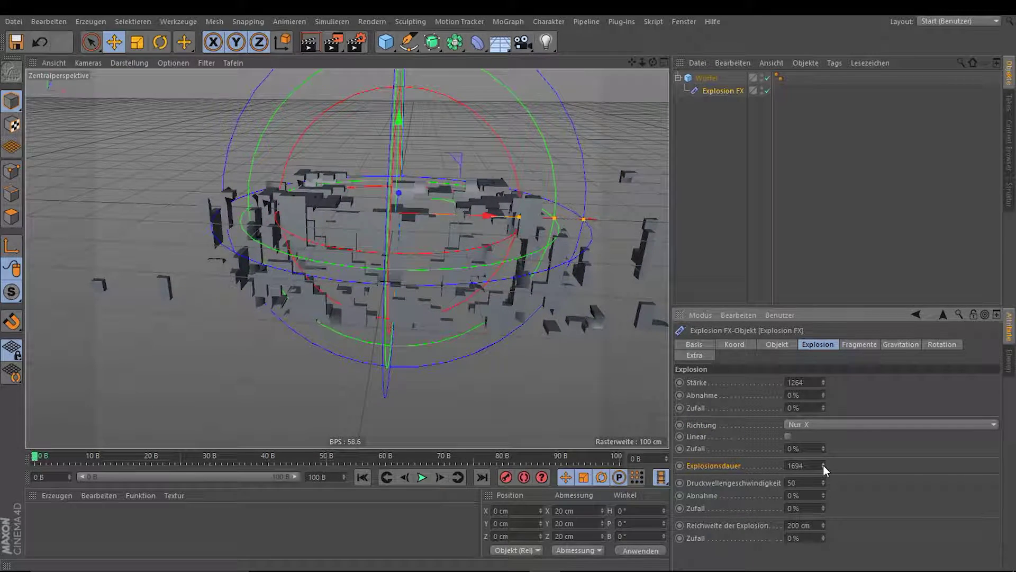
mouse_move(652, 62)
left_mouse_down()
mouse_move(667, 74)
mouse_move(634, 60)
left_mouse_up()
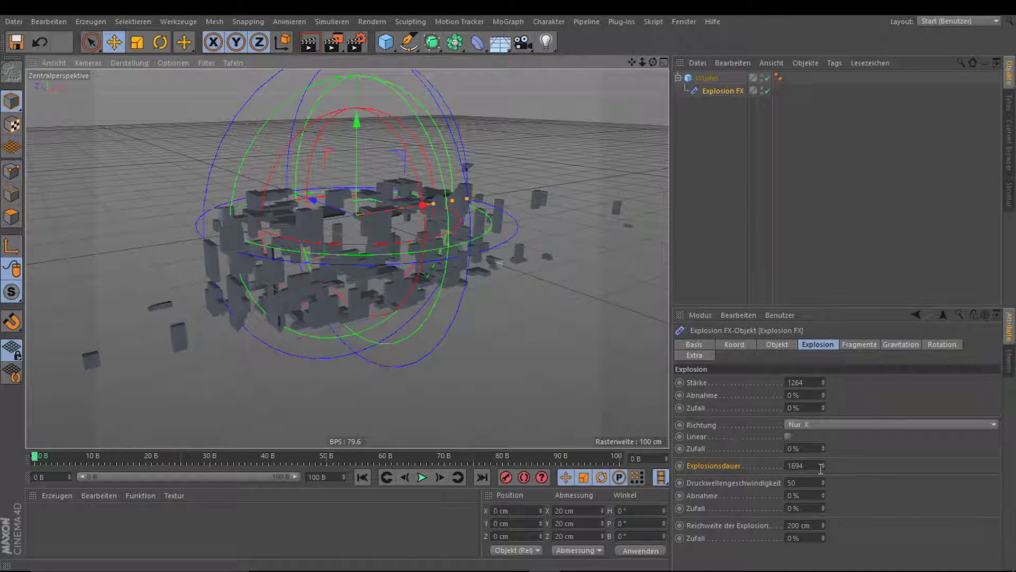
left_click_drag(826, 476, 826, 497)
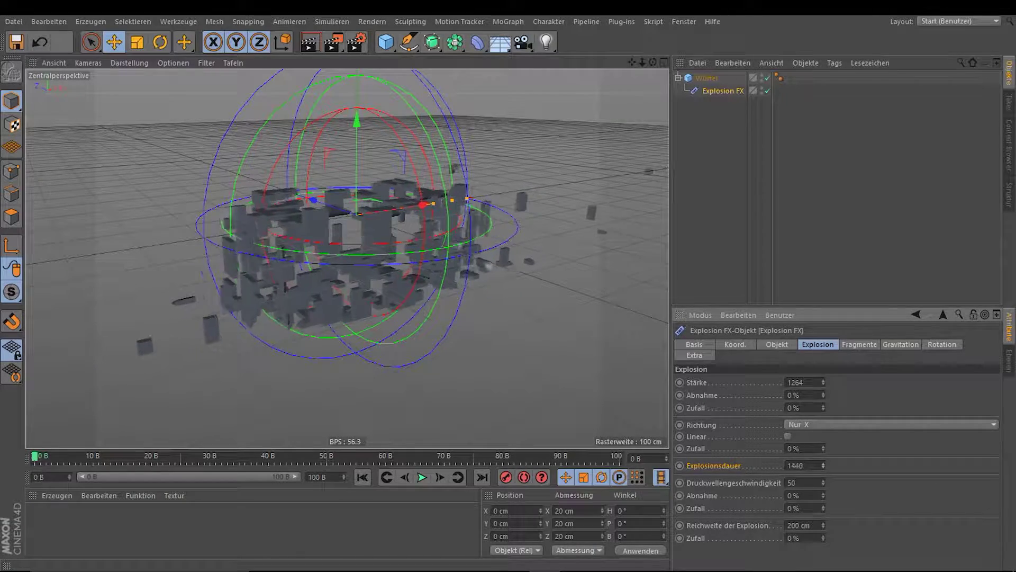
left_click_drag(579, 401, 551, 386, "alt")
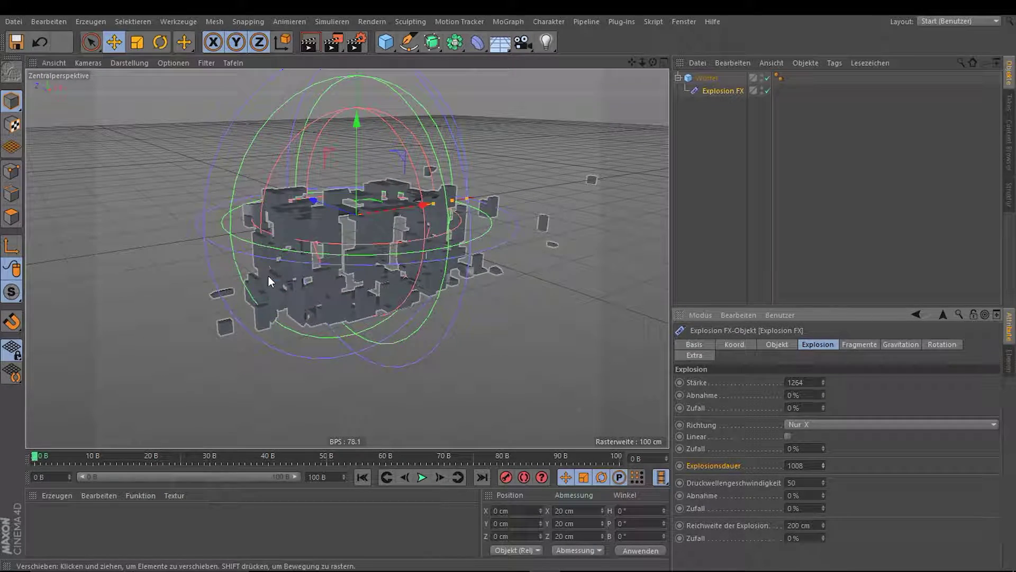
left_click(759, 483)
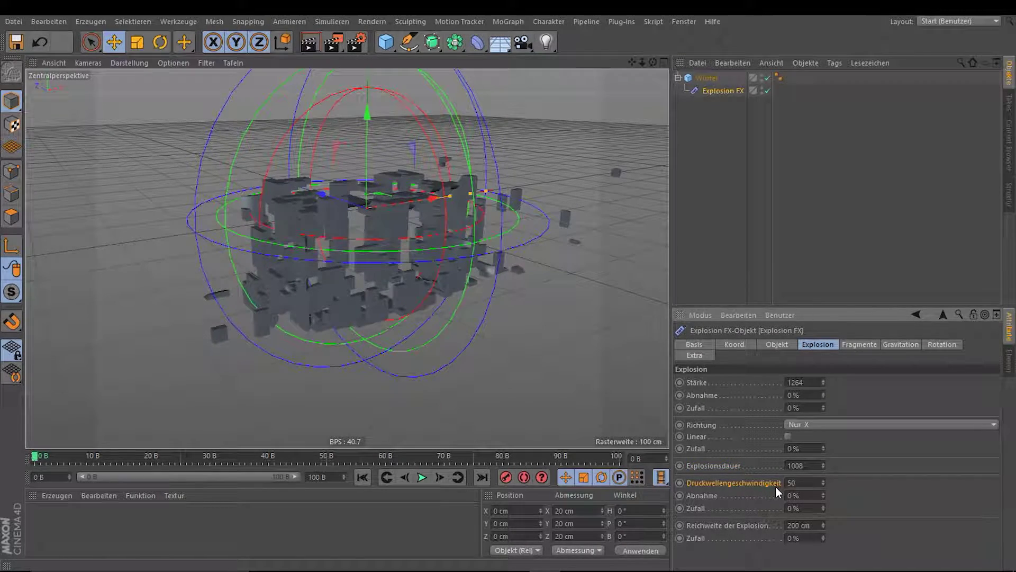
Try Druckwellengeschwindigkeit 88, Abnahme 0 % and Reichweite der Explosion 488 cm.
mouse_move(824, 482)
left_mouse_down()
mouse_move(824, 462)
mouse_move(793, 483)
mouse_move(792, 506)
mouse_move(793, 476)
mouse_move(824, 480)
mouse_move(824, 493)
mouse_move(824, 476)
mouse_move(824, 509)
mouse_move(824, 477)
left_mouse_up()
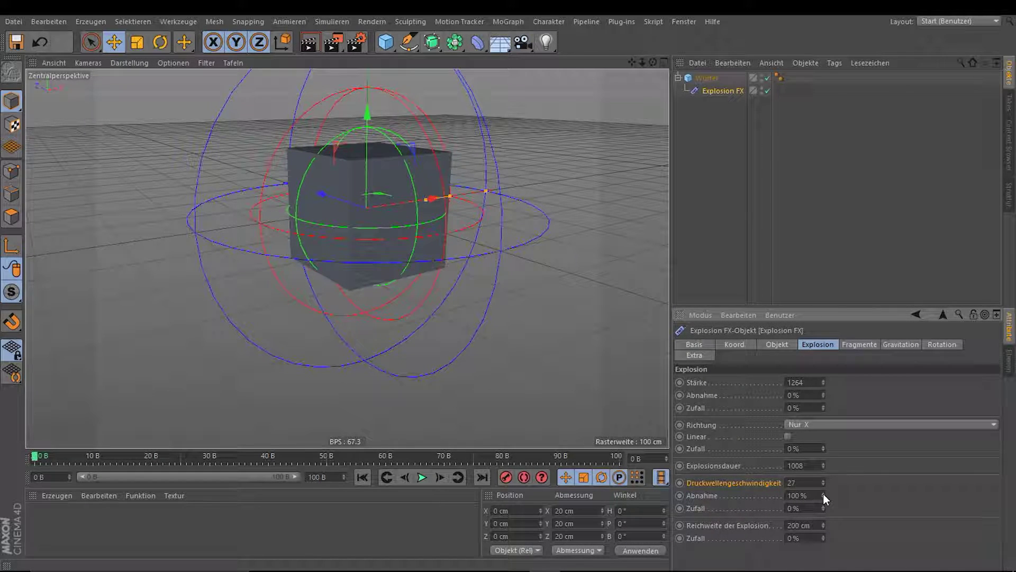
left_click_drag(824, 495, 824, 517)
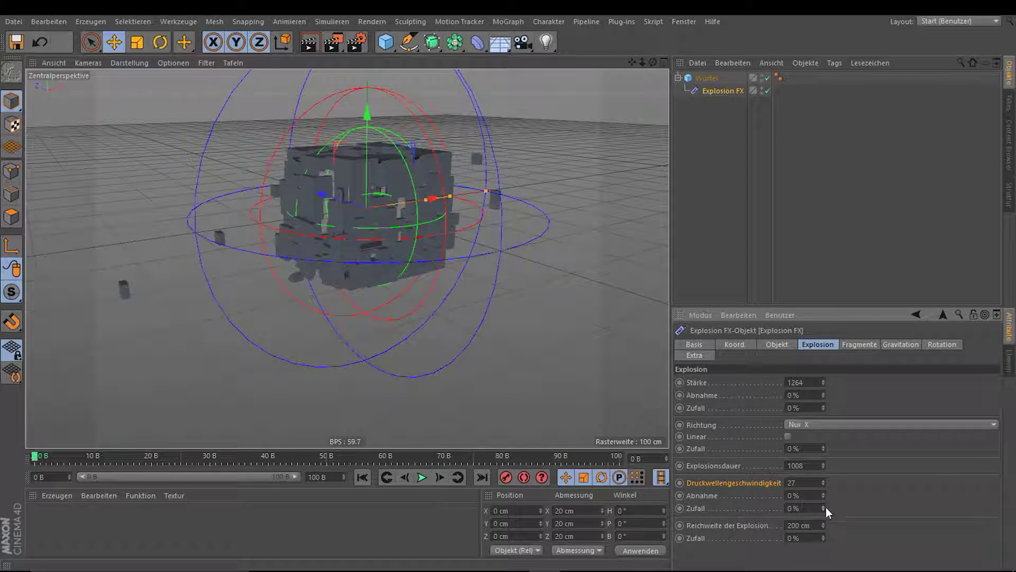
mouse_move(824, 525)
left_mouse_down()
mouse_move(823, 503)
mouse_move(825, 543)
left_mouse_up()
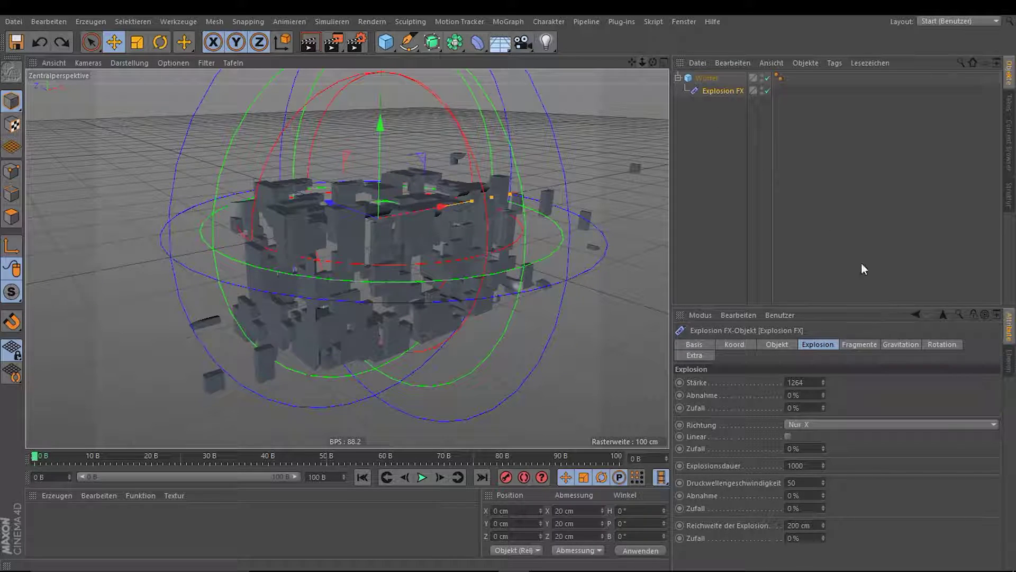
Show the Fragmente settings and hide the viewport's Weltraster.
left_click(863, 345)
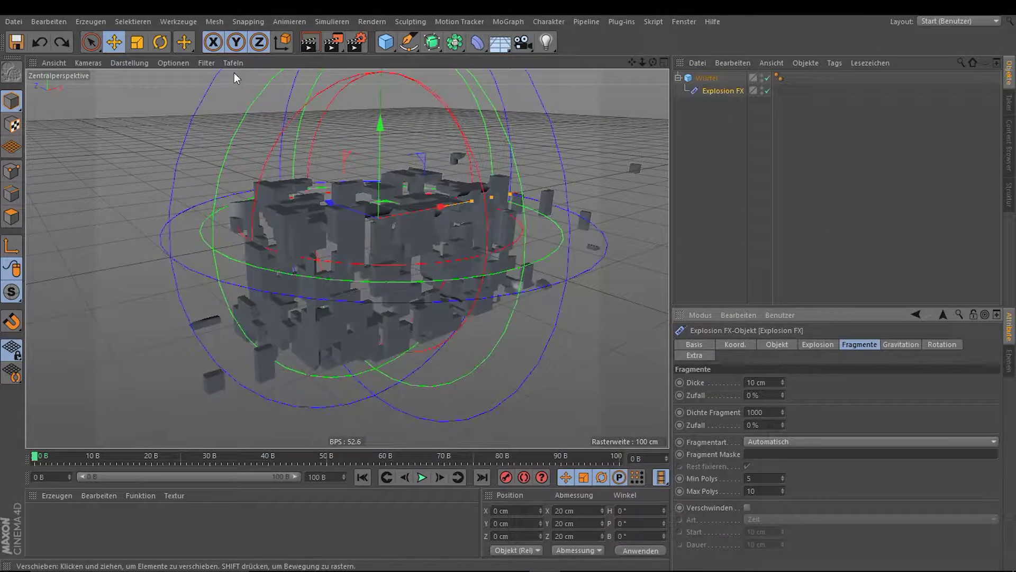
left_click(205, 62)
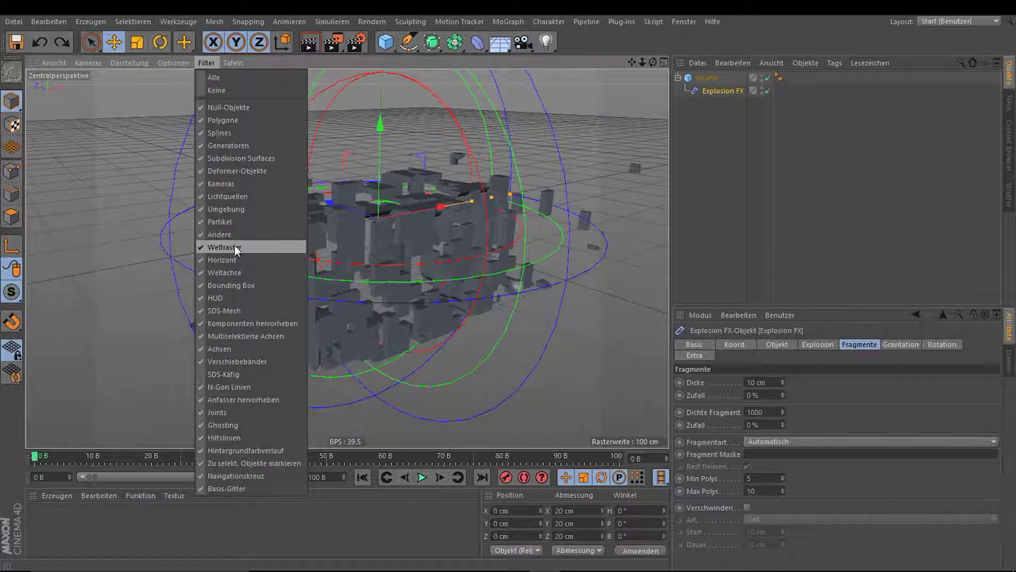
left_click(232, 247)
Switch the viewport to Gouraud-Shading (Linien) and orbit in close on the shards.
left_click(128, 62)
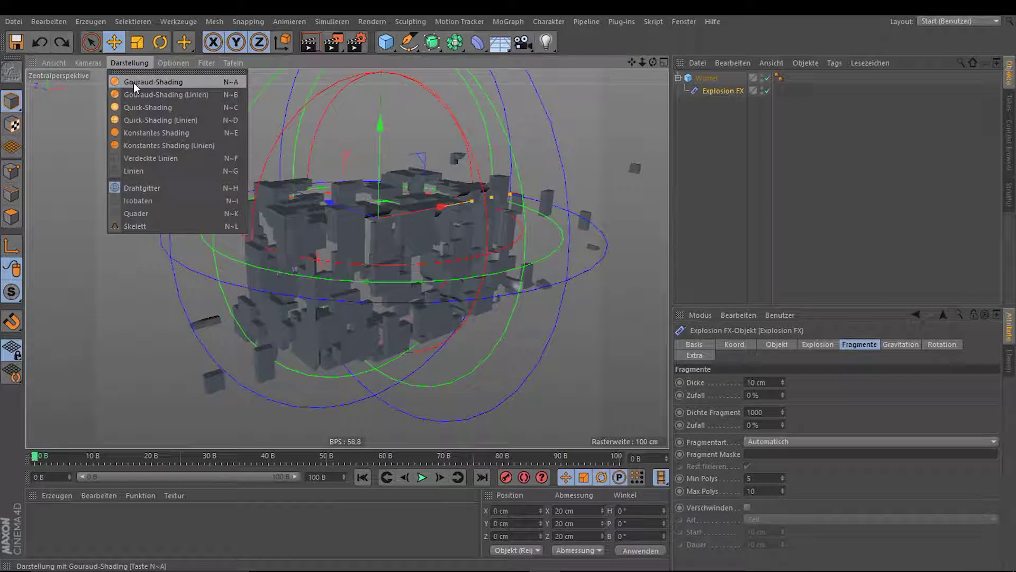
left_click(135, 91)
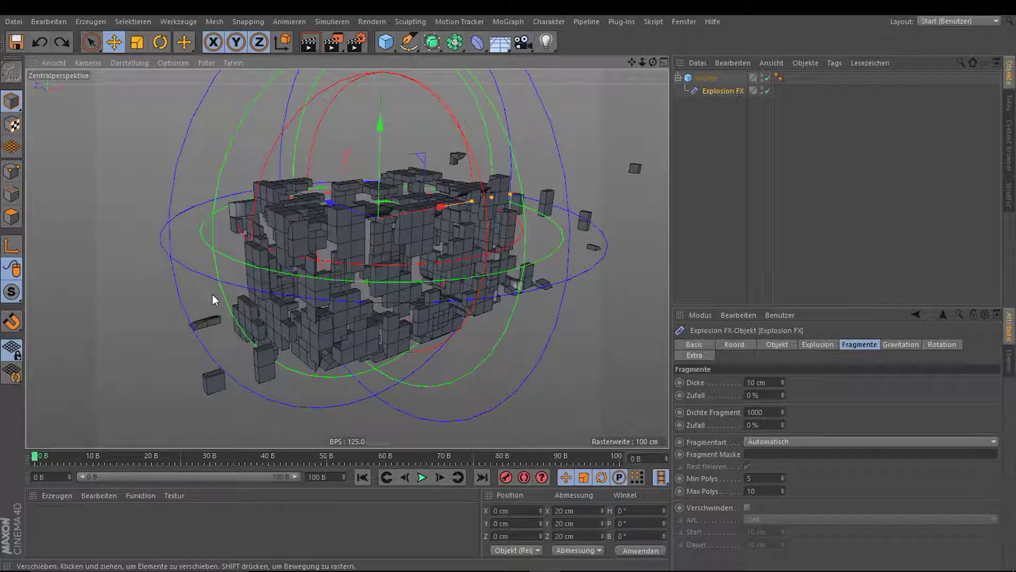
mouse_move(268, 249)
left_mouse_down("alt")
mouse_move(306, 173)
mouse_move(346, 183)
mouse_move(293, 374)
left_mouse_up("alt")
right_click_drag(295, 377, 239, 394, "alt")
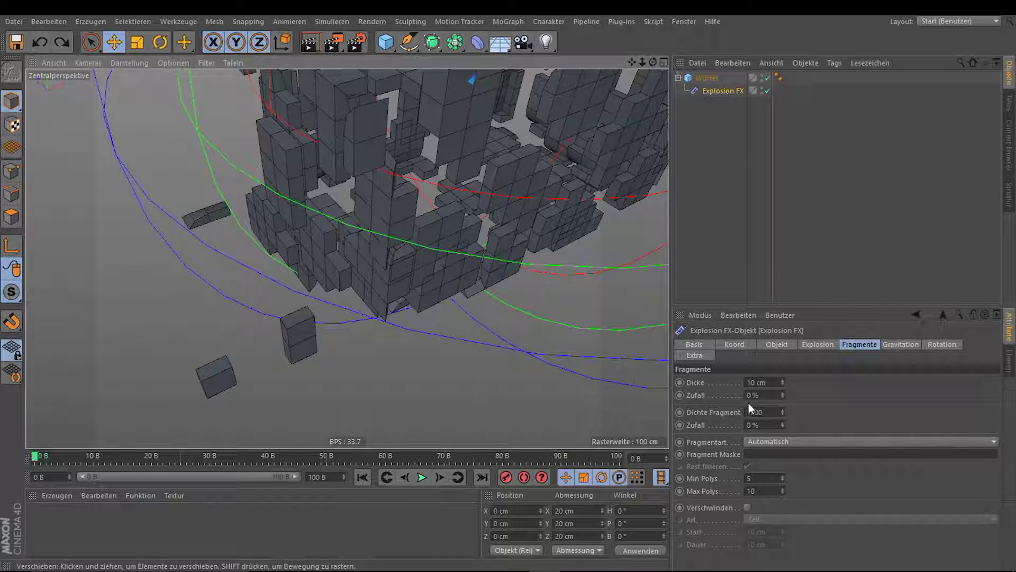
left_click_drag(783, 380, 783, 386)
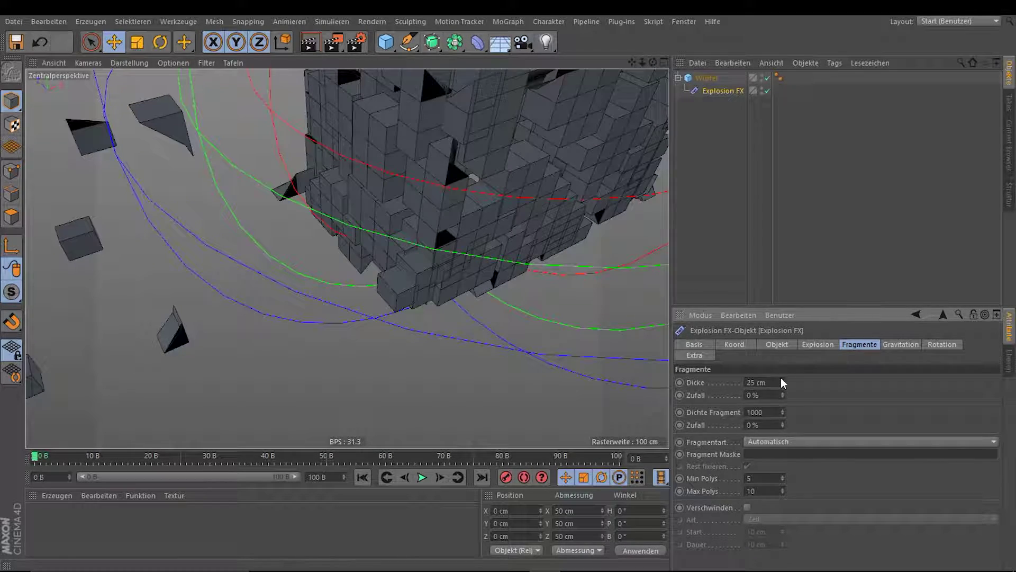
left_click_drag(784, 380, 784, 387)
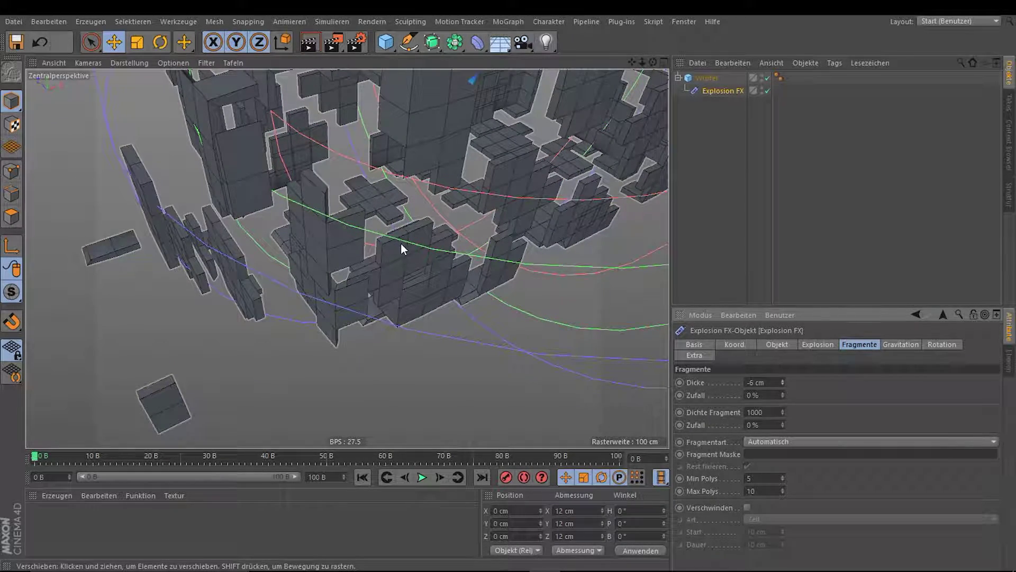
mouse_move(388, 236)
left_mouse_down("alt")
mouse_move(444, 233)
mouse_move(364, 251)
left_mouse_up("alt")
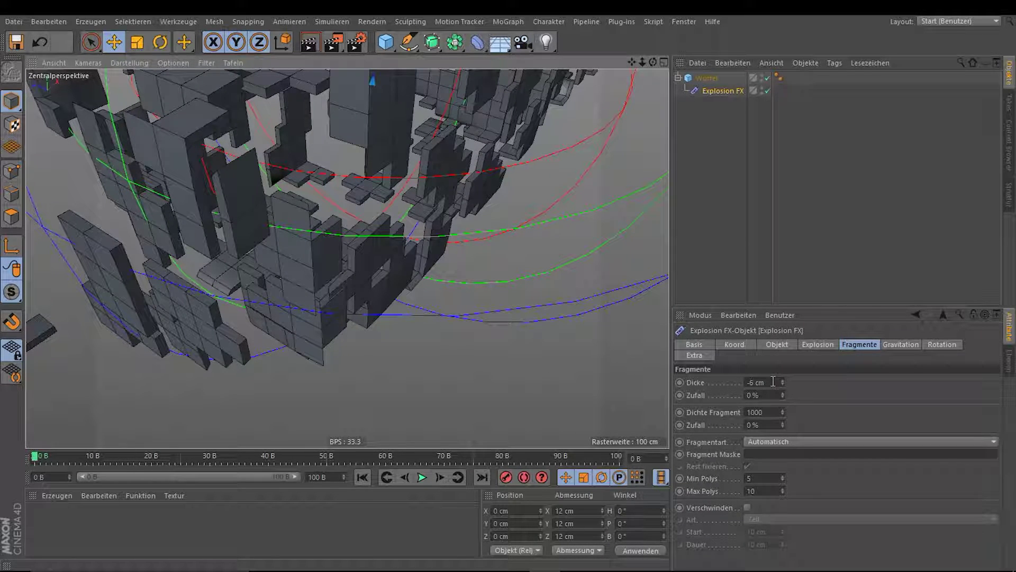
left_click_drag(773, 382, 738, 384)
type("10")
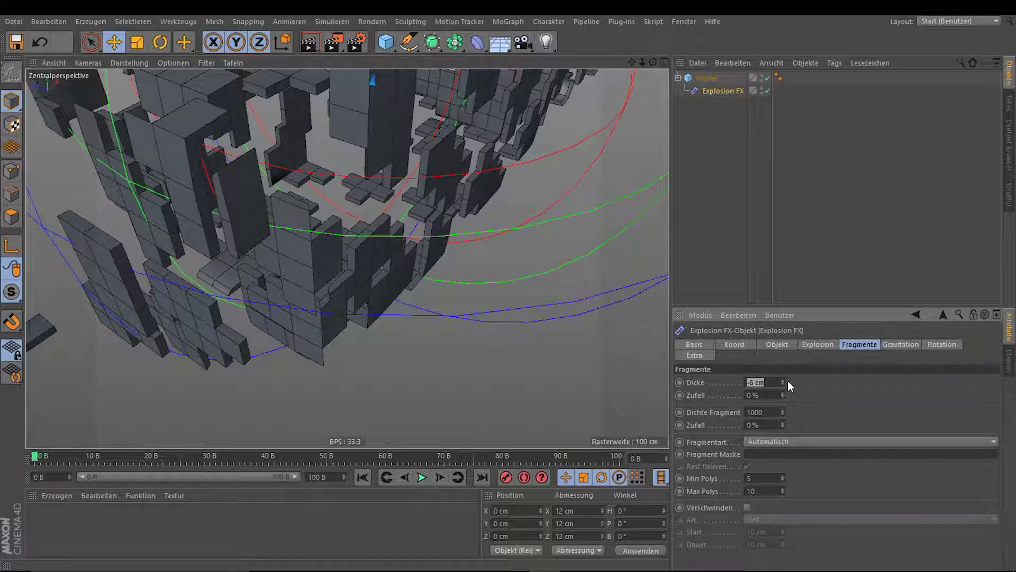
key("Return")
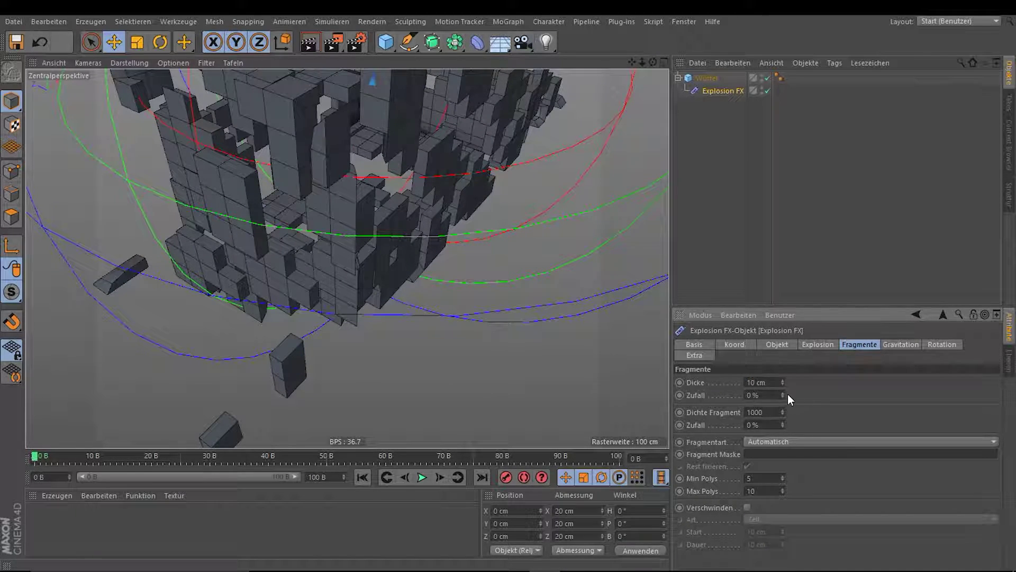
mouse_move(491, 319)
left_mouse_down("alt")
mouse_move(460, 339)
mouse_move(478, 238)
mouse_move(468, 237)
left_mouse_up("alt")
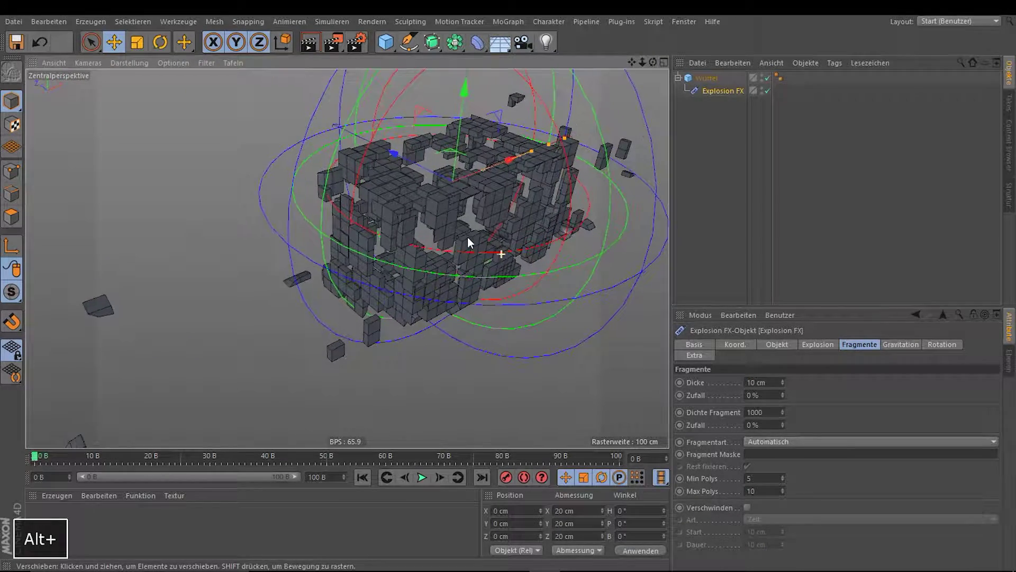
left_click_drag(782, 395, 783, 395)
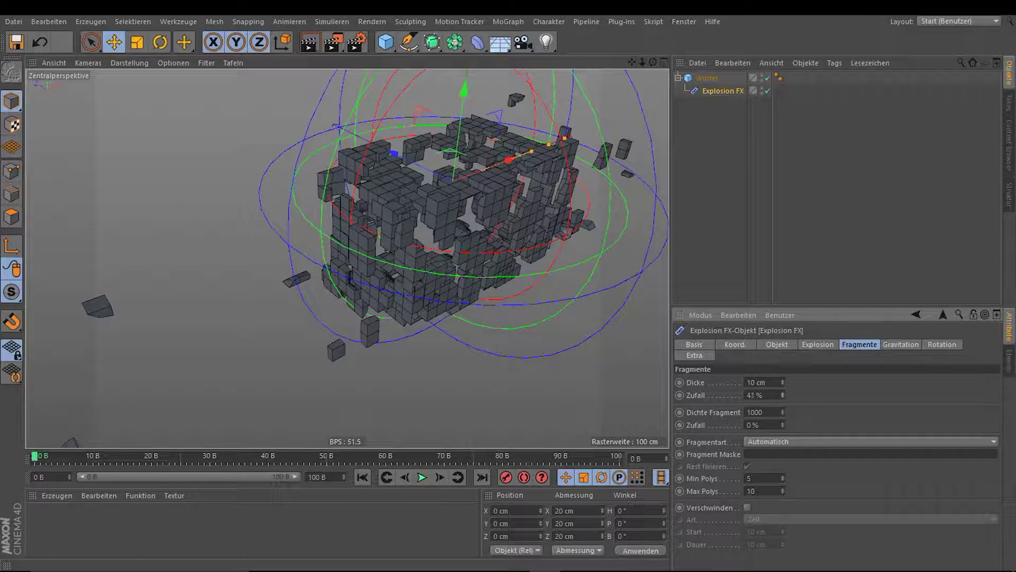
left_click(754, 395)
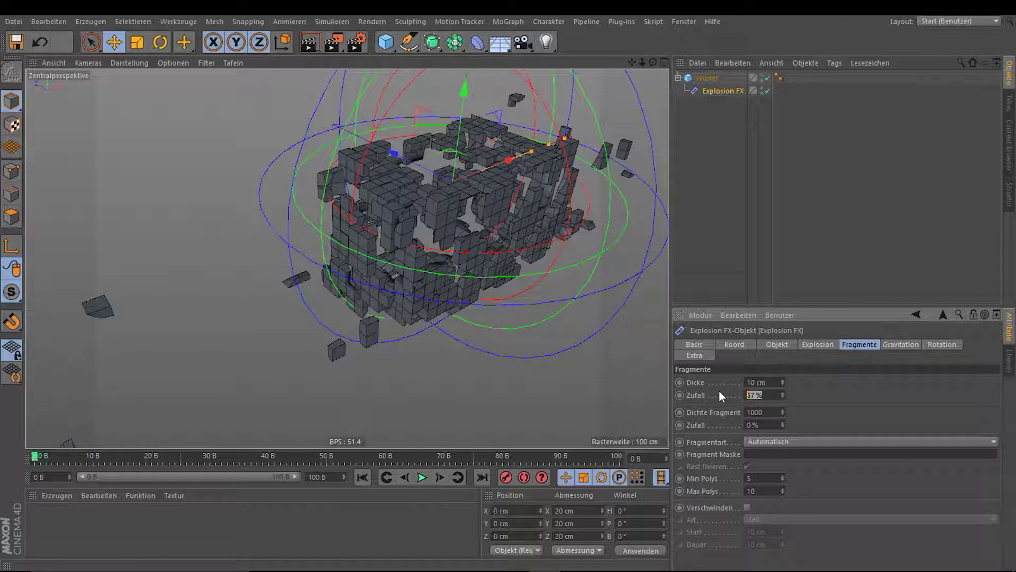
type("0")
key("Return")
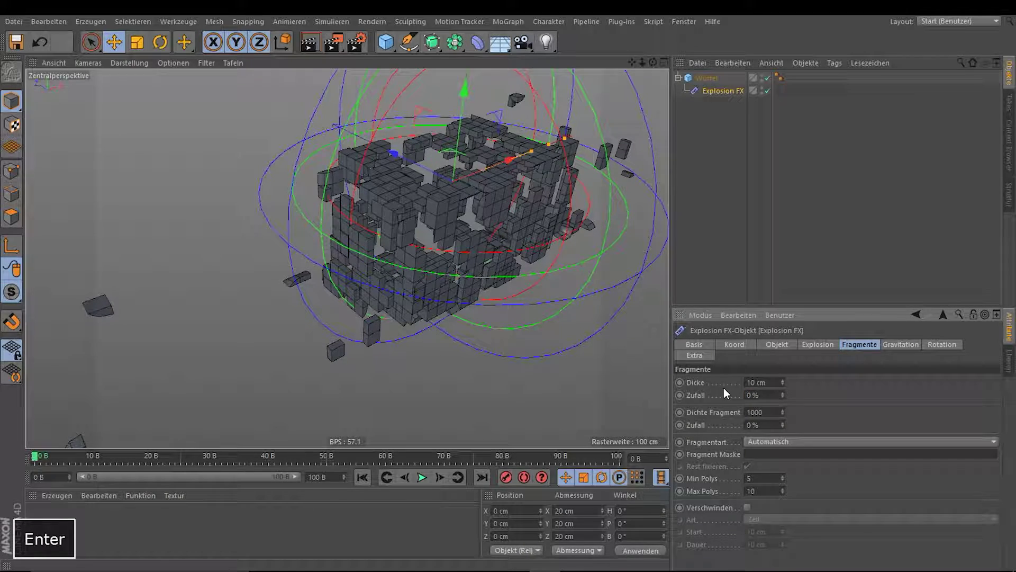
mouse_move(489, 347)
left_mouse_down("alt")
mouse_move(476, 306)
mouse_move(455, 297)
left_mouse_up("alt")
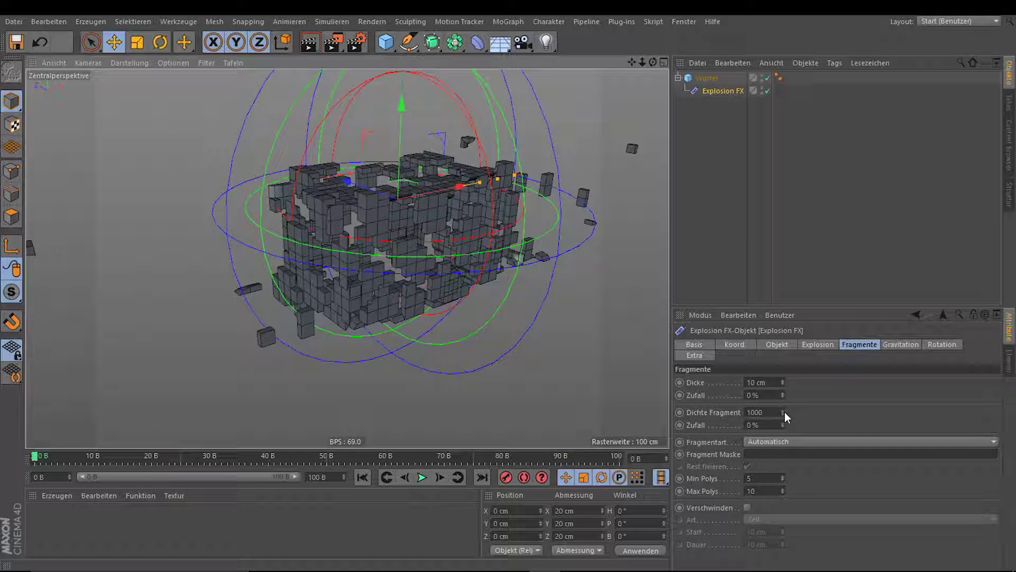
Set Dichte Fragment to 1000 and reset its Zufall to 0 %.
left_click_drag(784, 411, 784, 371)
left_click_drag(785, 411, 787, 420)
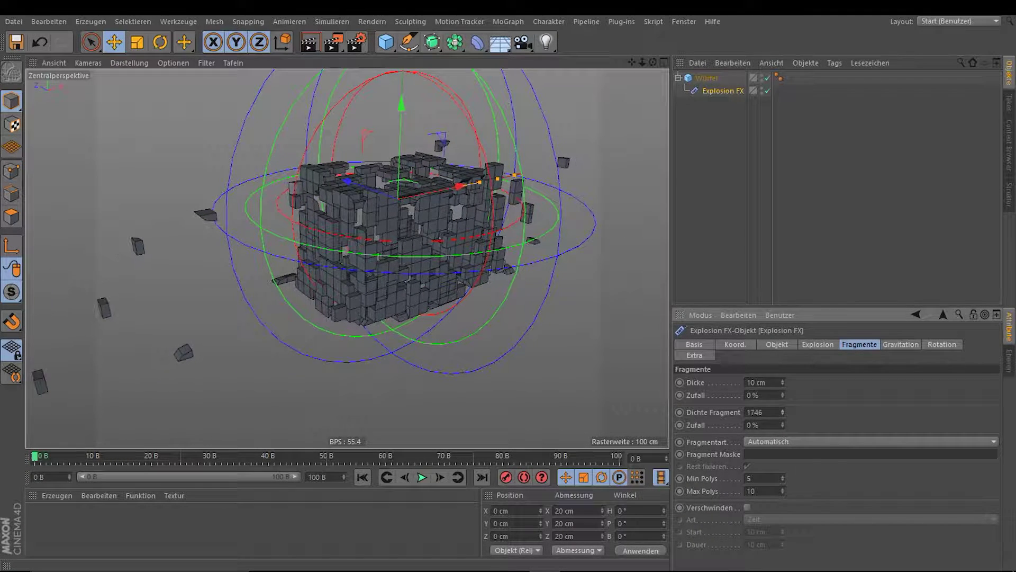
type("0")
key("Return")
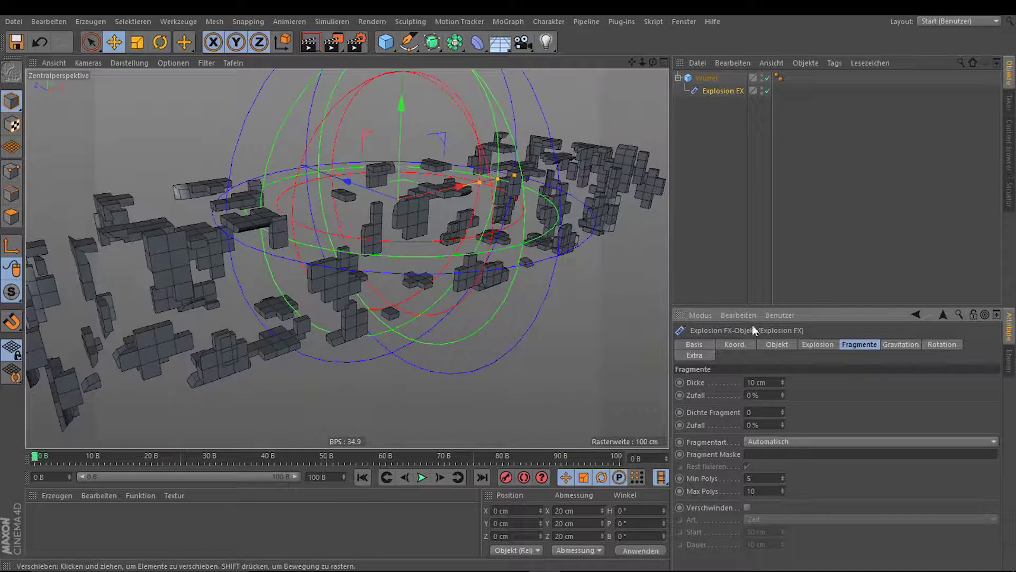
type("1000")
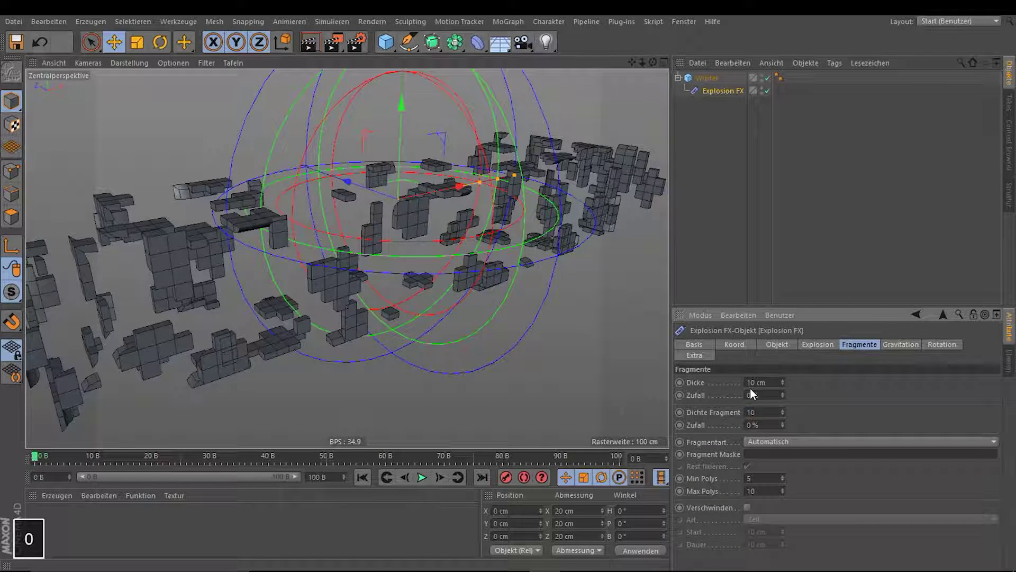
key("Return")
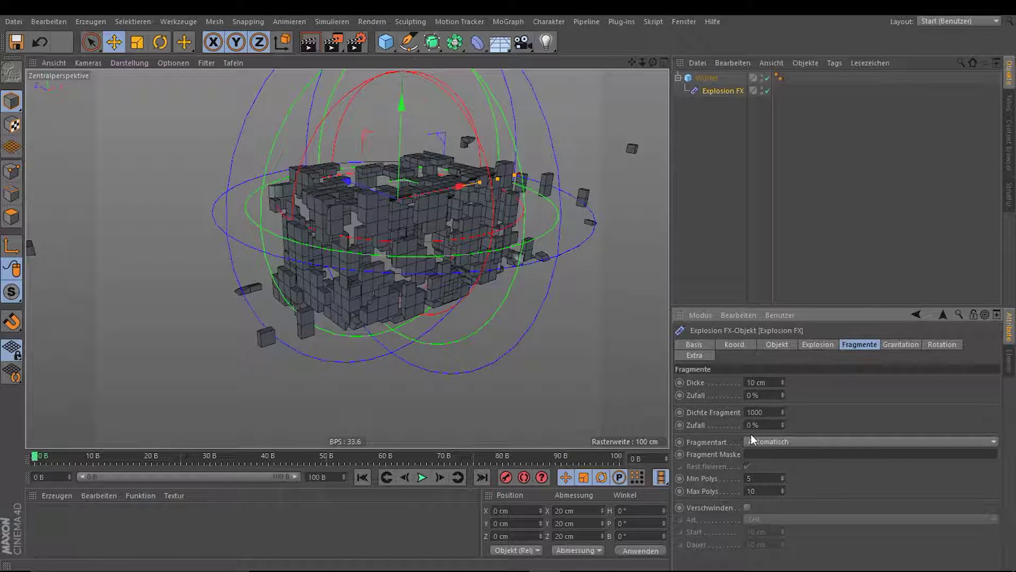
left_click_drag(783, 425, 783, 415)
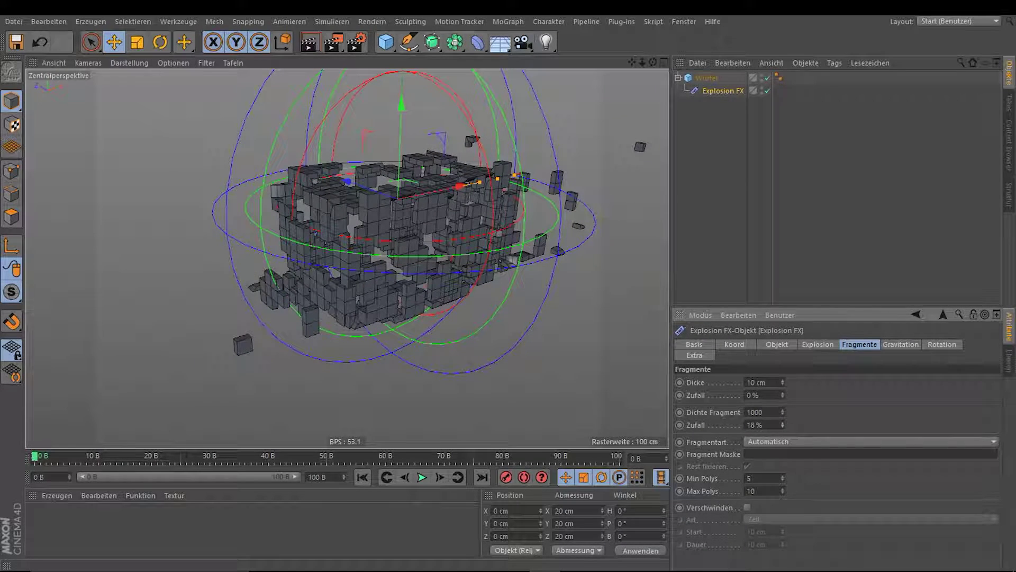
type("0")
key("Return")
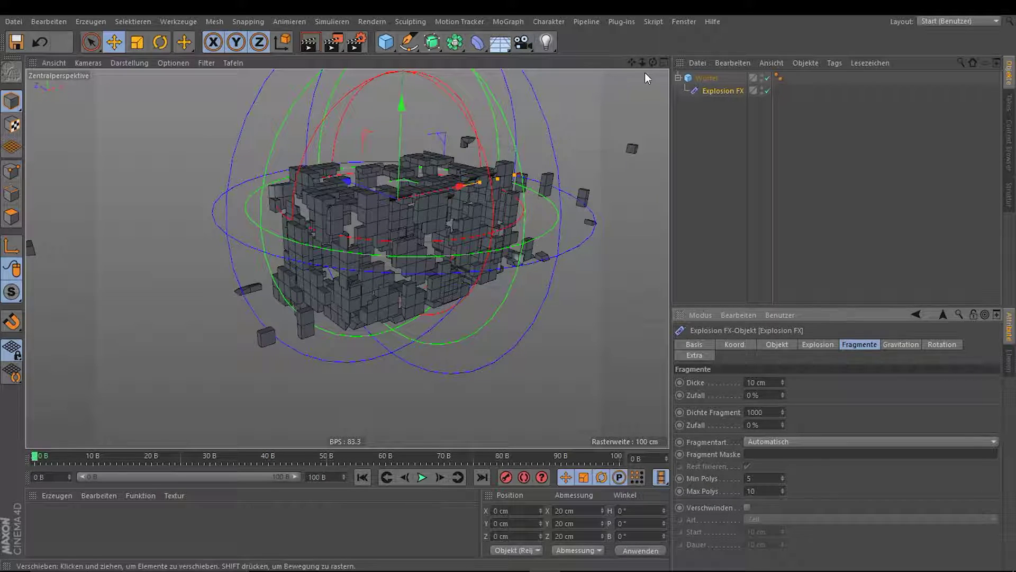
left_click_drag(631, 62, 347, 259)
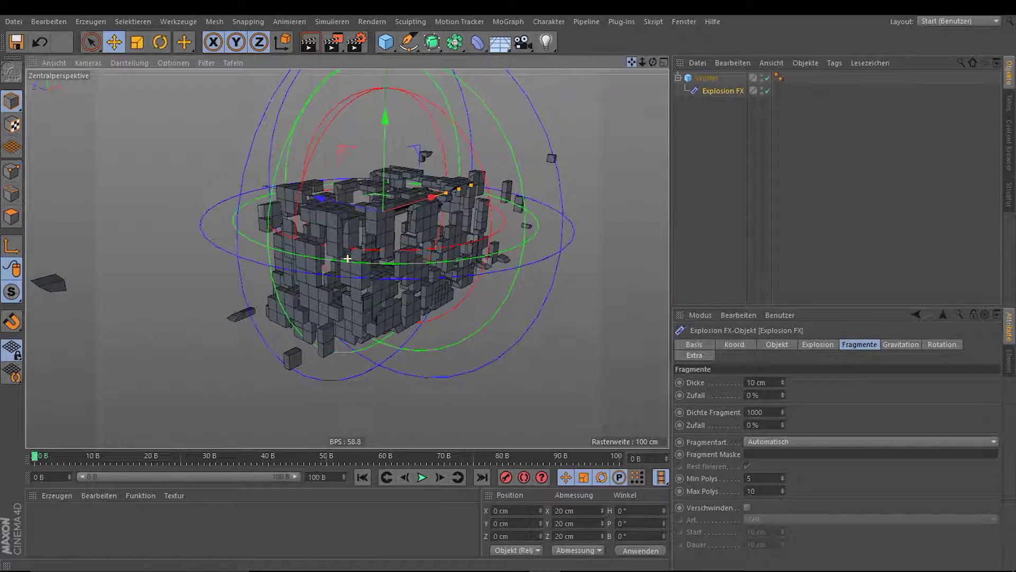
left_click_drag(419, 242, 304, 188, "alt")
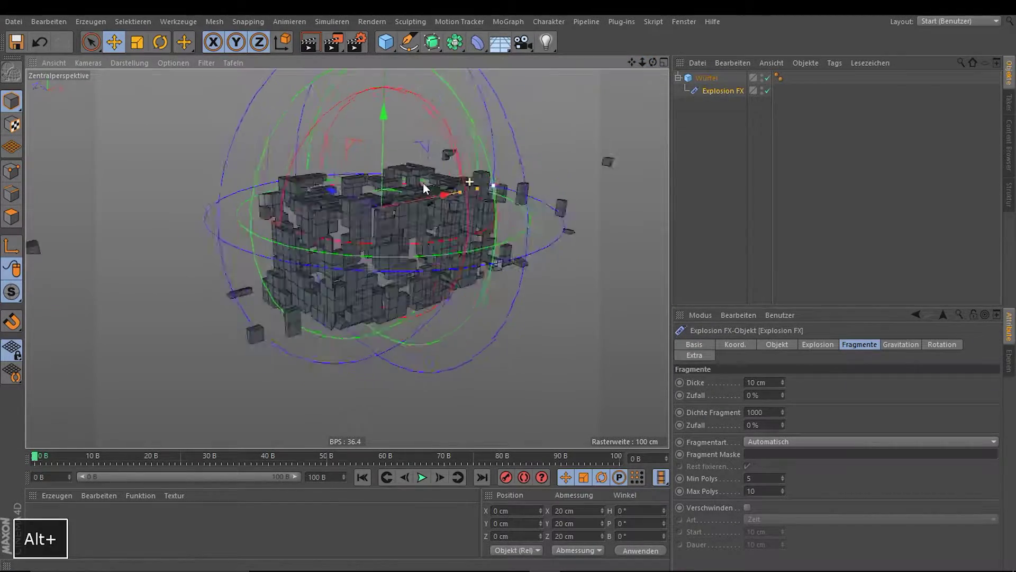
scroll(304, 188, "up", 2)
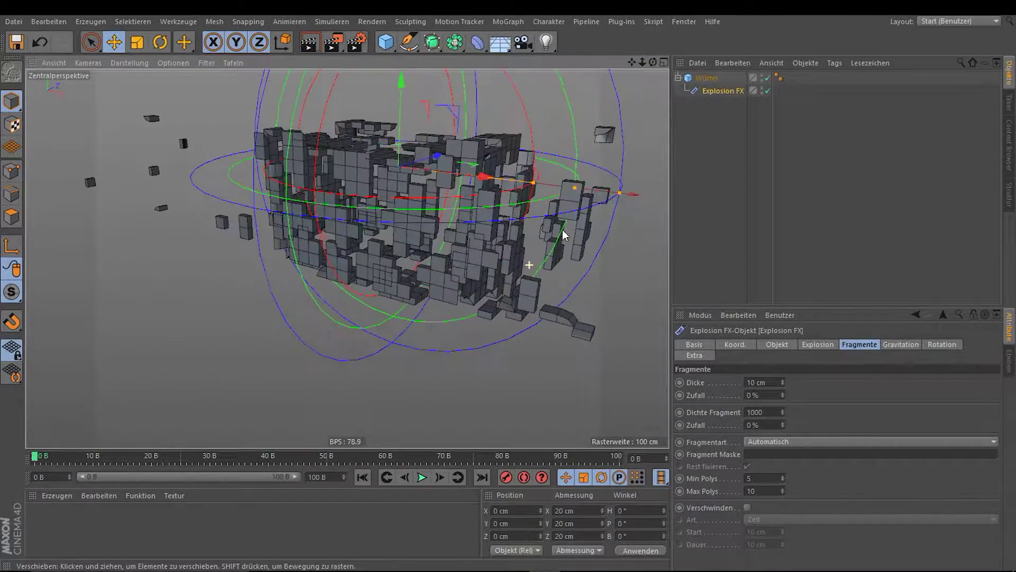
left_click_drag(632, 63, 347, 258)
left_click_drag(653, 63, 625, 69)
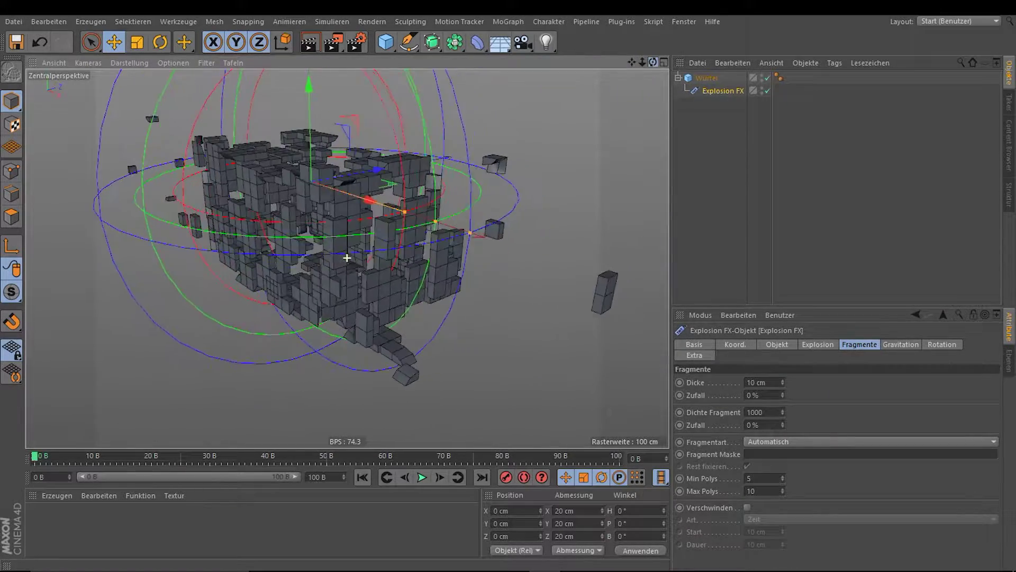
left_click_drag(347, 258, 651, 85)
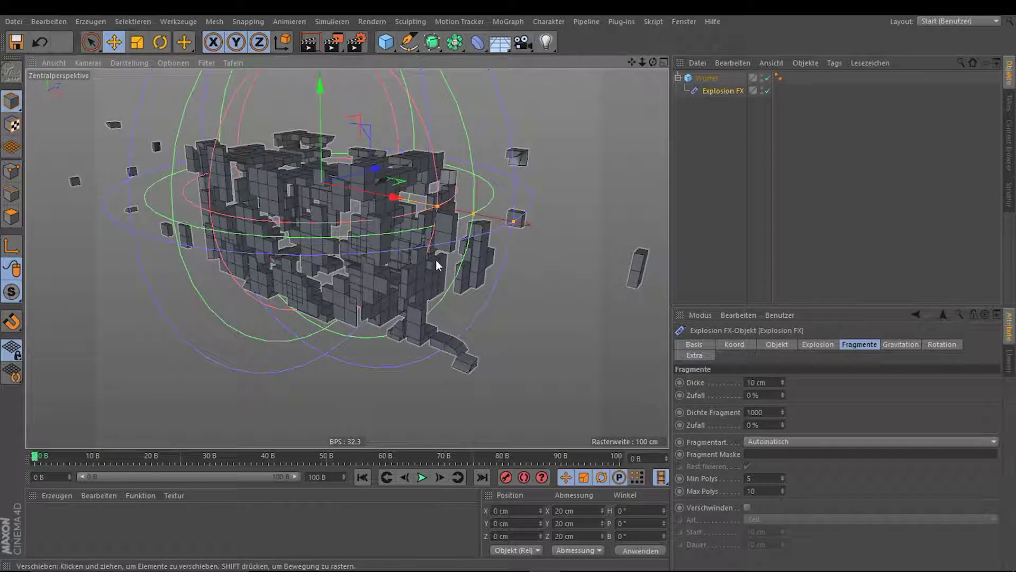
mouse_move(436, 260)
left_mouse_down("alt")
mouse_move(400, 239)
mouse_move(516, 244)
mouse_move(475, 187)
mouse_move(445, 243)
mouse_move(472, 244)
mouse_move(453, 252)
mouse_move(549, 298)
left_mouse_up("alt")
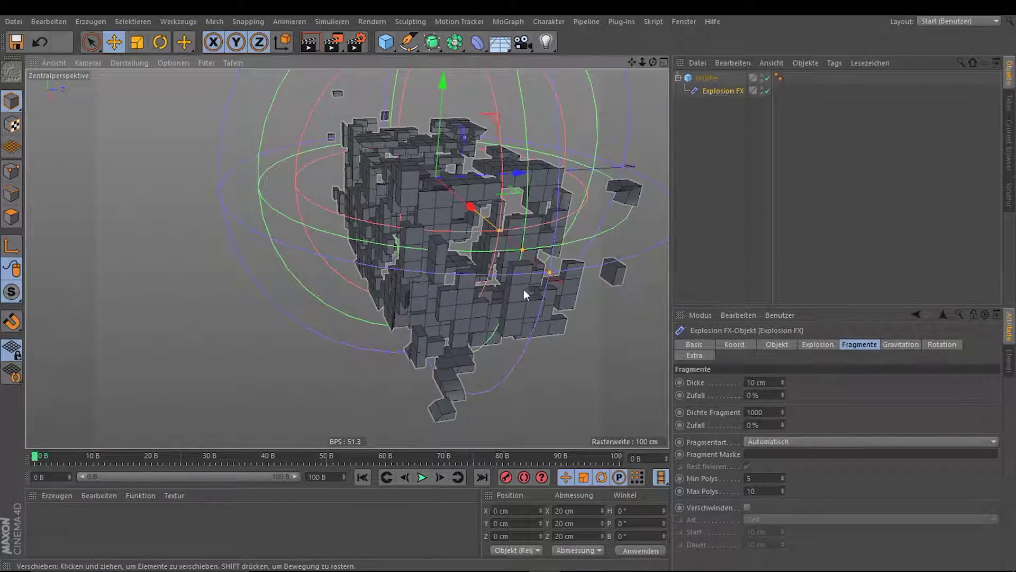
mouse_move(485, 367)
left_mouse_down("alt")
mouse_move(381, 355)
mouse_move(500, 331)
mouse_move(319, 344)
mouse_move(357, 383)
mouse_move(371, 318)
mouse_move(354, 262)
mouse_move(325, 249)
mouse_move(351, 242)
left_mouse_up("alt")
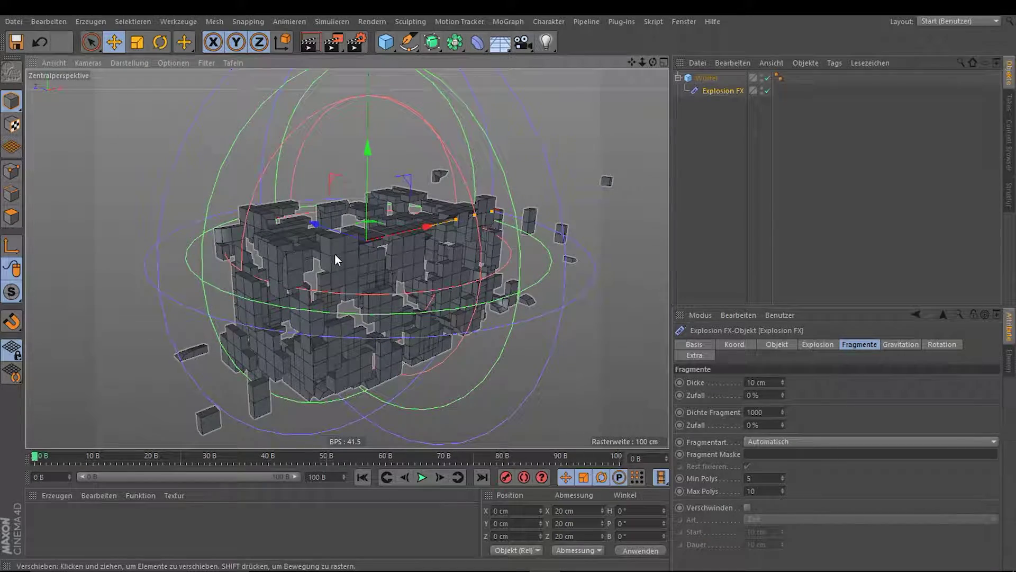
Set Fragmentart to Polygone and orbit around the flying polygon shards.
left_click(780, 442)
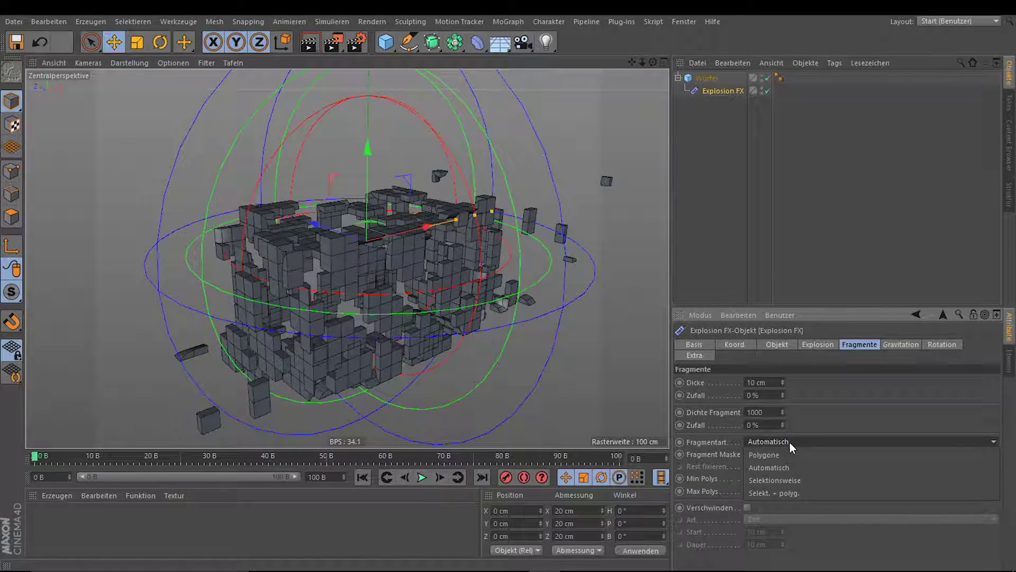
left_click(790, 454)
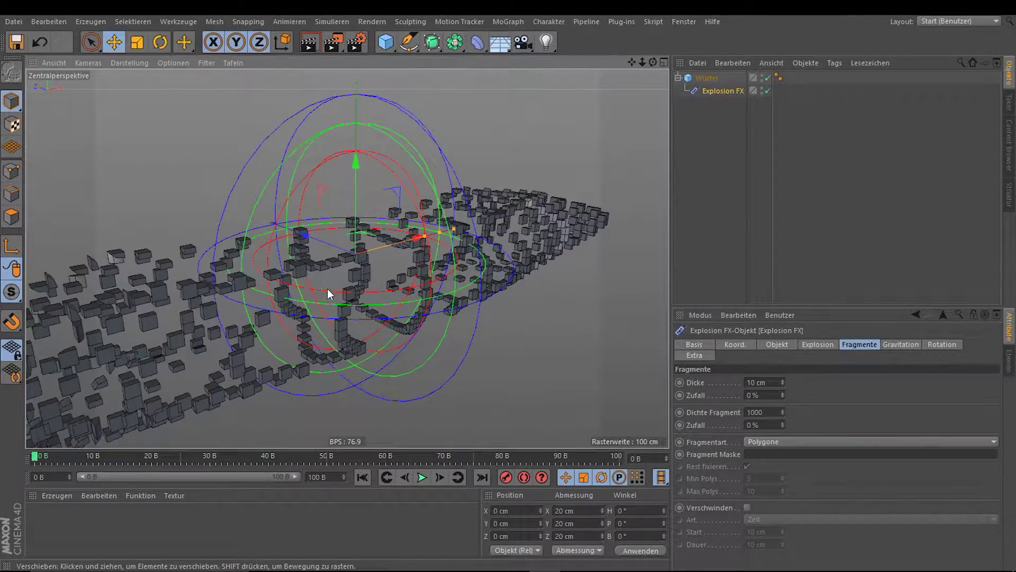
left_click_drag(484, 185, 357, 187, "alt")
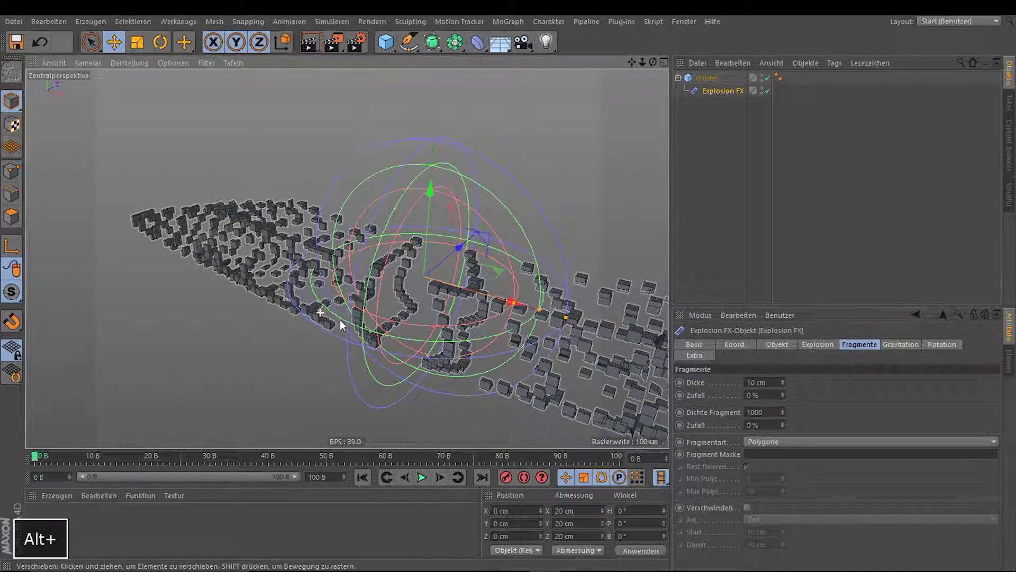
mouse_move(340, 320)
left_mouse_down("alt")
mouse_move(497, 309)
mouse_move(473, 306)
mouse_move(404, 227)
mouse_move(420, 272)
left_mouse_up("alt")
Set the Explosion FX Fragmentart to Selektionsweise, zoom in, and select the Würfel object.
left_click(846, 444)
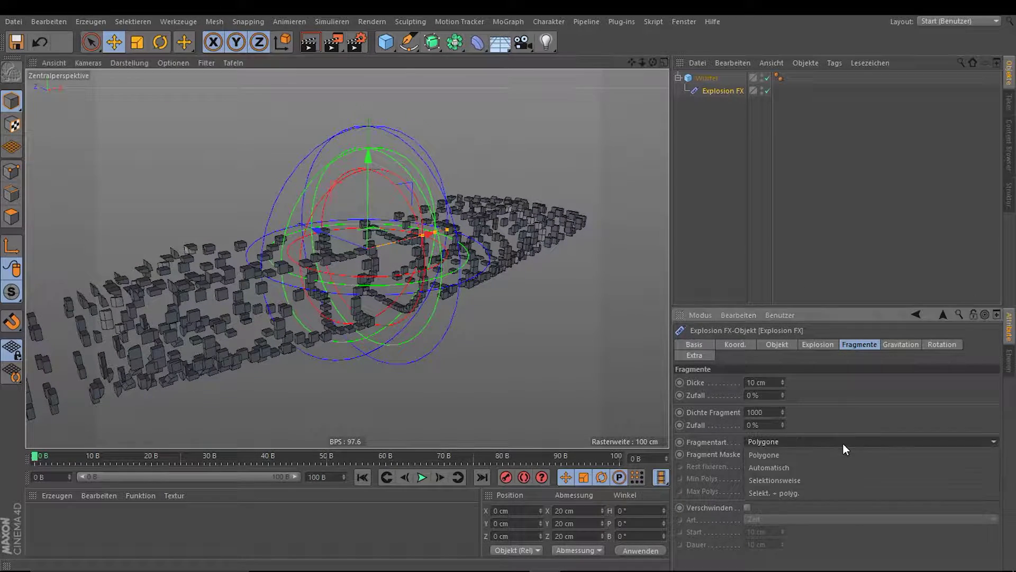
left_click(818, 478)
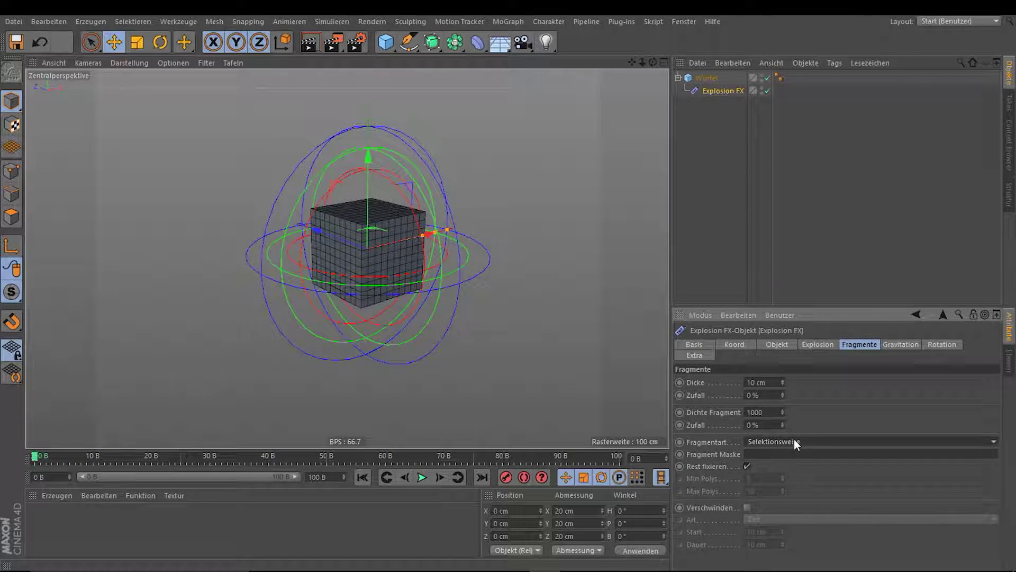
scroll(376, 233, "up", 3)
scroll(381, 256, "up", 3)
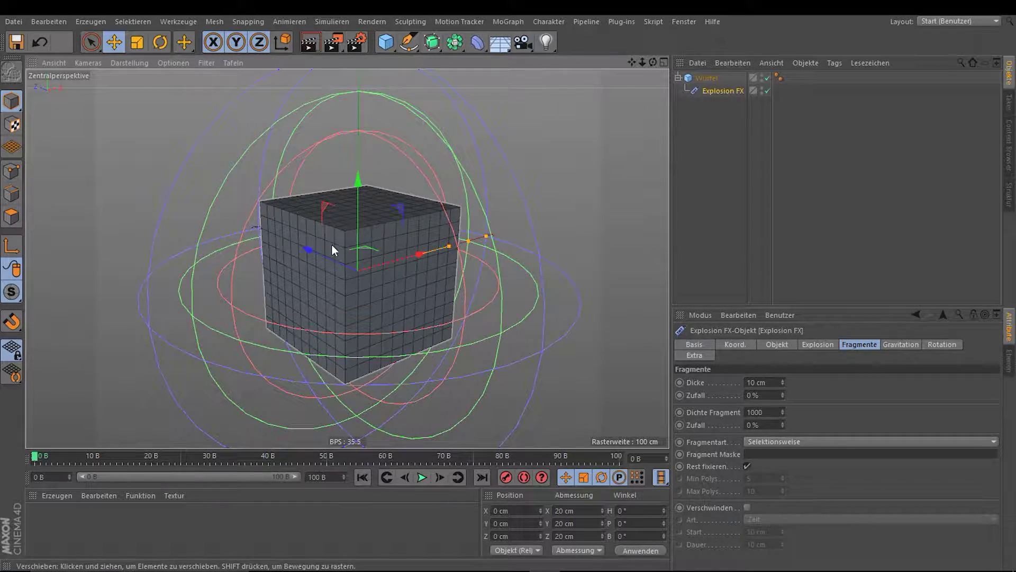
left_click(703, 78)
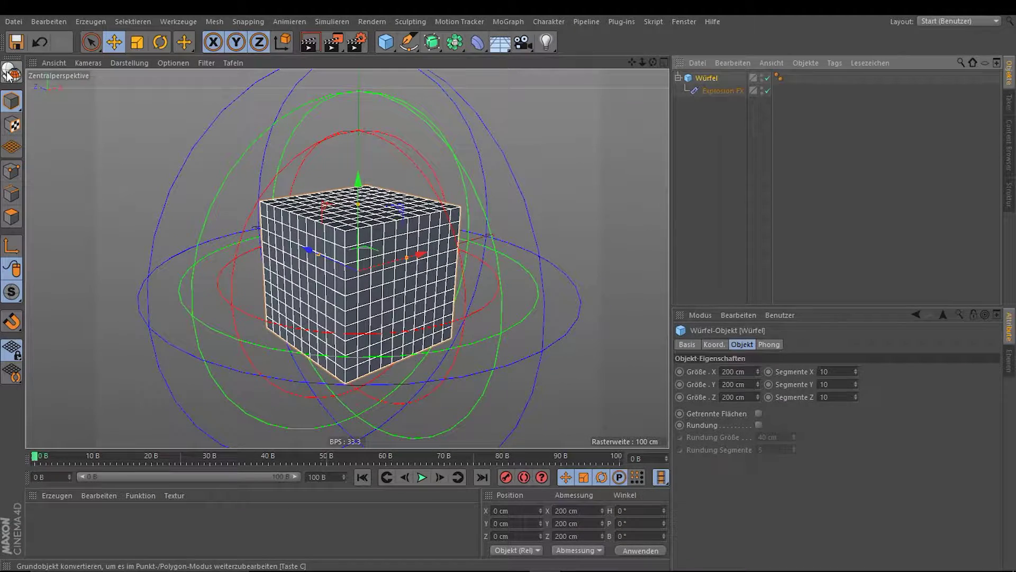
Make Würfel editable and enter polygon mode with the Live Selection tool.
left_click(12, 72)
left_click(12, 216)
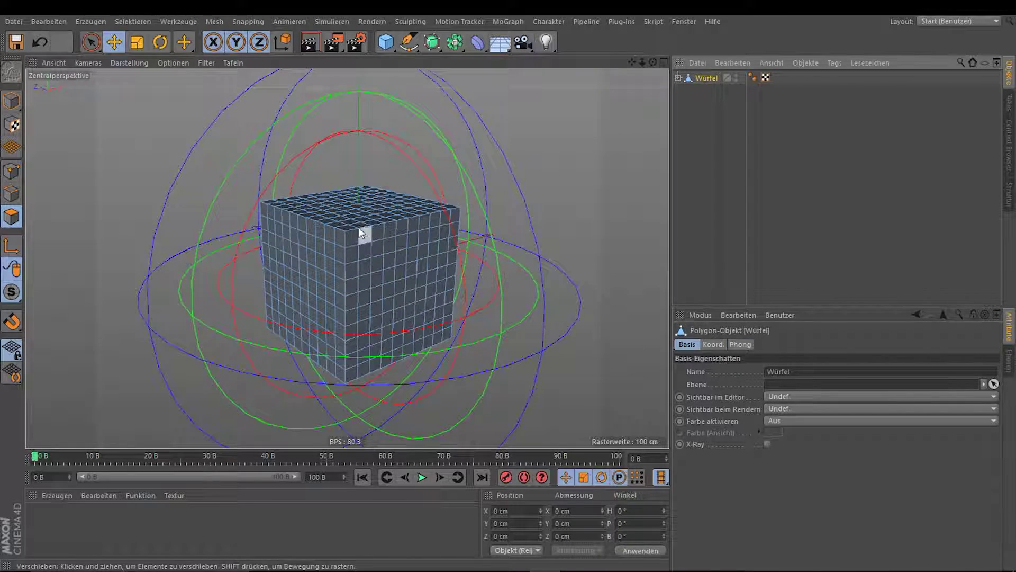
left_click(91, 42)
left_click(134, 65)
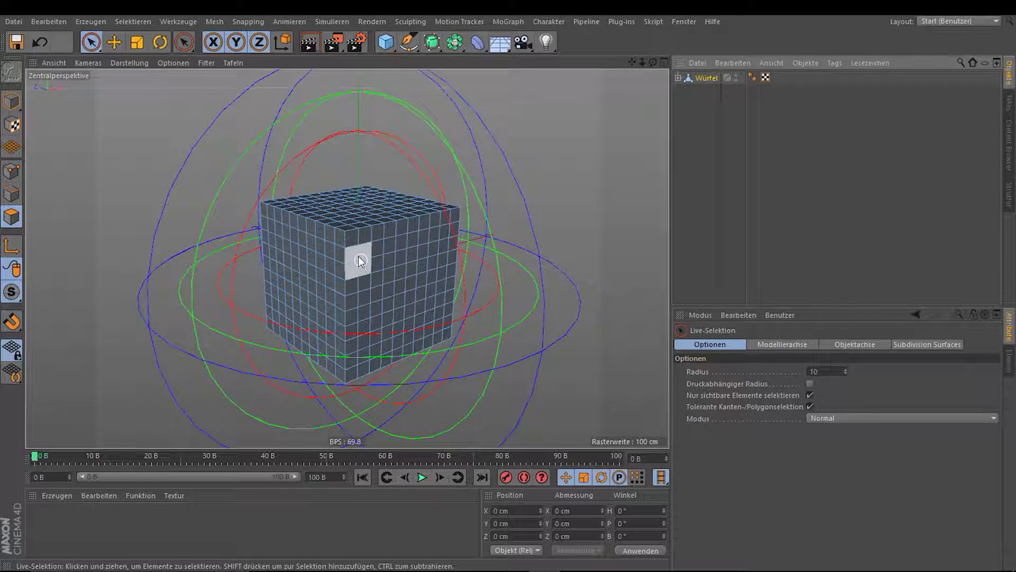
Paint a band of front-face polygons and freeze it as a Polygon-Auswahl tag.
mouse_move(362, 264)
left_mouse_down()
mouse_move(411, 295)
mouse_move(367, 310)
left_mouse_up()
left_click_drag(314, 308, 286, 315)
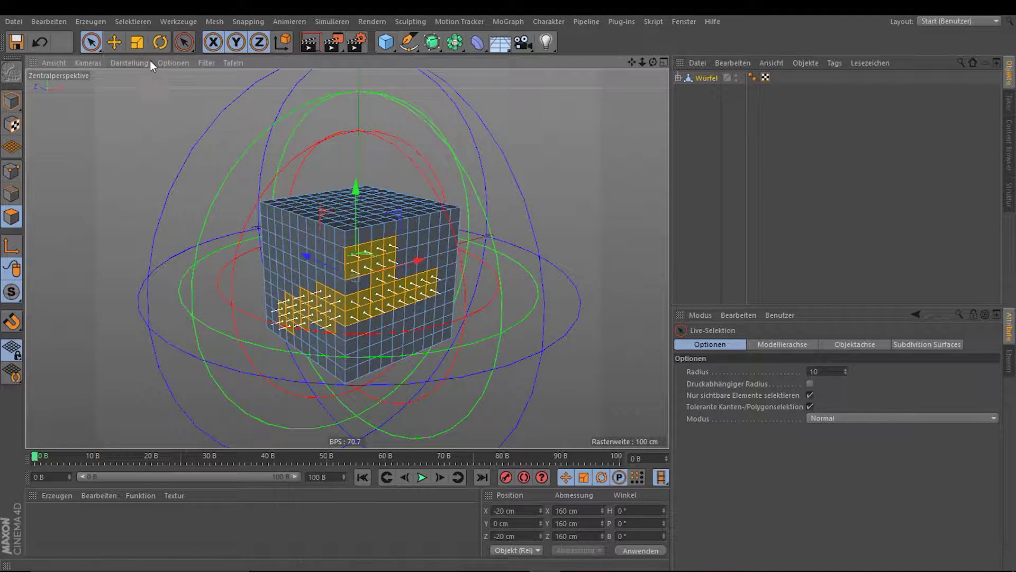
left_click(135, 25)
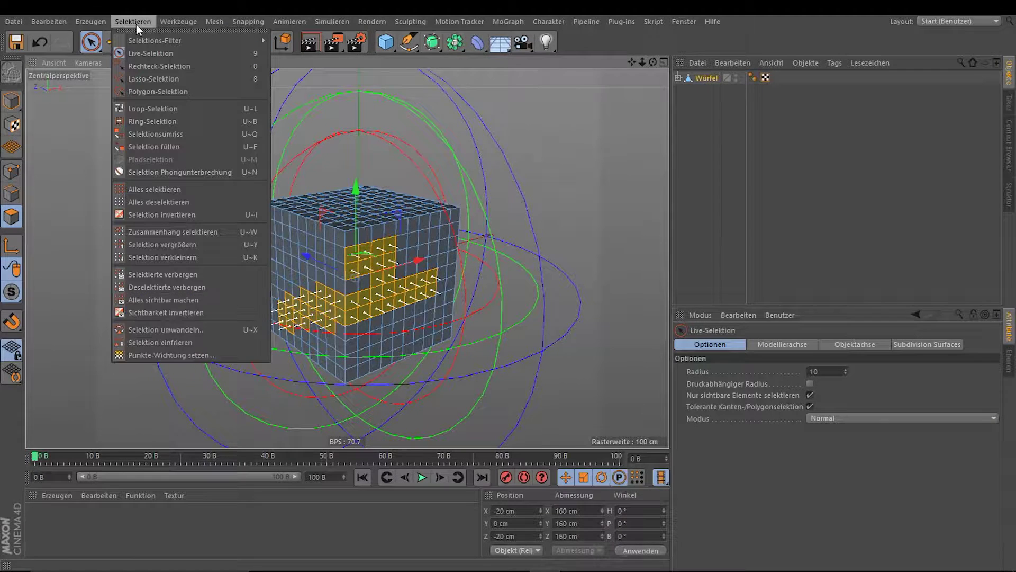
left_click(181, 342)
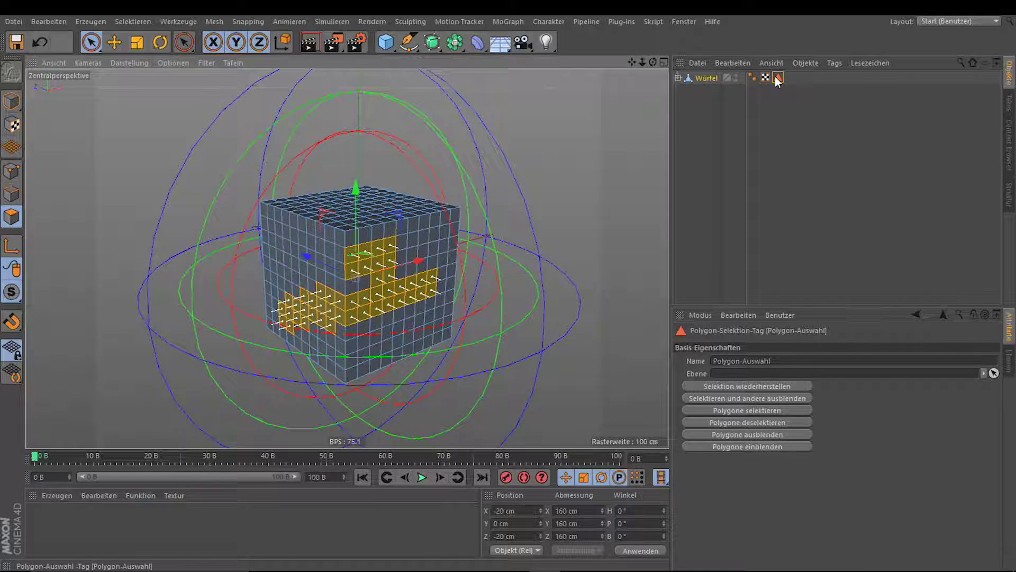
Select the Explosion FX deformer under Würfel and orbit to inspect the partial explosion.
left_click(679, 77)
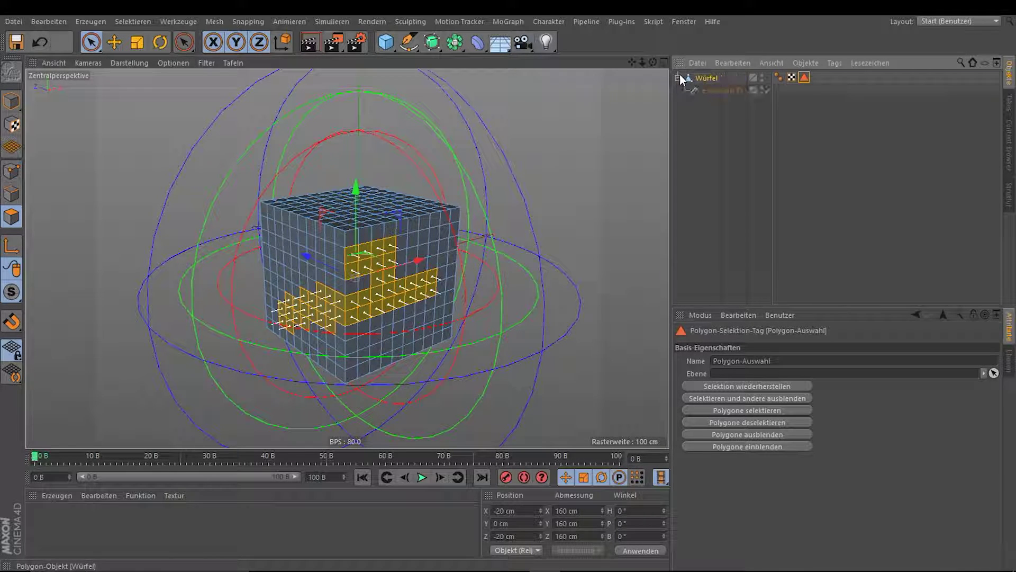
left_click(716, 91)
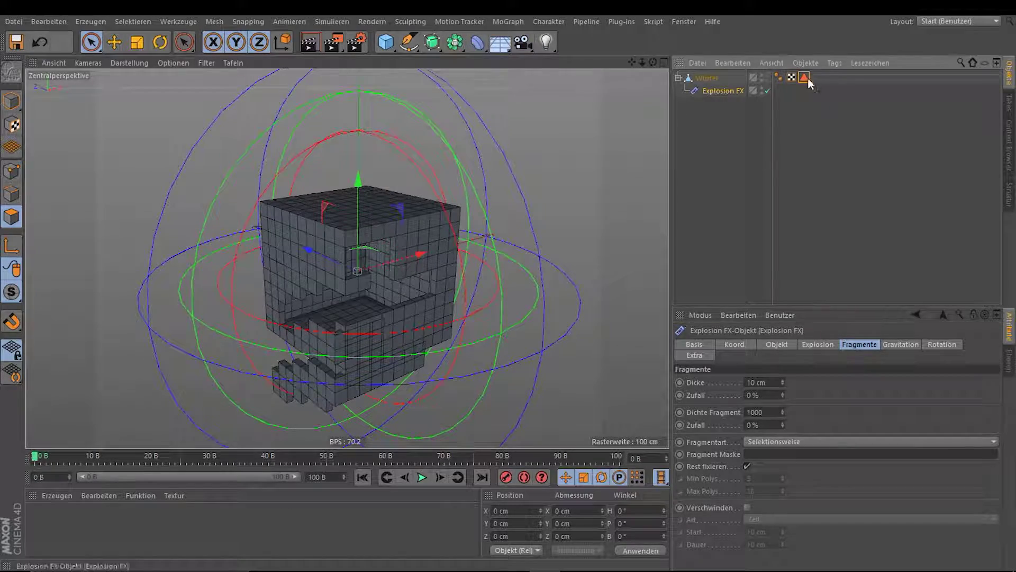
mouse_move(318, 339)
left_mouse_down("alt")
mouse_move(389, 325)
mouse_move(316, 373)
mouse_move(434, 351)
mouse_move(321, 368)
mouse_move(398, 333)
left_mouse_up("alt")
scroll(333, 399, "up", 3)
scroll(388, 349, "down", 1)
scroll(388, 349, "down", 2)
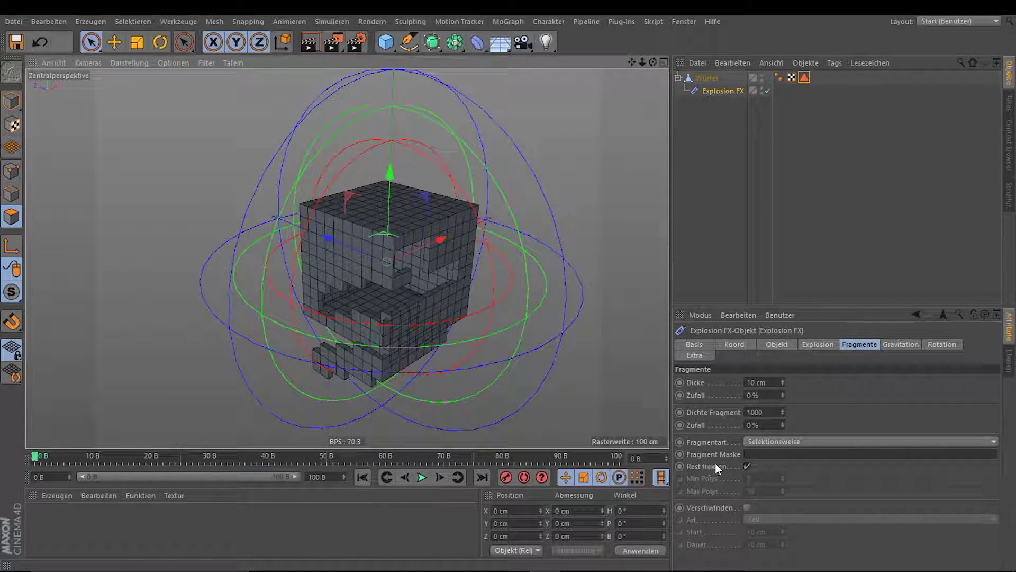
Toggle Rest fixieren off and back on so the untagged cube stays fixed.
left_click(748, 466)
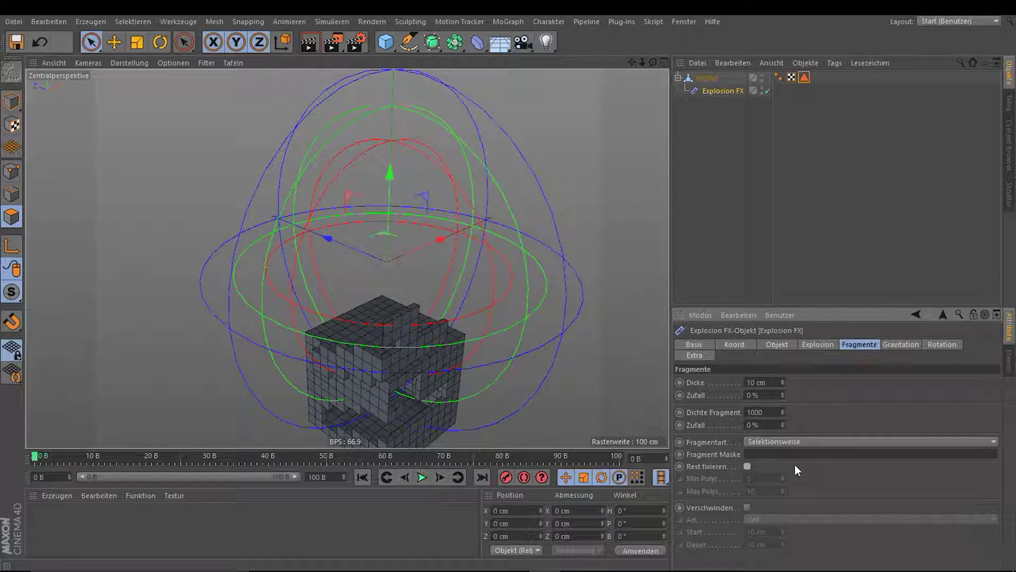
left_click(748, 466)
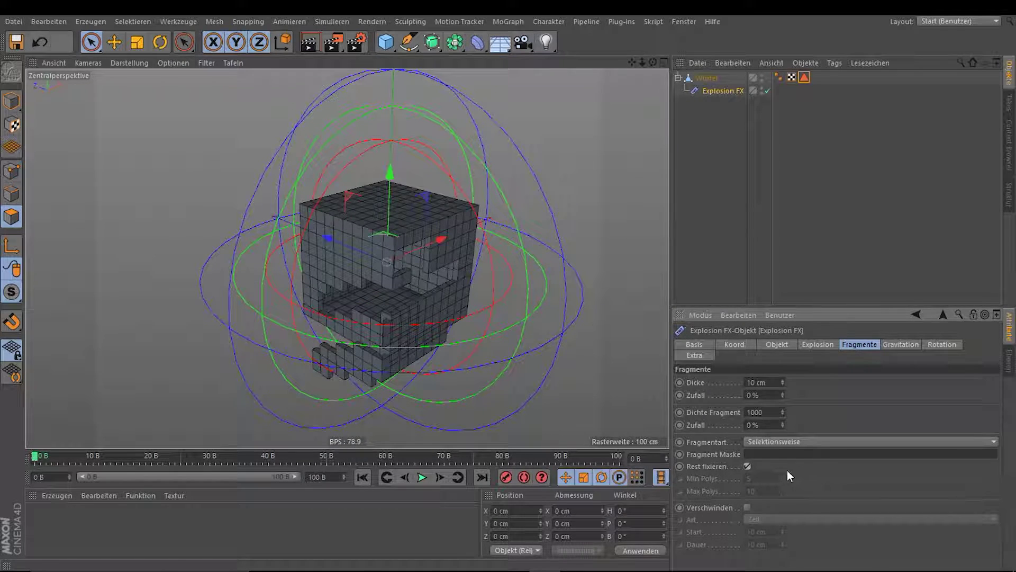
scroll(399, 252, "up", 3)
scroll(394, 267, "up", 2)
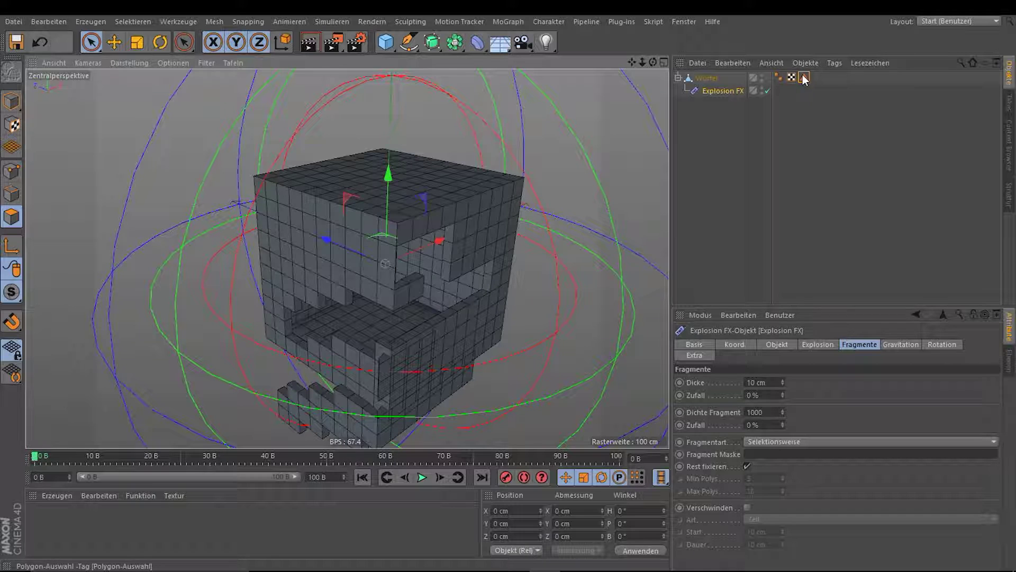
left_click(781, 440)
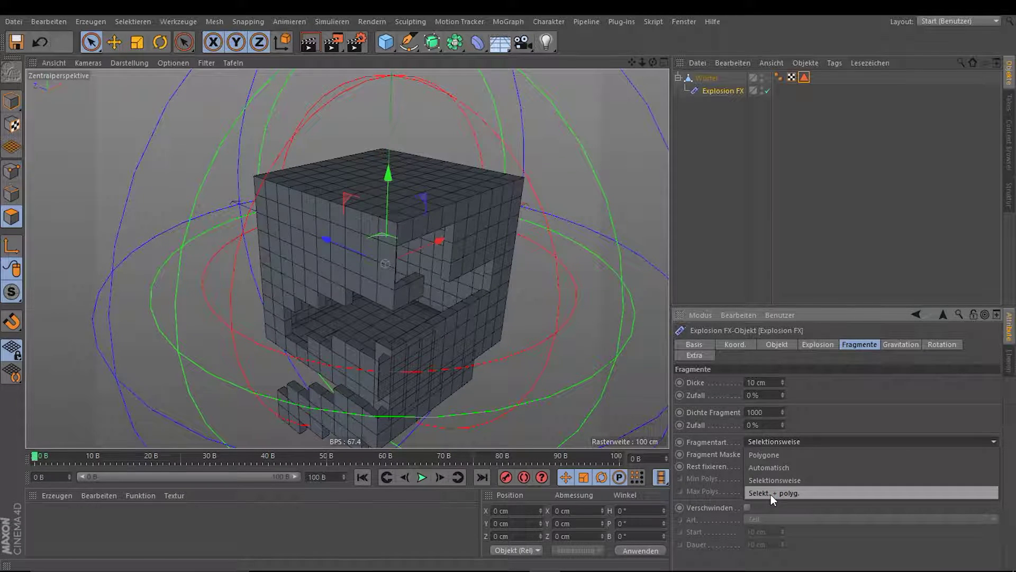
Try fragmenting by selection plus polygons and view the fragment cloud from below.
left_click(770, 494)
scroll(333, 265, "down", 4)
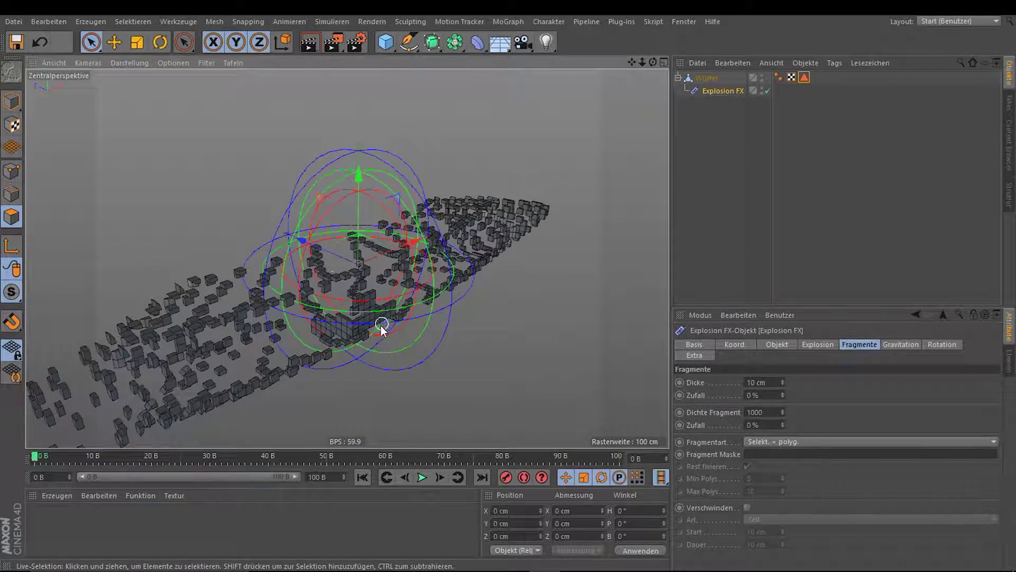
mouse_move(344, 276)
left_mouse_down("alt")
mouse_move(368, 313)
mouse_move(449, 266)
left_mouse_up("alt")
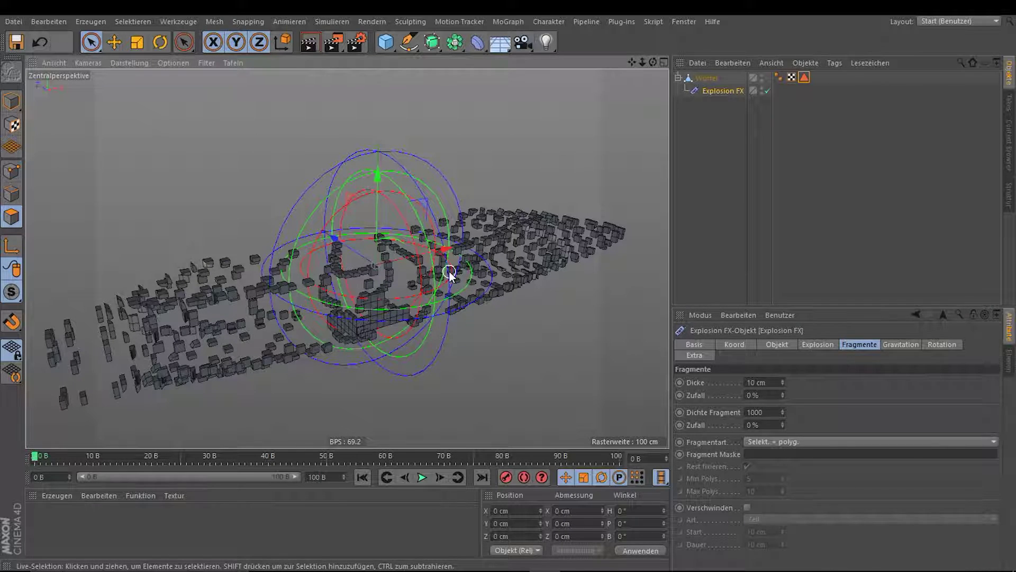
Set Fragmentart to Automatisch and orbit around the exploded cube.
left_click(794, 442)
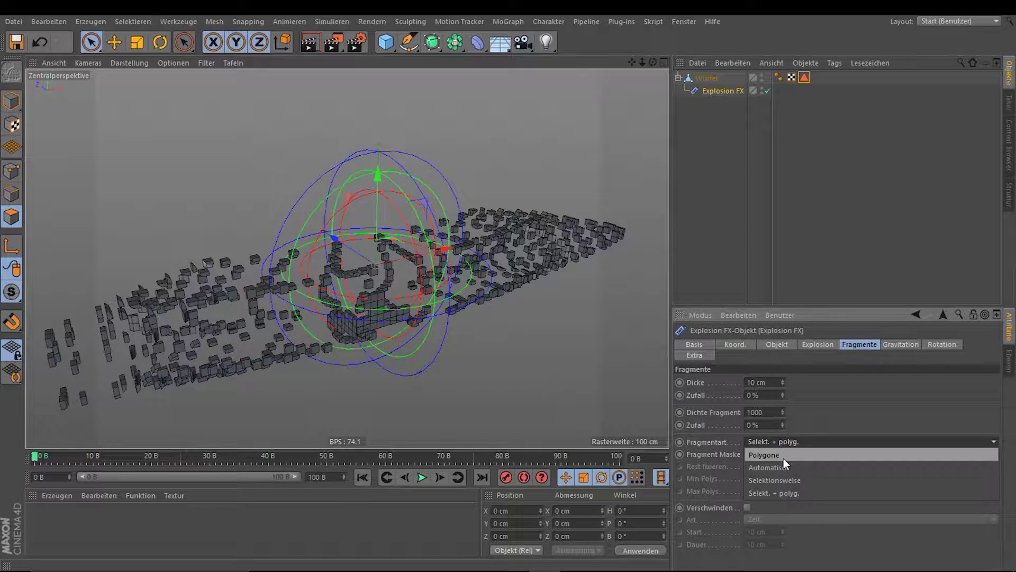
left_click(782, 467)
scroll(301, 362, "up", 2)
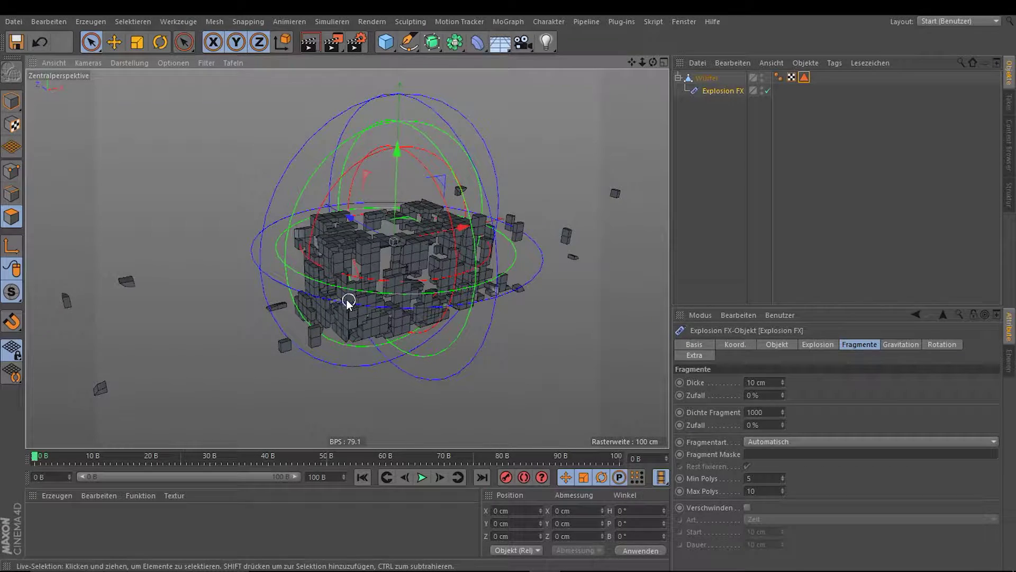
mouse_move(347, 299)
left_mouse_down("alt")
mouse_move(368, 297)
mouse_move(320, 301)
left_mouse_up("alt")
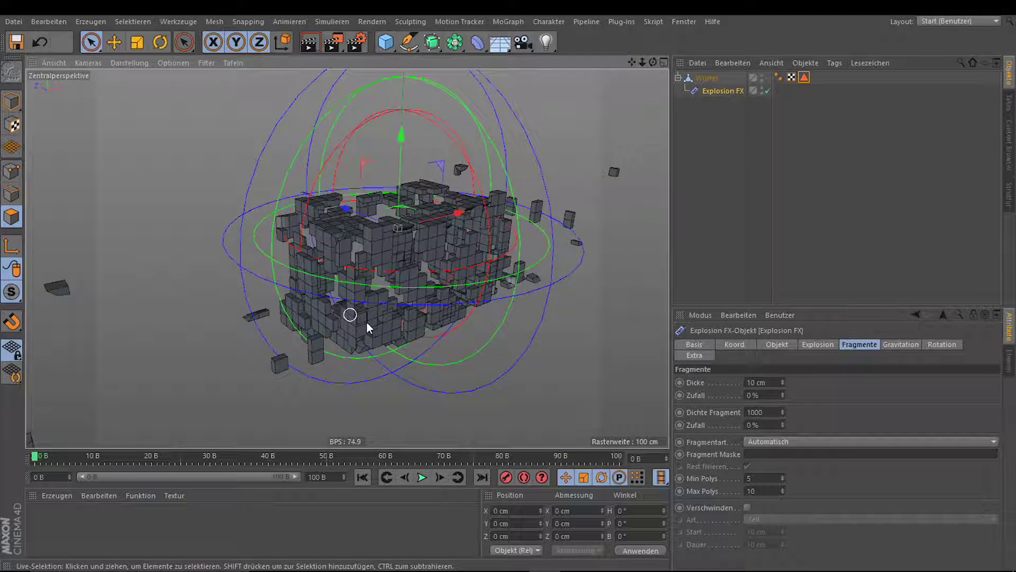
Enable Verschwinden with Art set to Zeit.
left_click(748, 507)
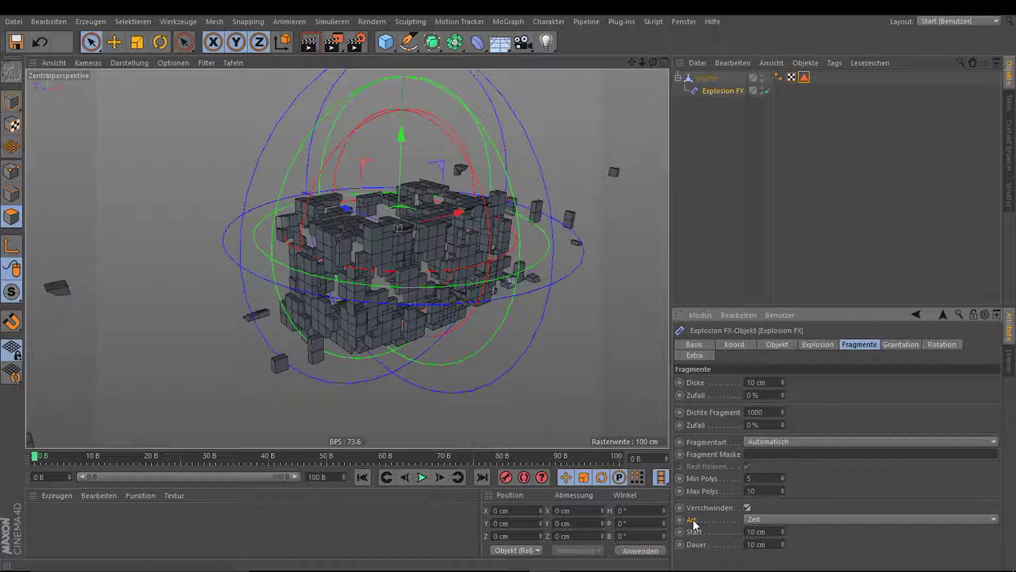
left_click(766, 520)
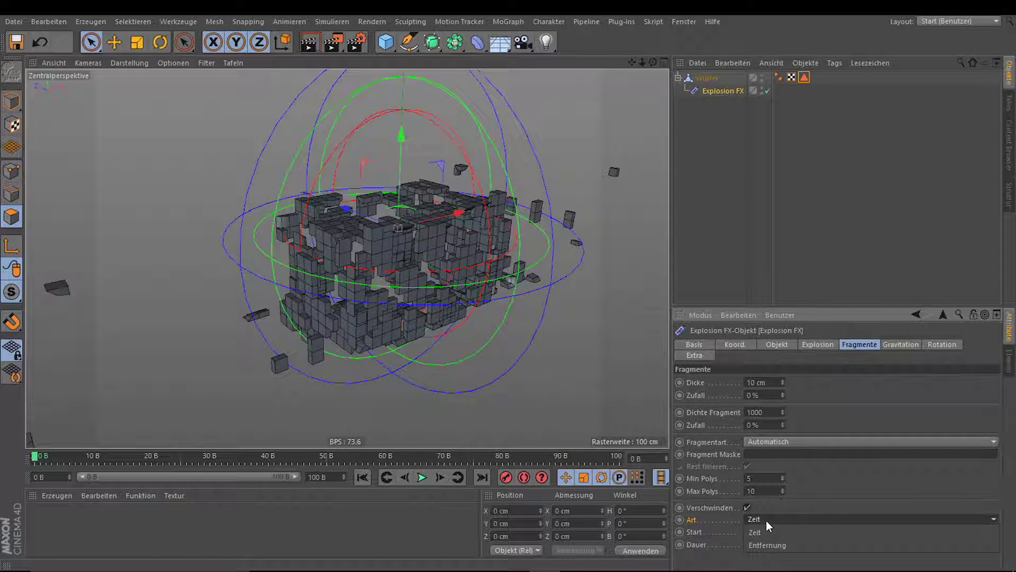
left_click(771, 526)
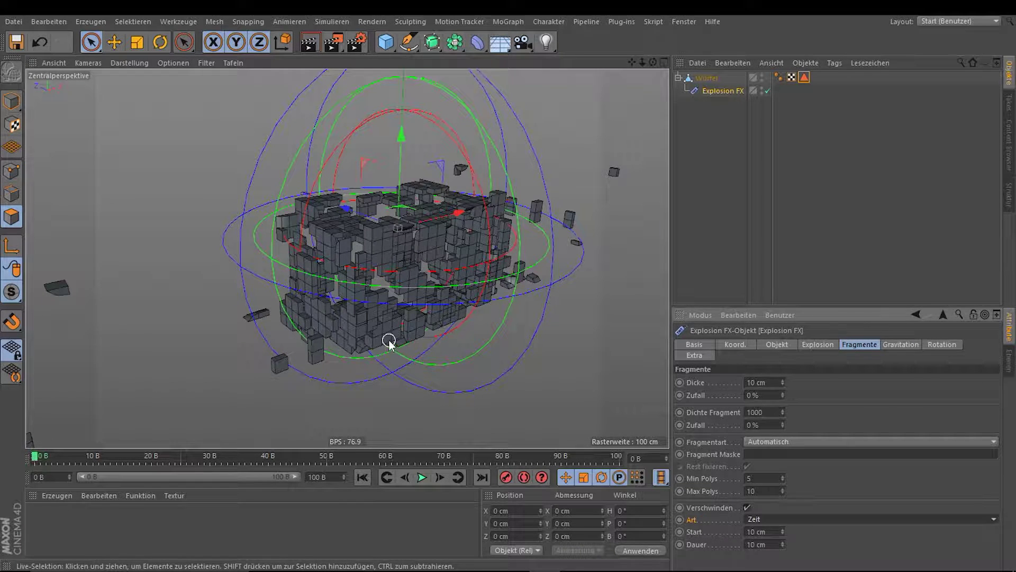
left_click_drag(389, 339, 411, 337, "alt")
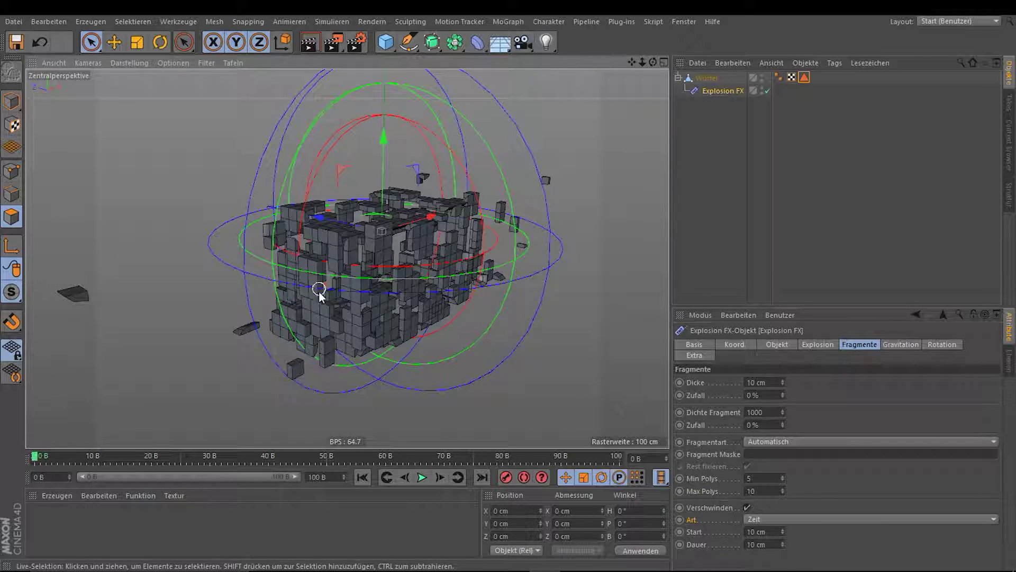
Rewind the explosion Zeit to 9.2% in the Objekt tab.
left_click(782, 345)
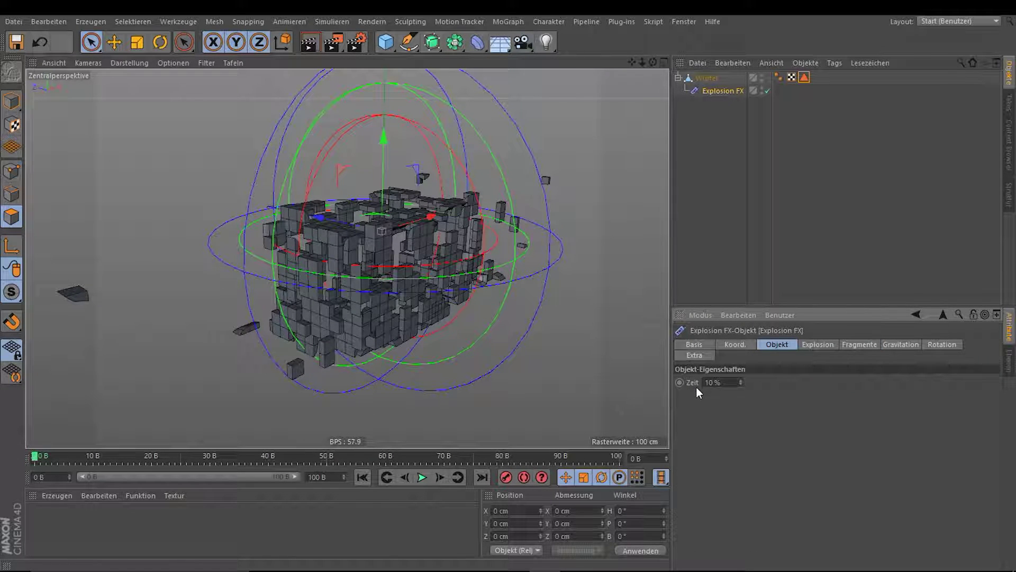
left_click_drag(741, 381, 740, 389)
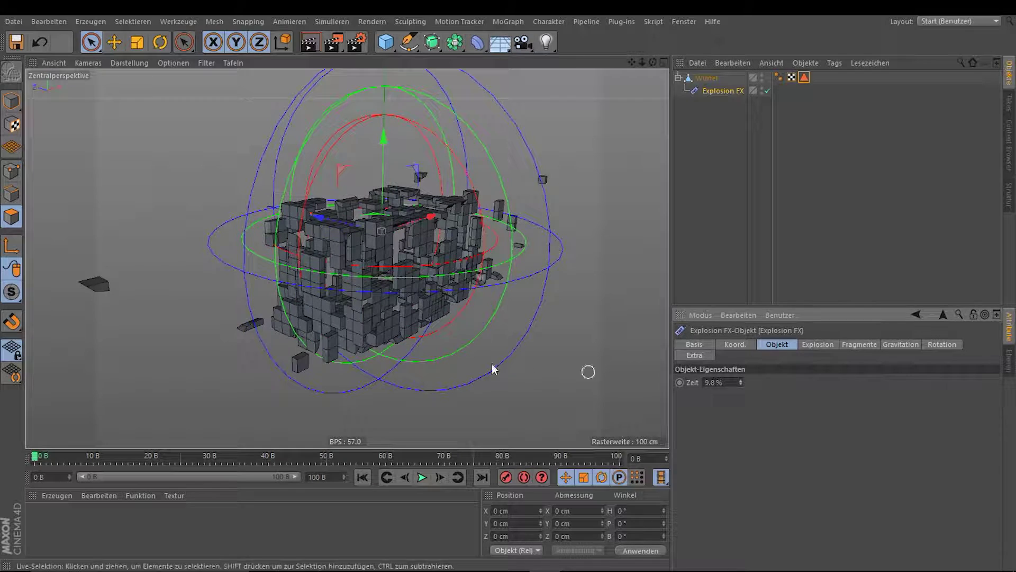
left_click(820, 344)
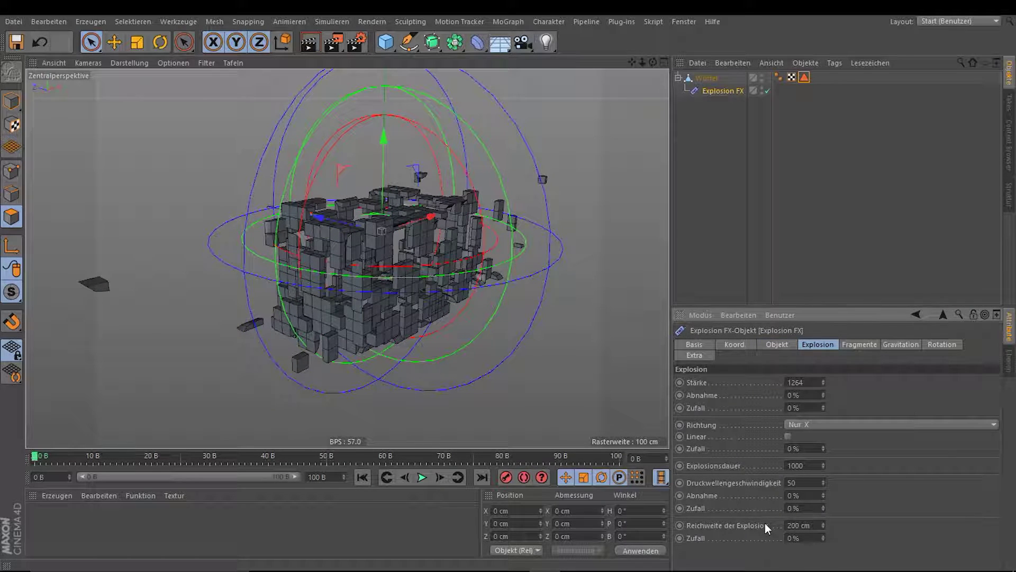
left_click(868, 344)
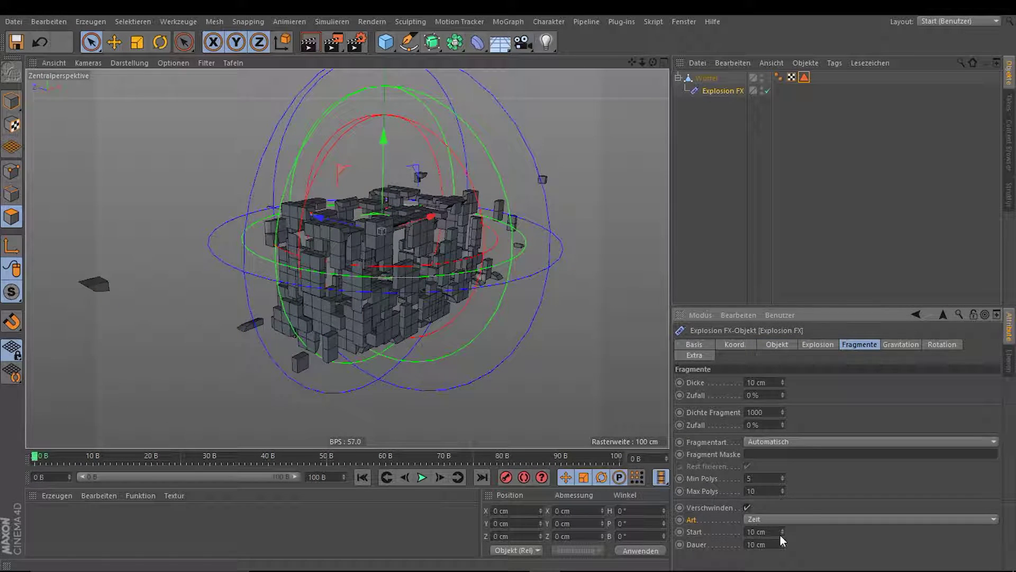
Set Verschwinden Start to 0 cm and preview at explosion Zeit 16.3%.
left_click_drag(783, 533, 763, 532)
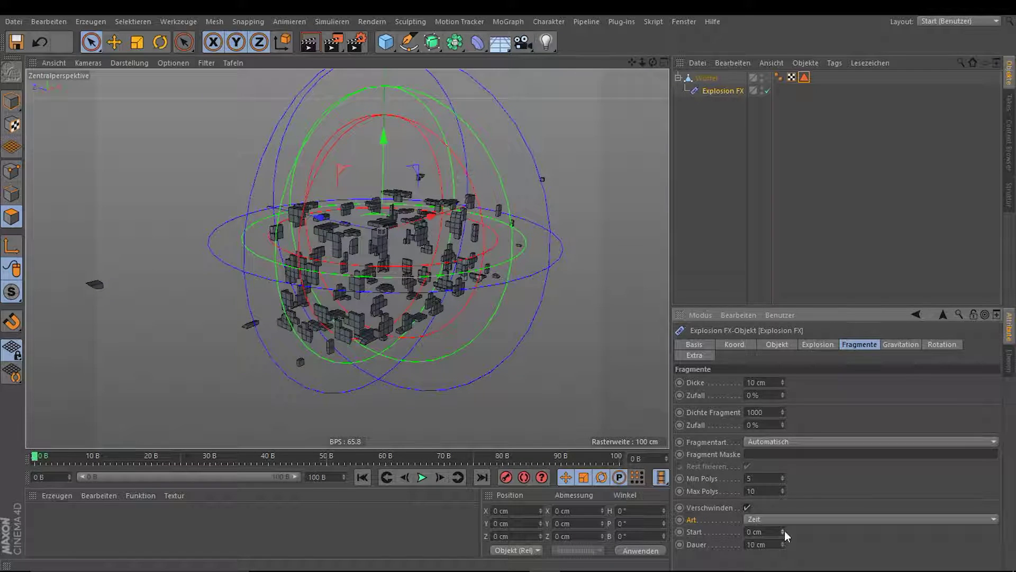
scroll(349, 295, "up", 1)
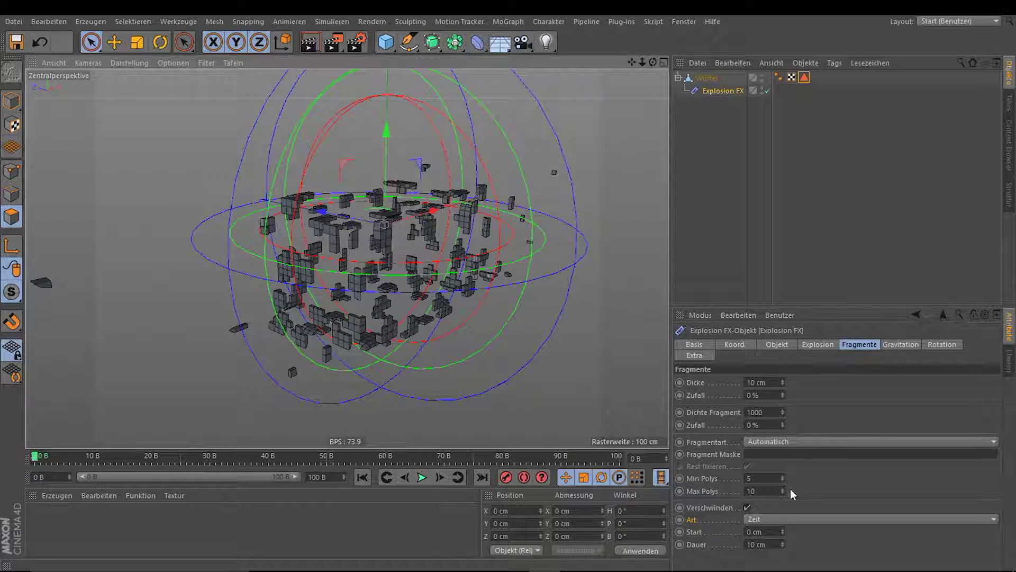
left_click(776, 344)
mouse_move(742, 383)
left_mouse_down()
mouse_move(742, 365)
mouse_move(924, 383)
left_mouse_up()
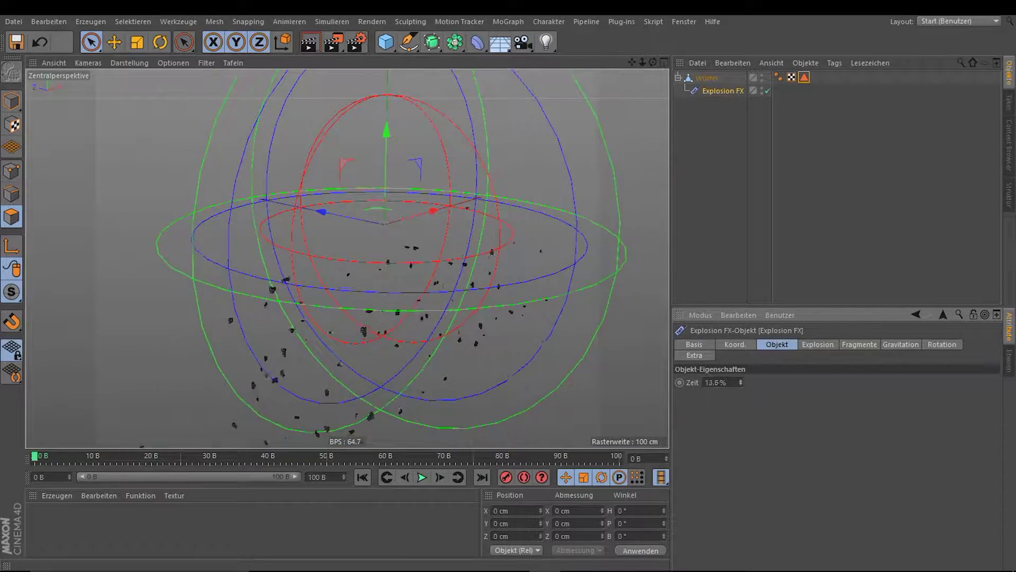
left_click(874, 345)
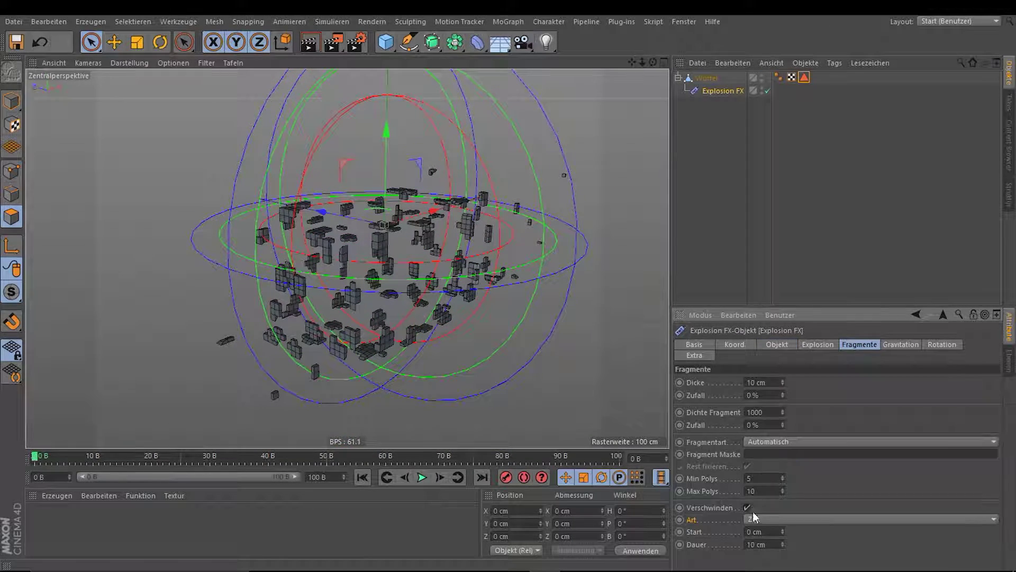
Set Dauer 0 cm, then switch Art to Entfernung with Start 12 cm and Dauer 10 cm.
left_click_drag(782, 544, 782, 553)
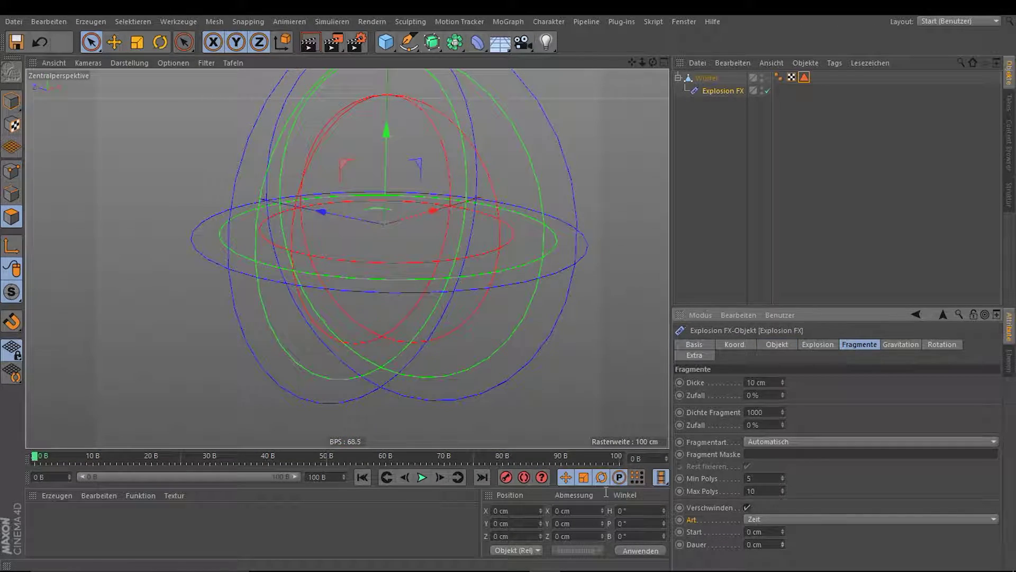
left_click(810, 519)
left_click(788, 545)
left_click_drag(784, 532, 783, 525)
left_click_drag(783, 545, 783, 544)
Pull the explosion Zeit back to 5.5% to preview distance-based disappearing.
left_click(780, 345)
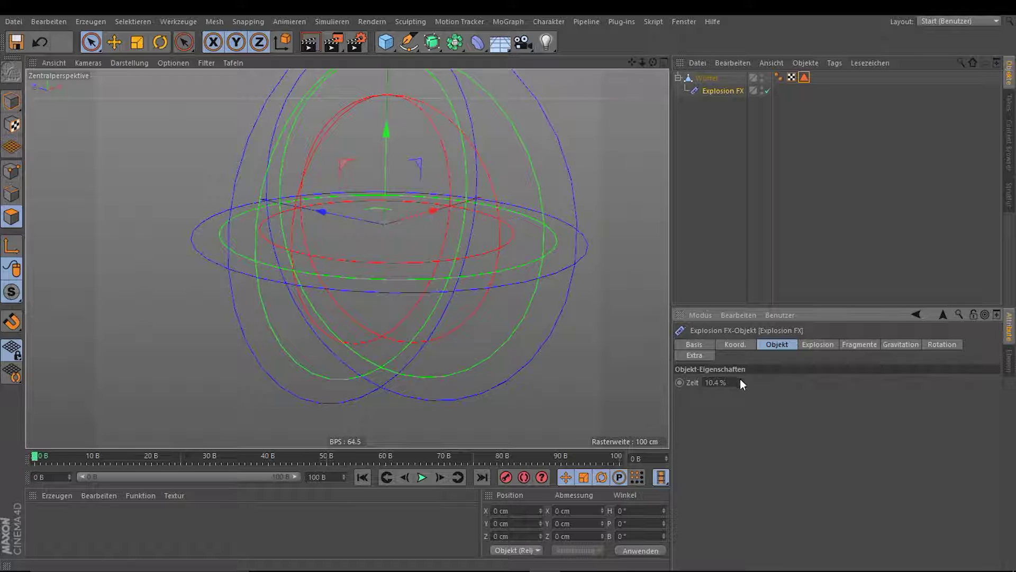
mouse_move(740, 381)
left_mouse_down()
mouse_move(720, 381)
mouse_move(740, 382)
left_mouse_up()
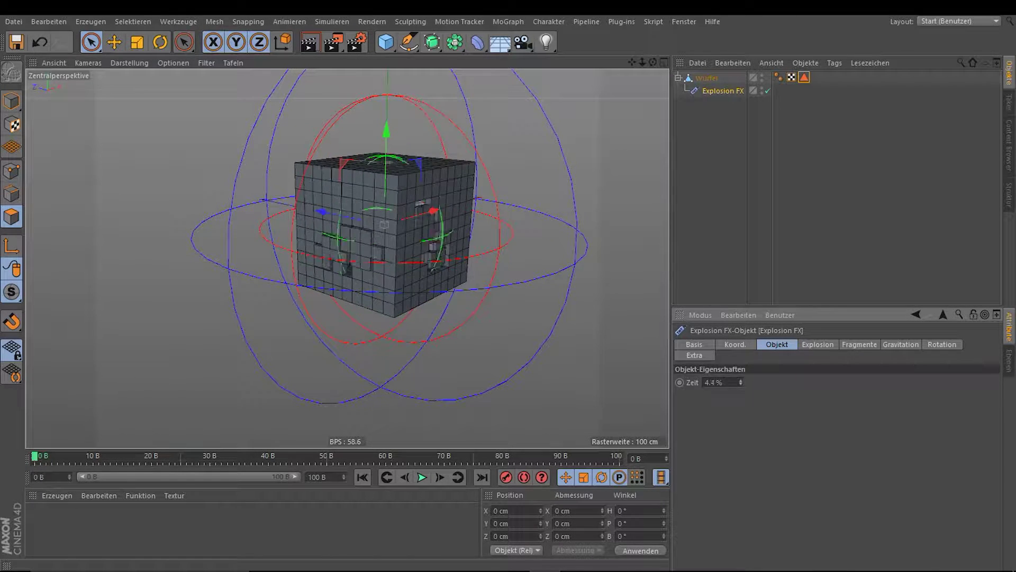
left_click(859, 344)
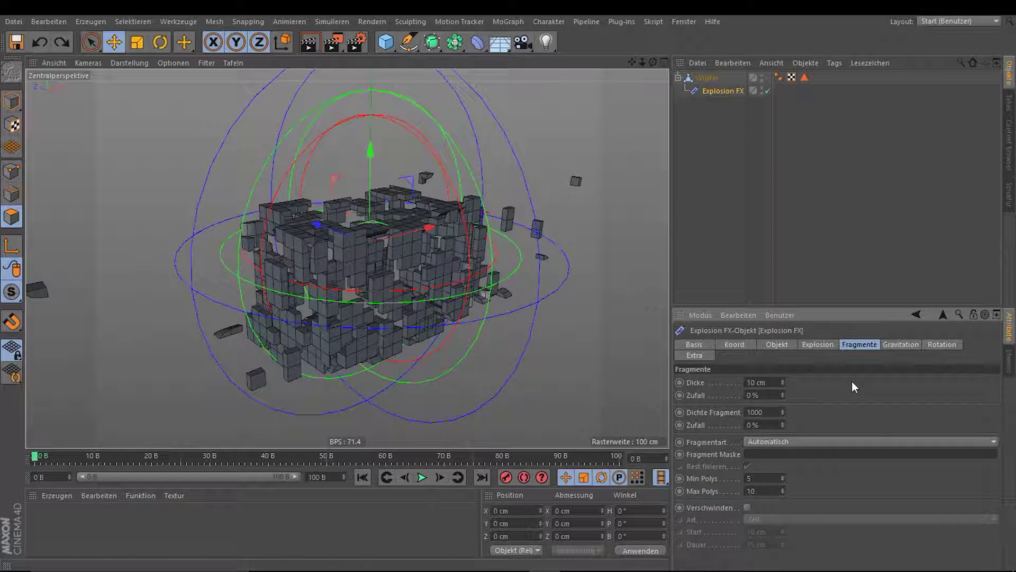
In the Gravitation tab, raise Beschleunigung to 16.31 and edit its sign.
left_click(914, 345)
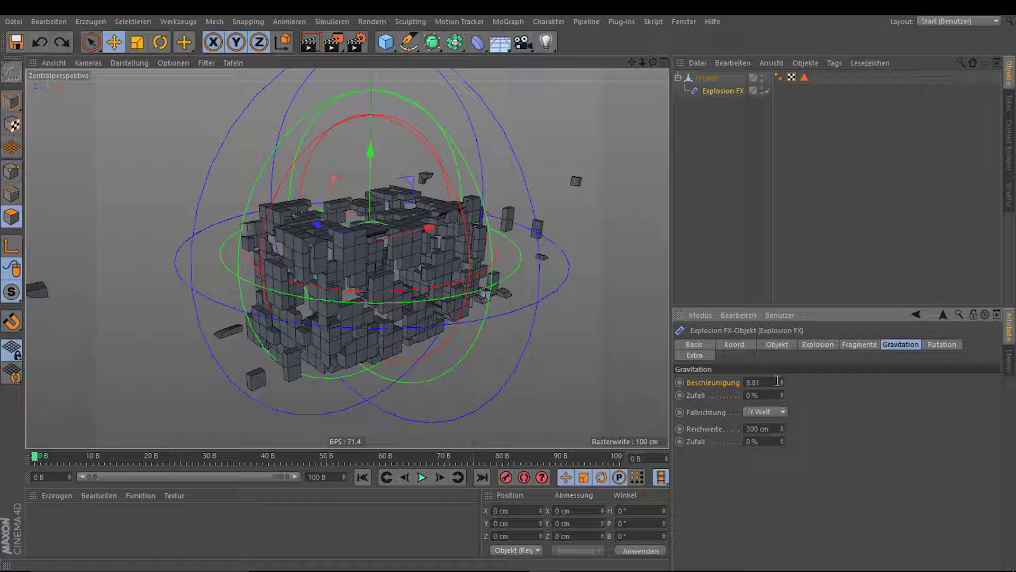
left_click_drag(782, 383, 782, 360)
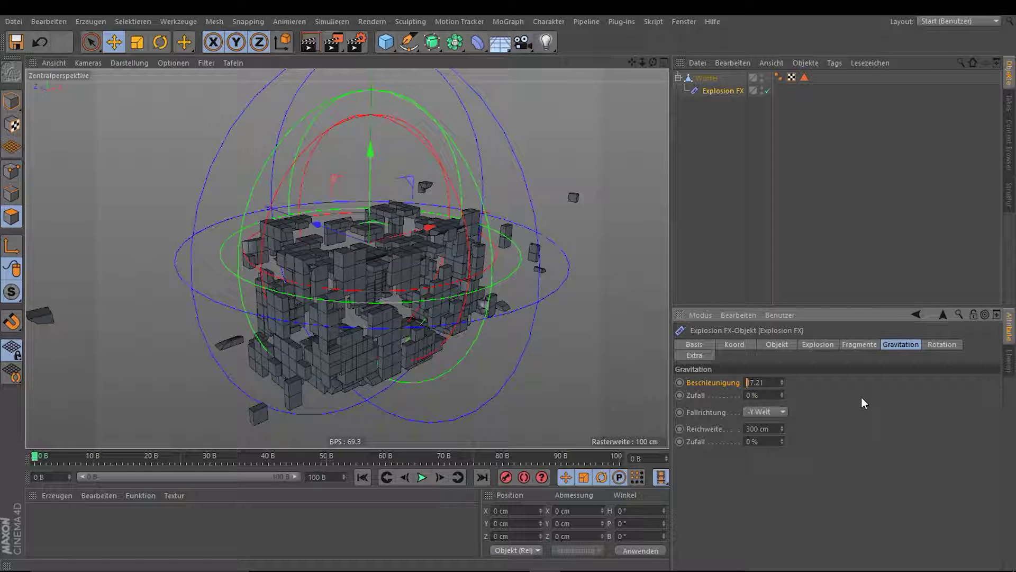
type("+")
key("BackSpace")
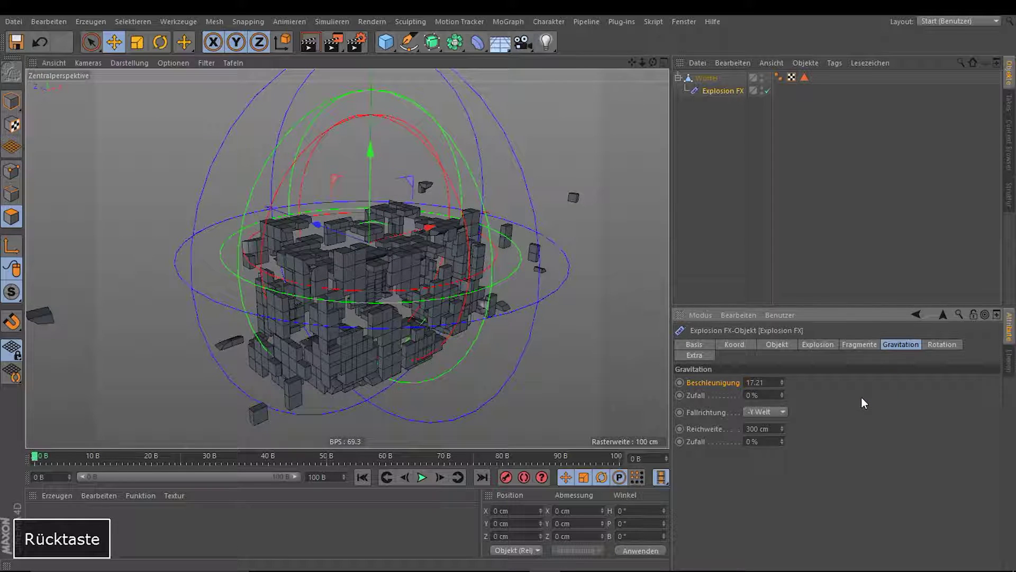
type("-")
key("Return")
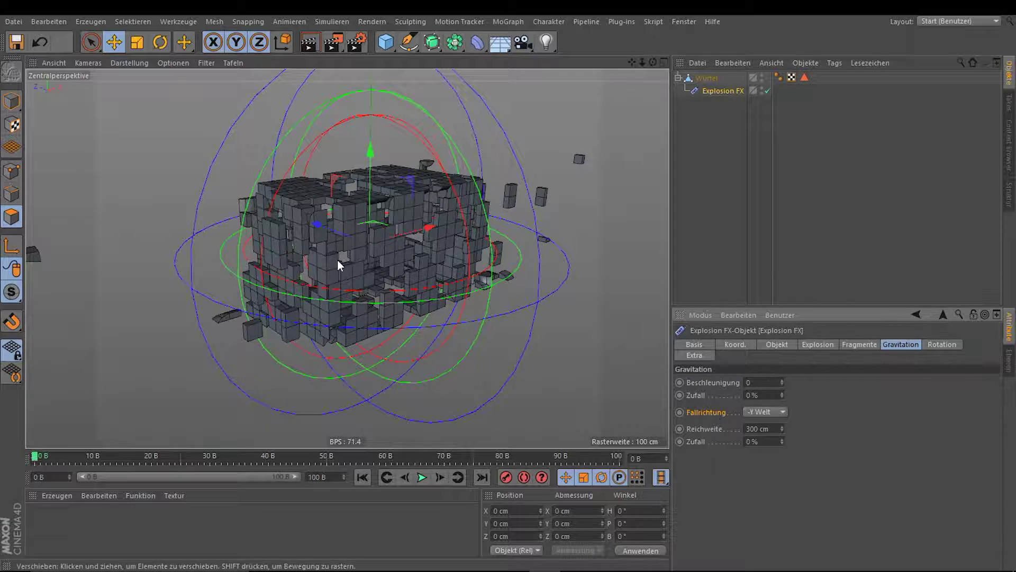
Set the gravity Beschleunigung to 12.8.
scroll(338, 262, "down", 3)
scroll(339, 275, "down", 2)
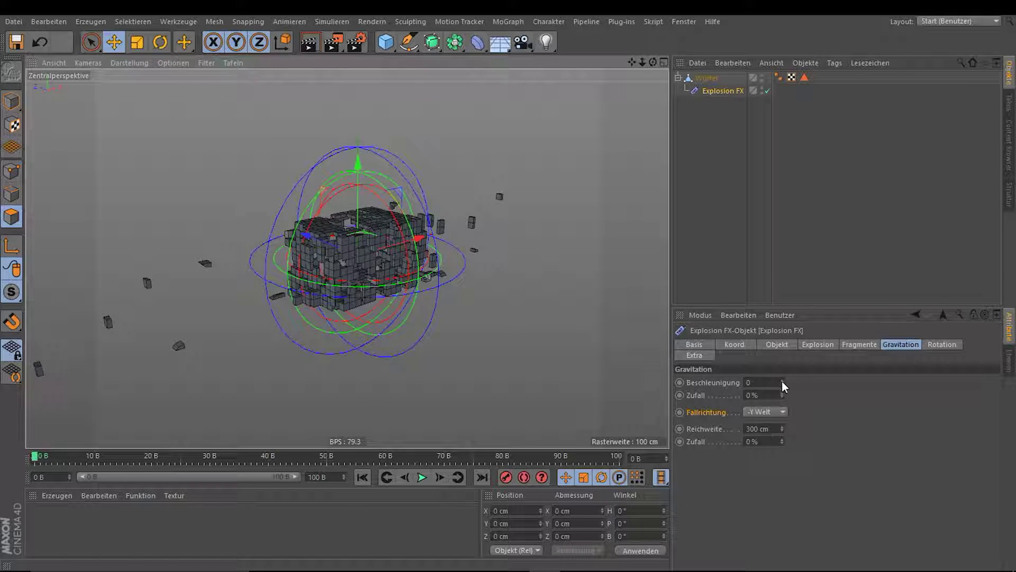
left_click_drag(781, 382, 773, 413)
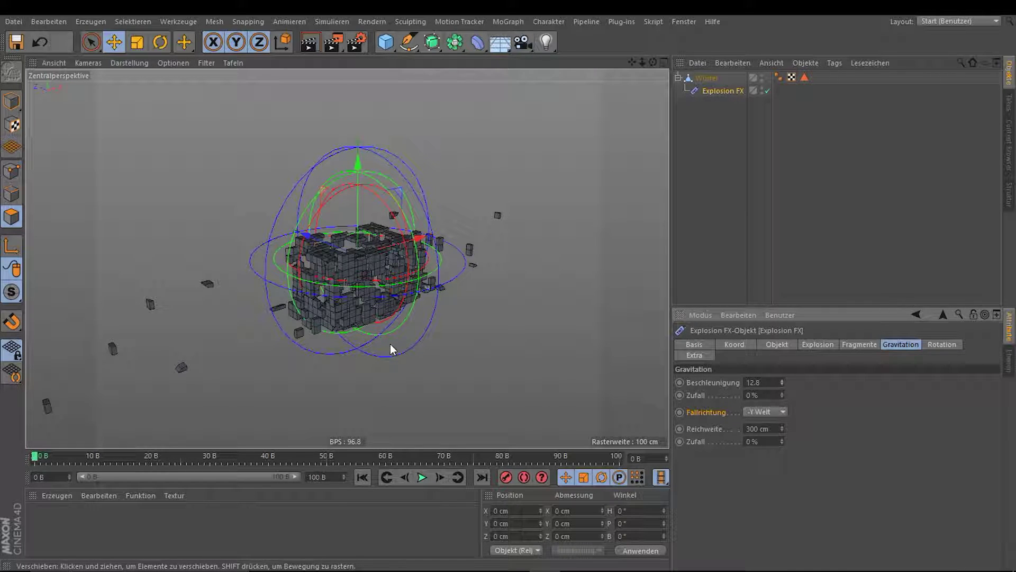
Try Y Welt as the fall direction, then set it back to -Y Welt.
left_click(773, 411)
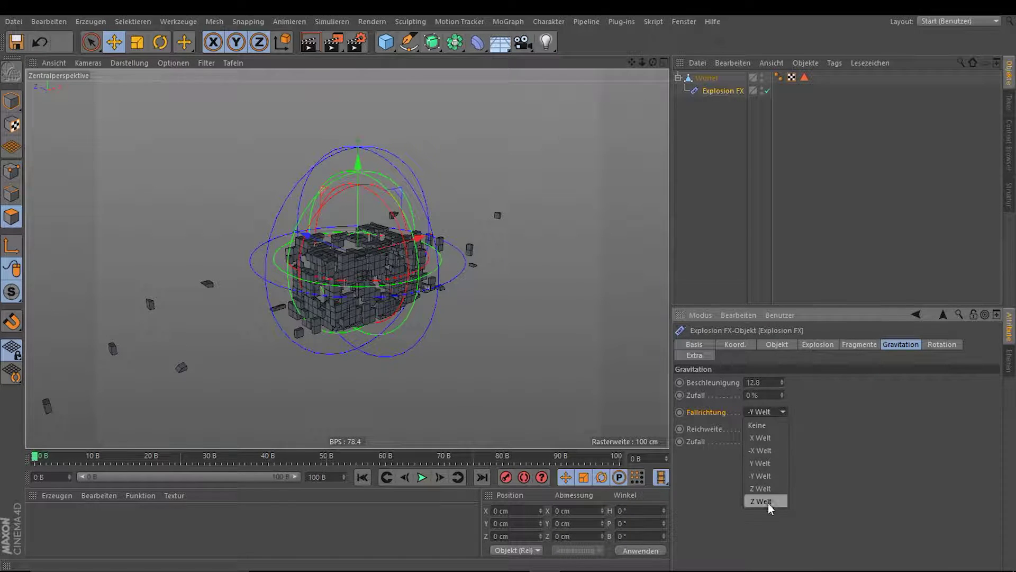
left_click(762, 464)
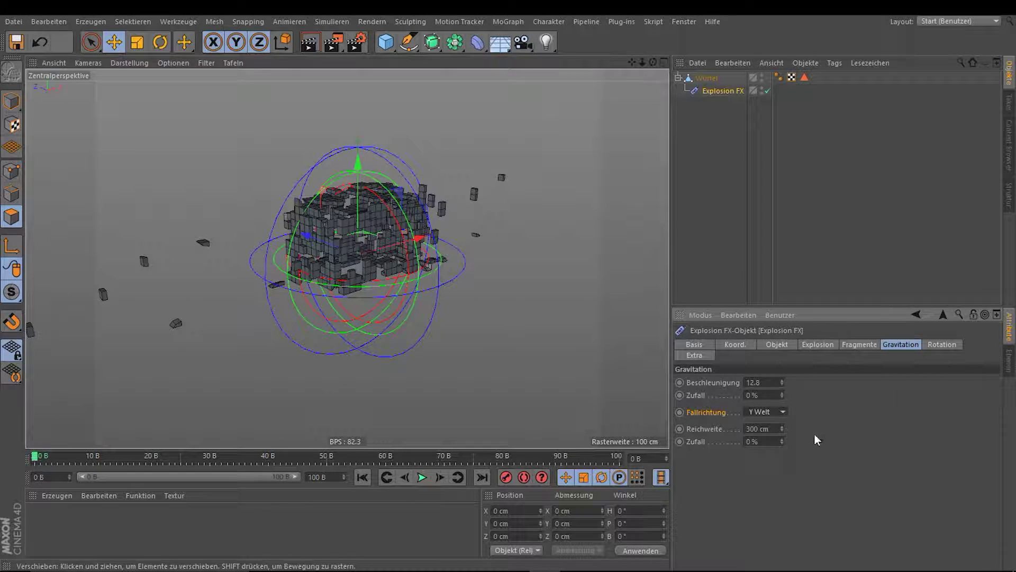
left_click(778, 411)
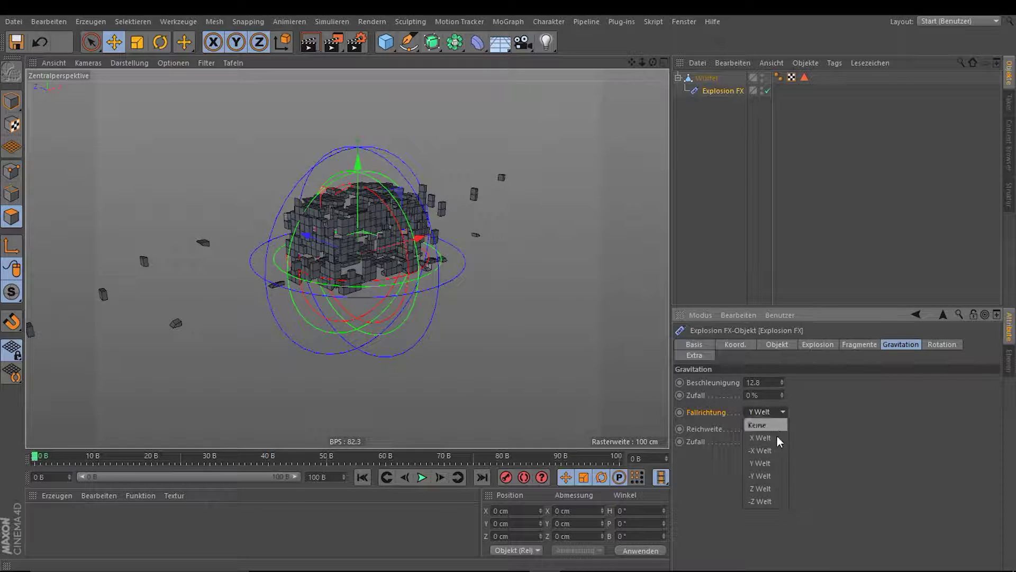
left_click(770, 474)
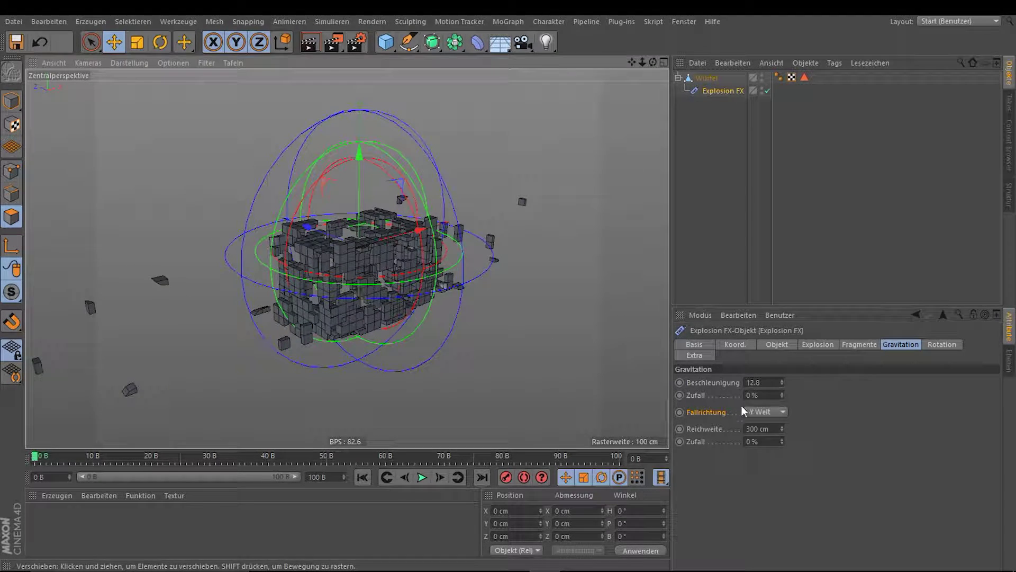
Set gravity Zufall to 0% and Reichweite to 960 cm.
left_click_drag(782, 395, 782, 395)
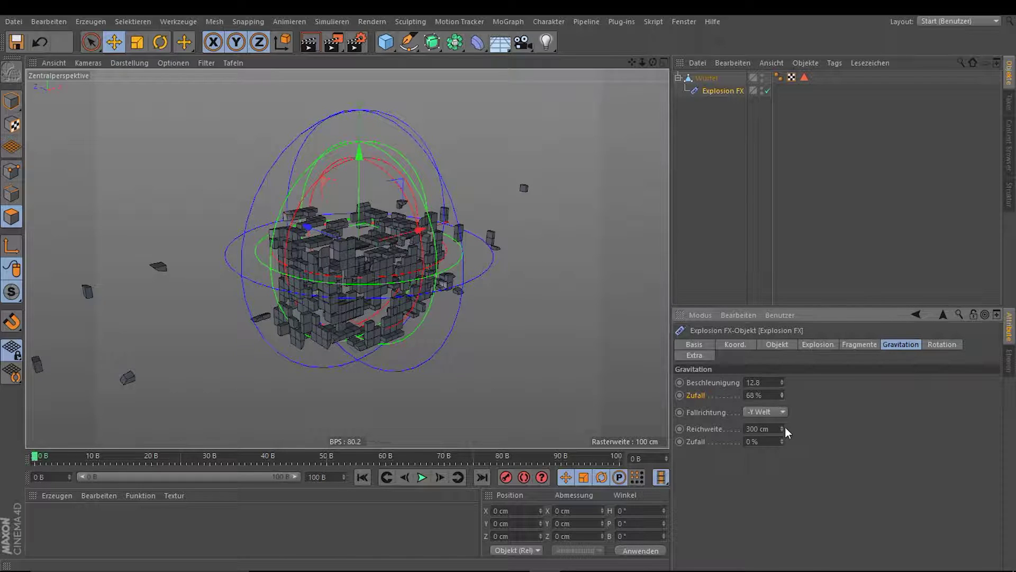
left_click(774, 394)
type("0")
key("Return")
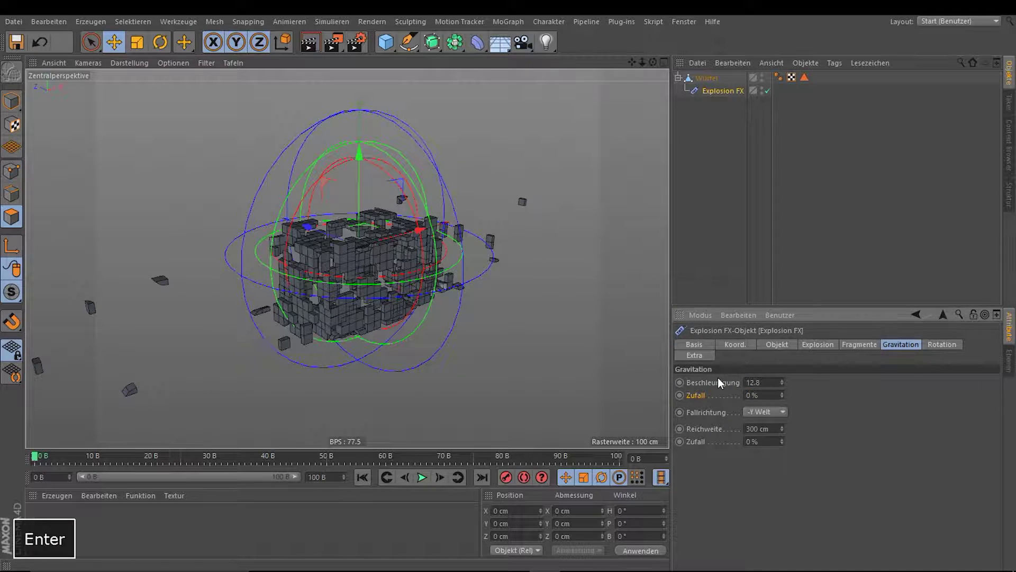
mouse_move(782, 428)
left_mouse_down()
mouse_move(782, 445)
mouse_move(783, 434)
left_mouse_up()
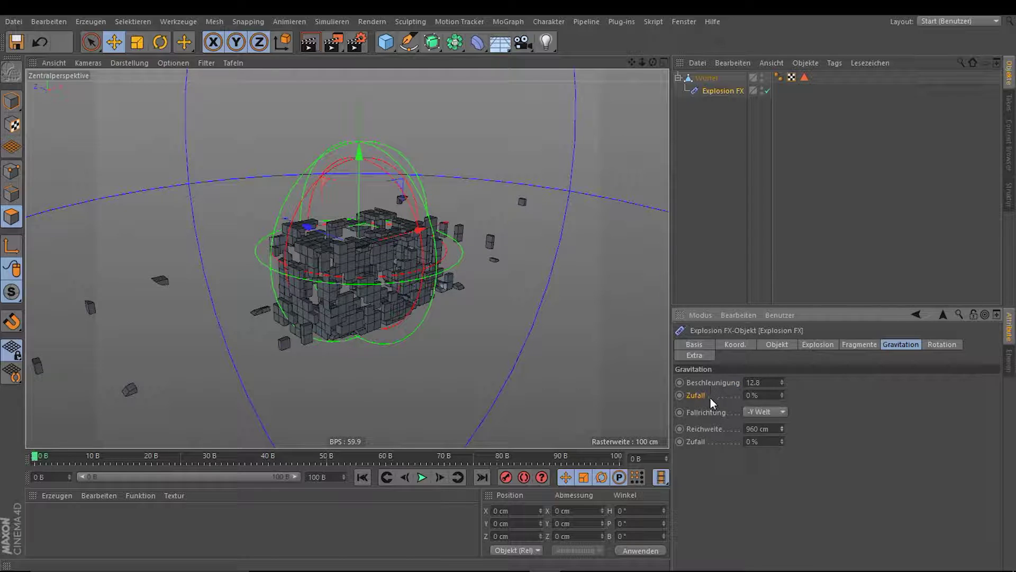
Set gravity Beschleunigung 23, range Zufall 21% and Reichweite 256 cm.
scroll(351, 292, "down", 3)
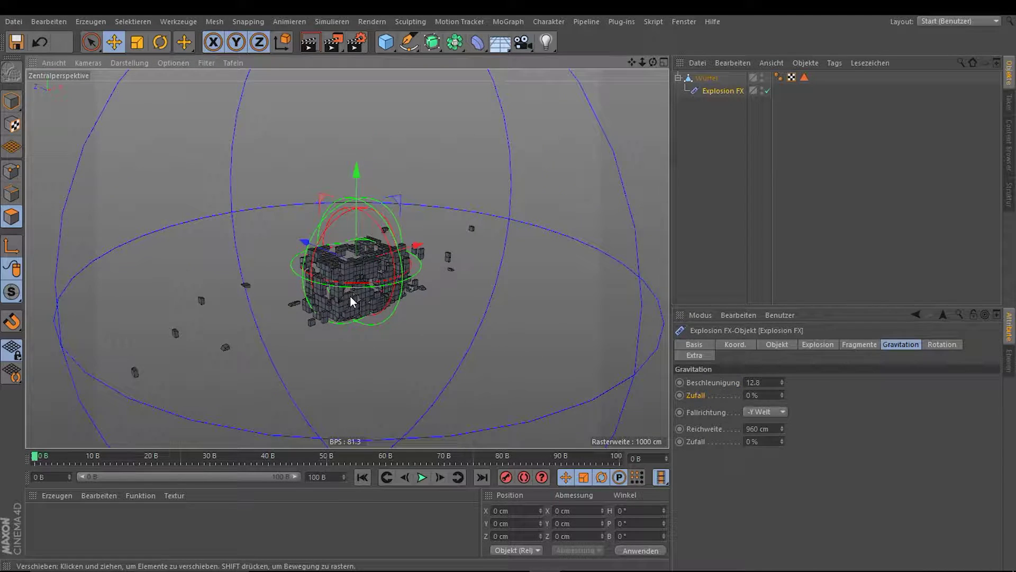
scroll(350, 296, "down", 3)
scroll(351, 295, "down", 2)
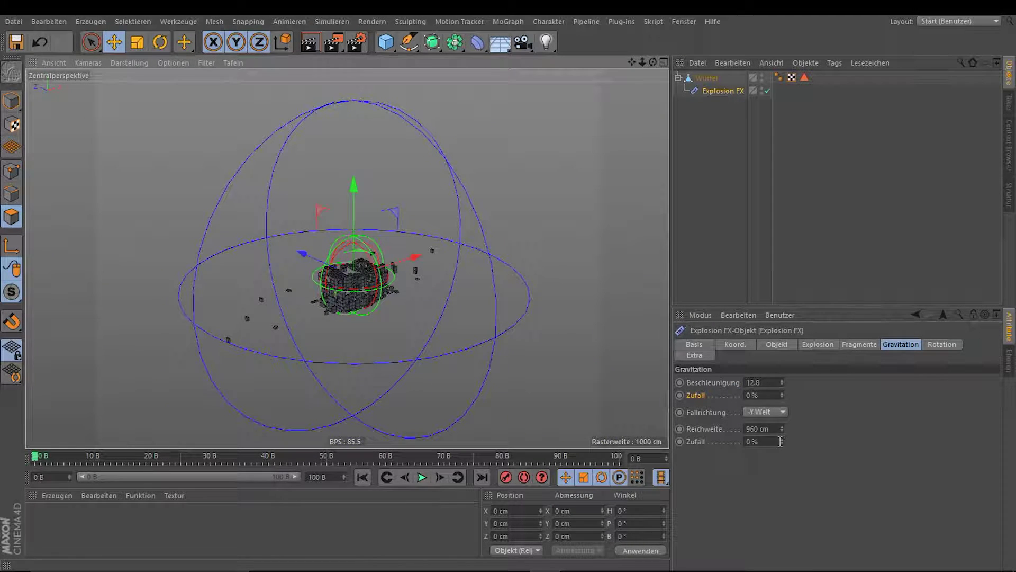
left_click_drag(782, 441, 784, 443)
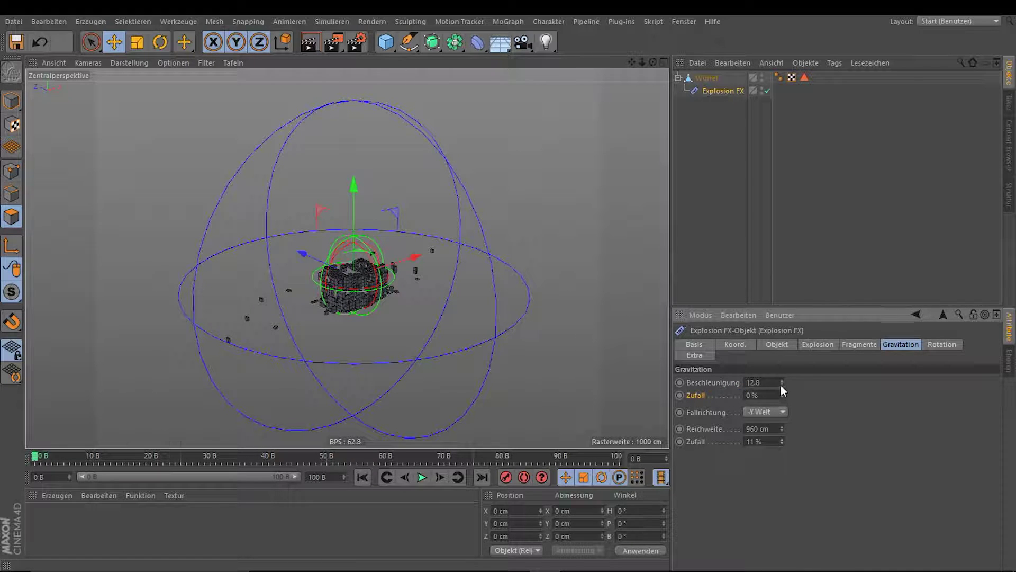
left_click_drag(781, 379, 782, 366)
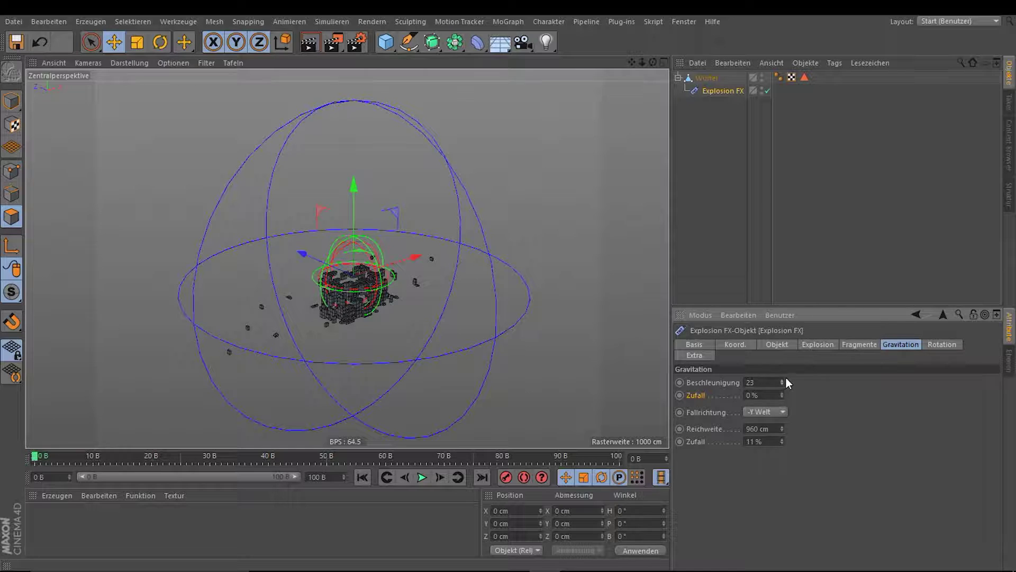
left_click_drag(781, 441, 792, 449)
scroll(413, 284, "up", 5)
scroll(413, 284, "up", 3)
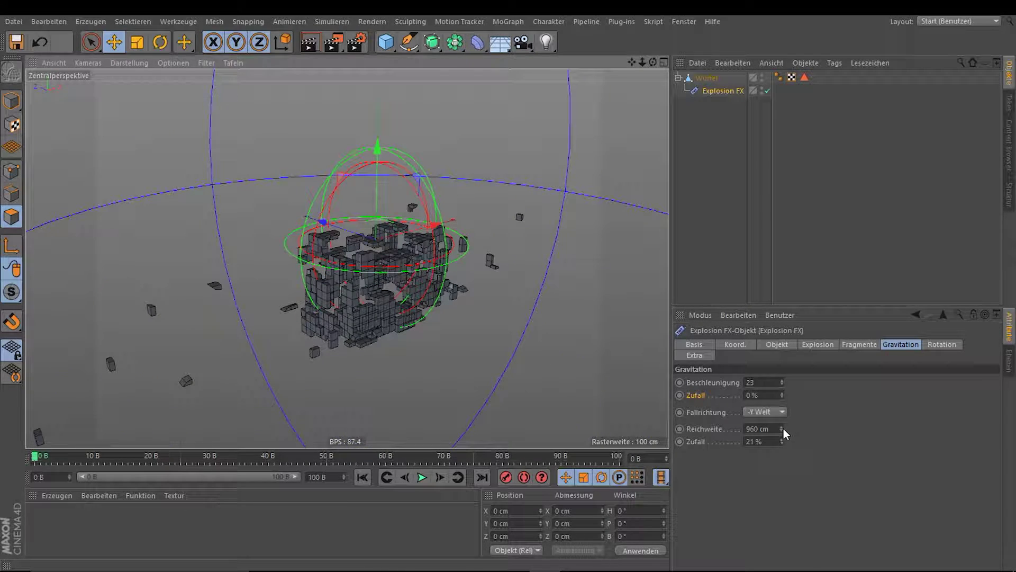
left_click_drag(785, 434, 786, 466)
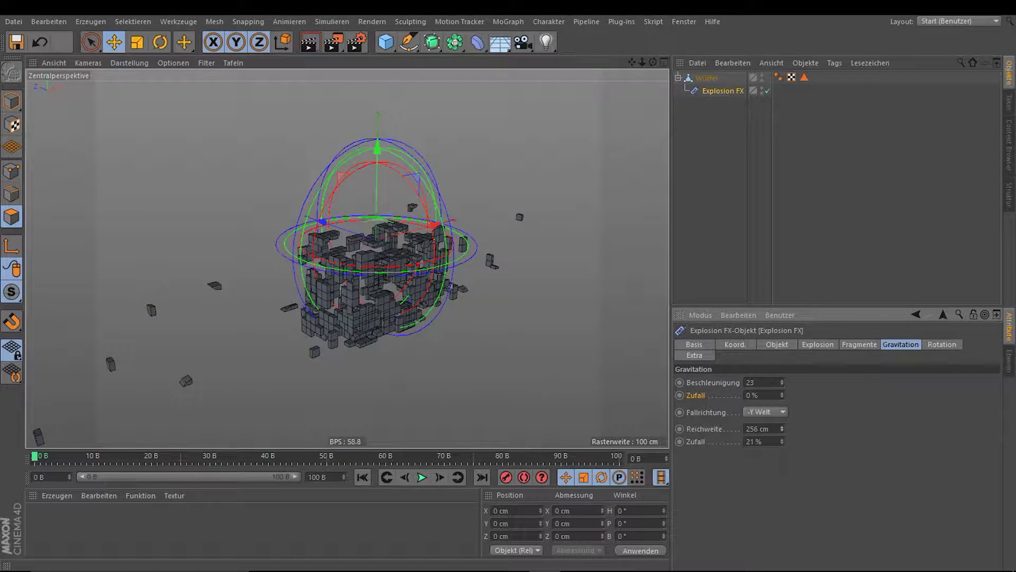
scroll(333, 199, "up", 4)
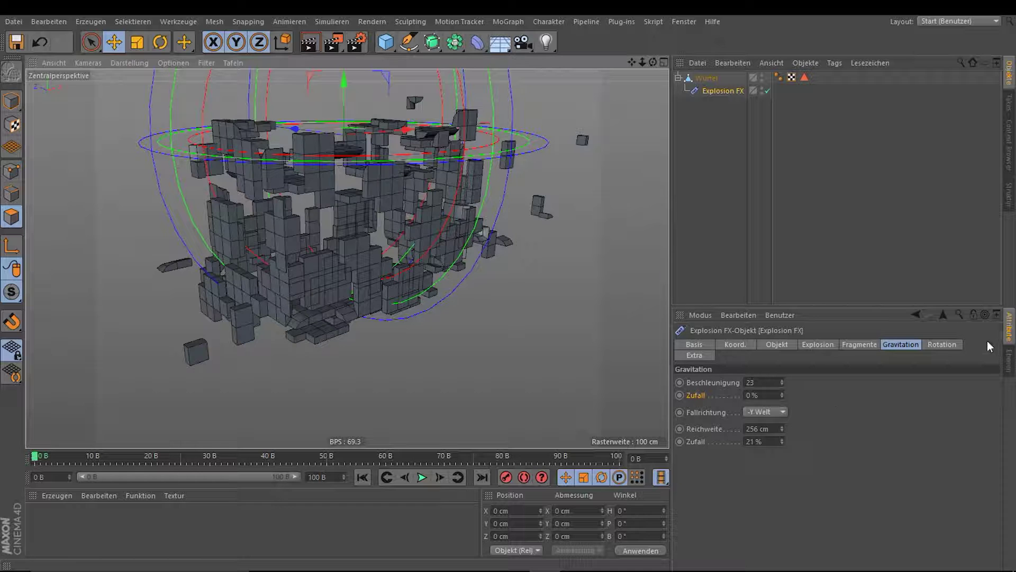
In the Rotation tab, set Geschwindigkeit 30, Abnahme 0% and Zufall 50%.
left_click(948, 347)
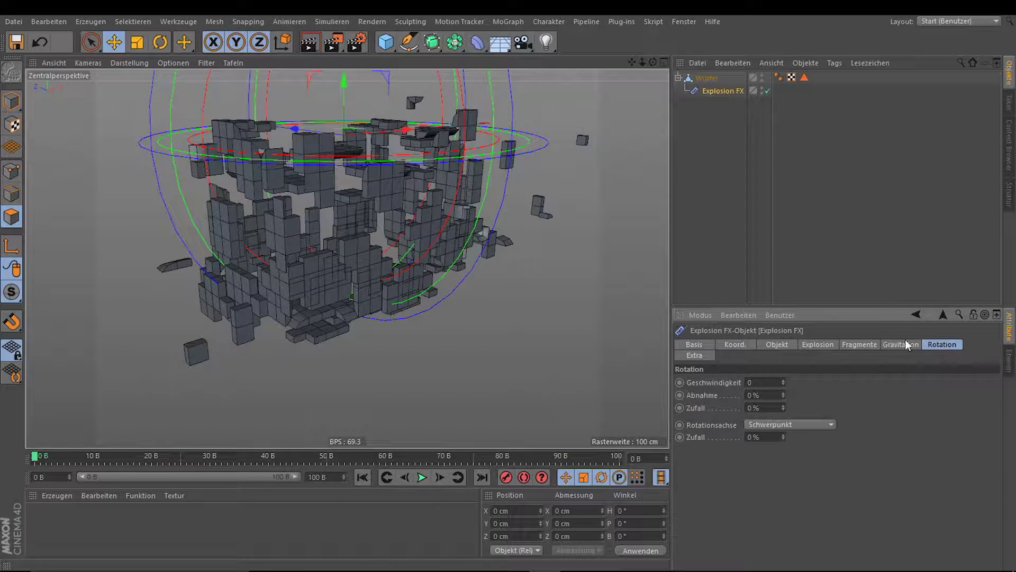
scroll(332, 260, "down", 3)
scroll(332, 259, "down", 2)
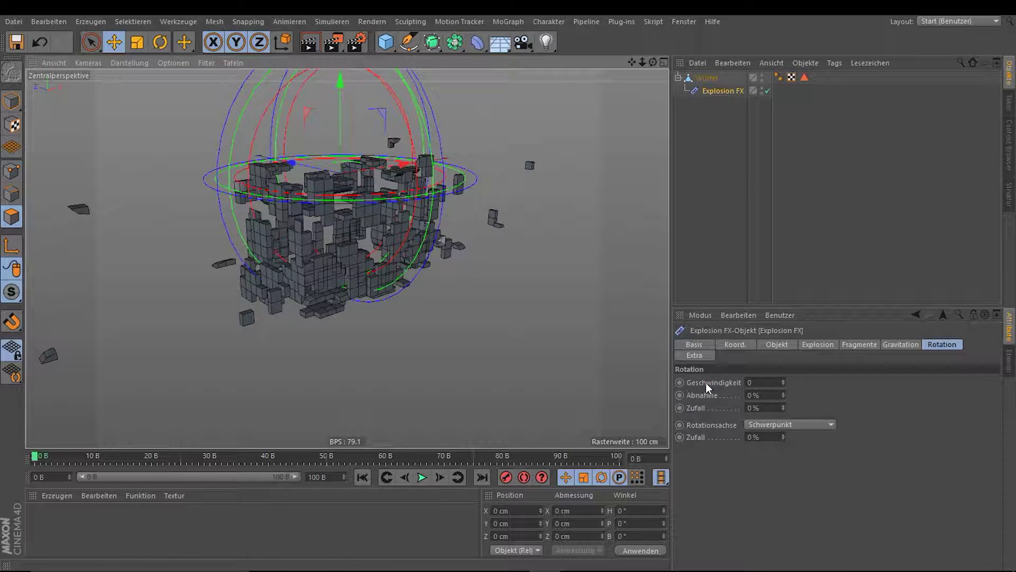
mouse_move(783, 386)
left_mouse_down()
mouse_move(783, 402)
mouse_move(783, 371)
left_mouse_up()
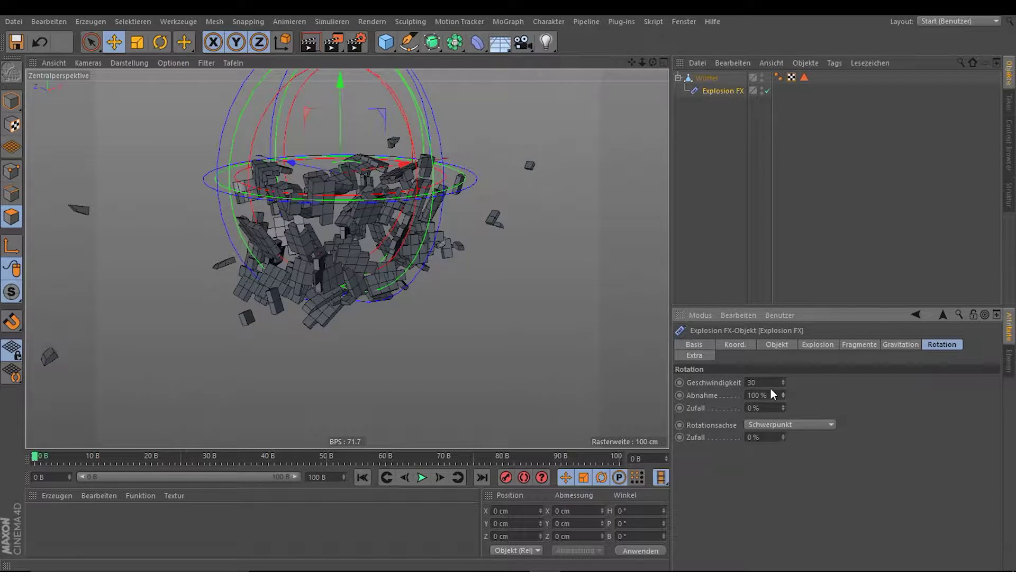
mouse_move(784, 395)
left_mouse_down()
mouse_move(784, 416)
mouse_move(784, 387)
mouse_move(784, 424)
left_mouse_up()
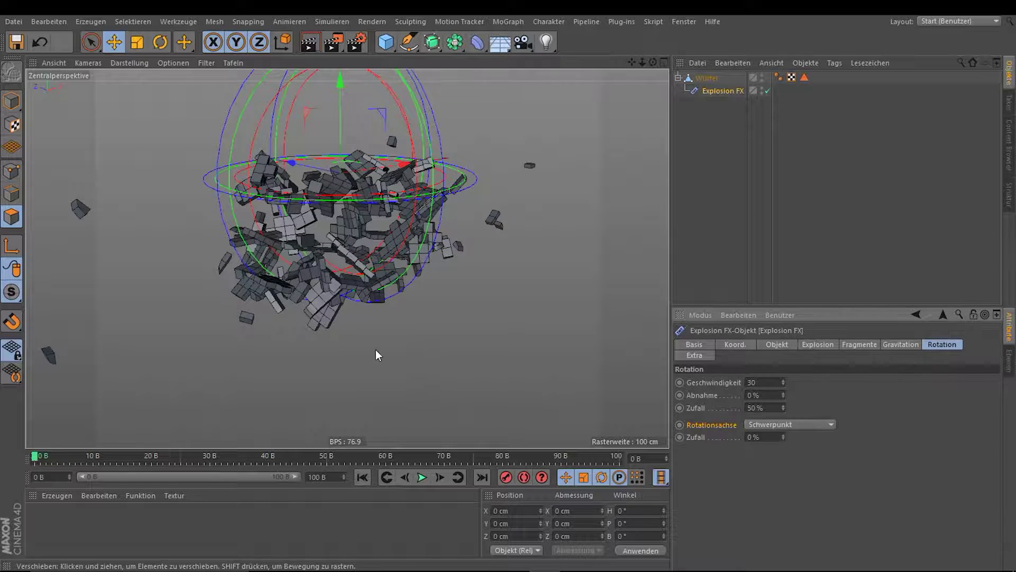
scroll(376, 349, "up", 3)
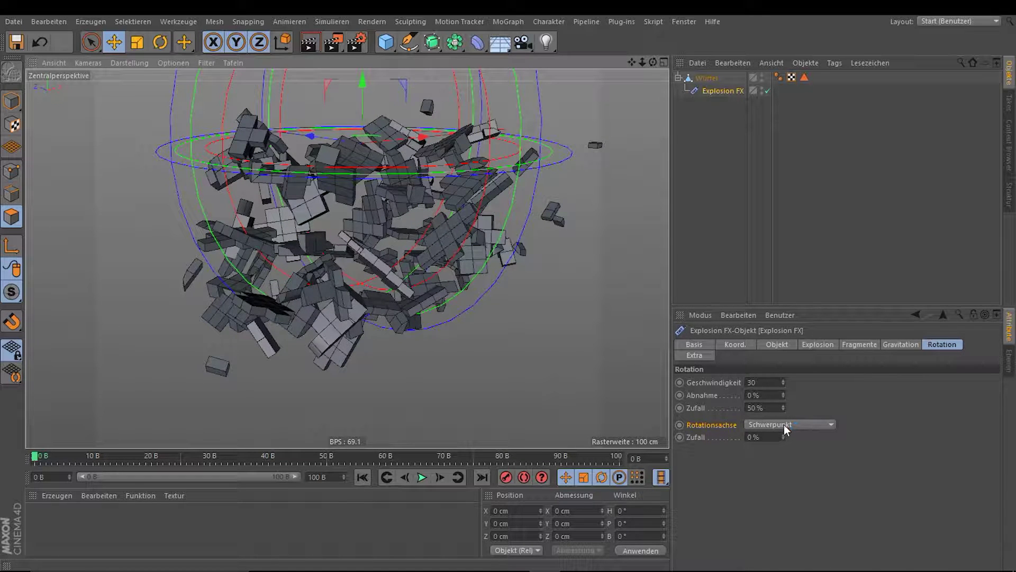
After trying X and Y, set the rotation axis to Z-Achse with 86 % Zufall.
left_click(828, 424)
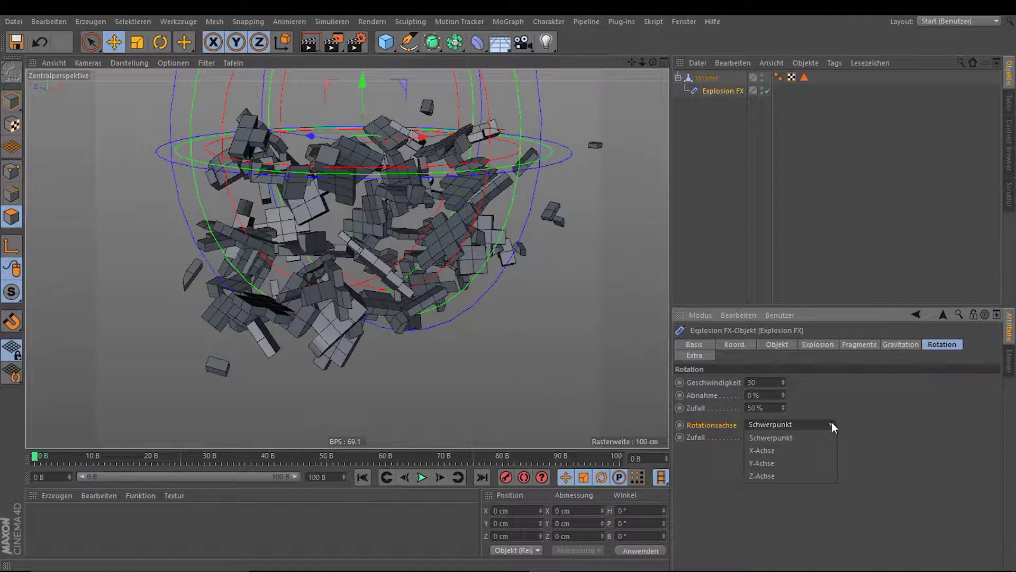
left_click(780, 451)
left_click(786, 423)
left_click(783, 463)
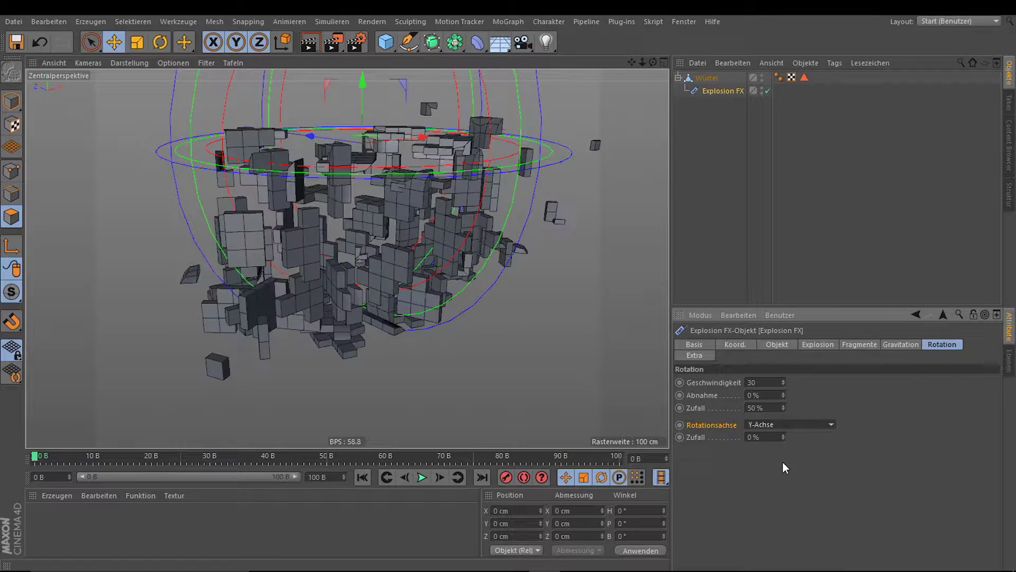
left_click(780, 422)
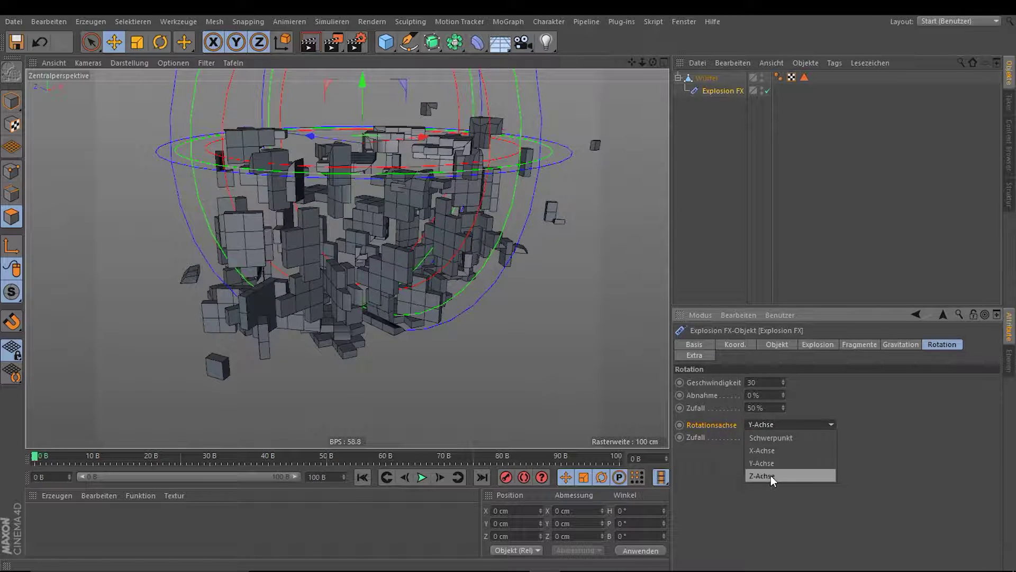
left_click(770, 476)
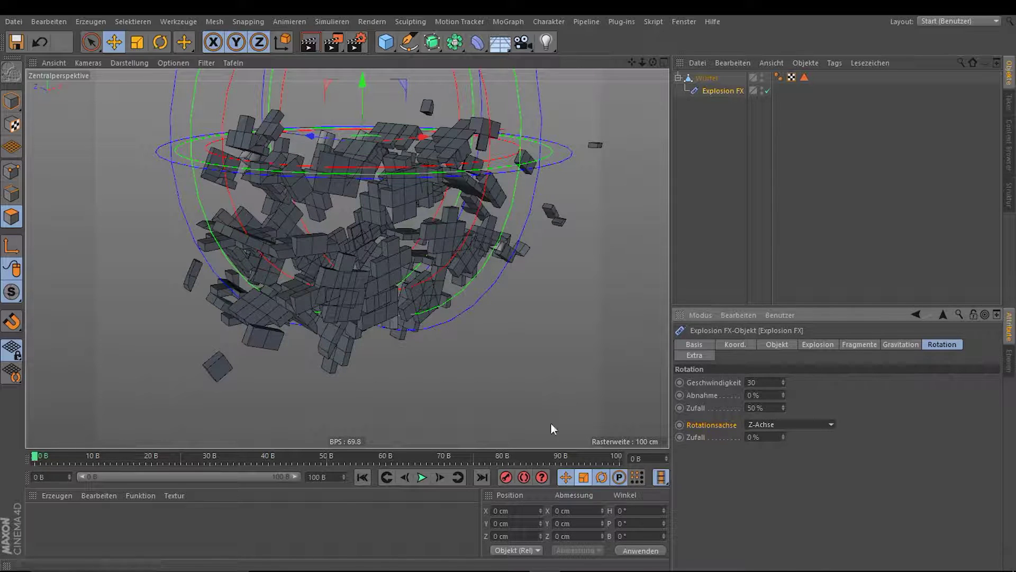
left_click_drag(784, 437, 783, 435)
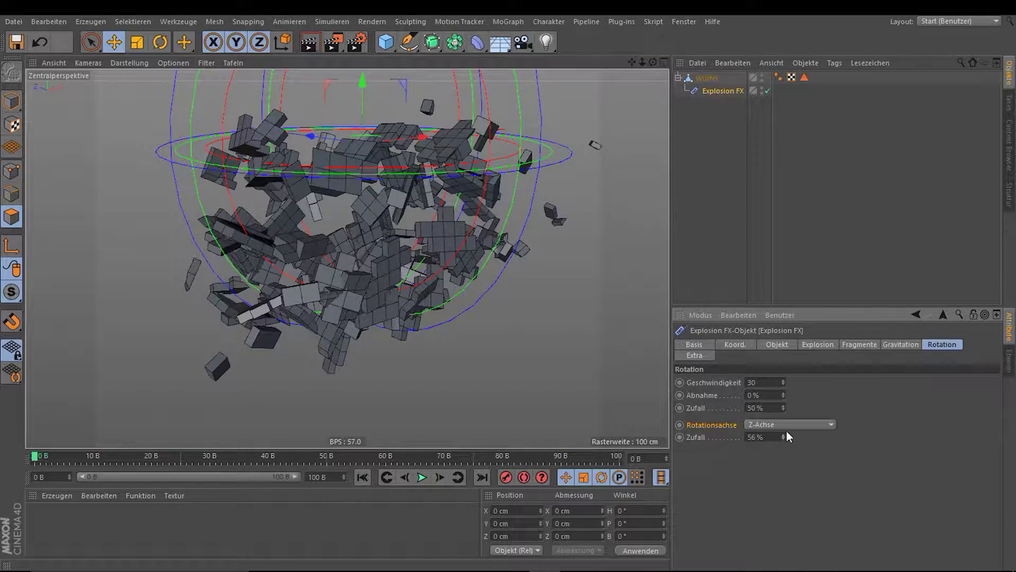
left_click_drag(784, 436, 784, 438)
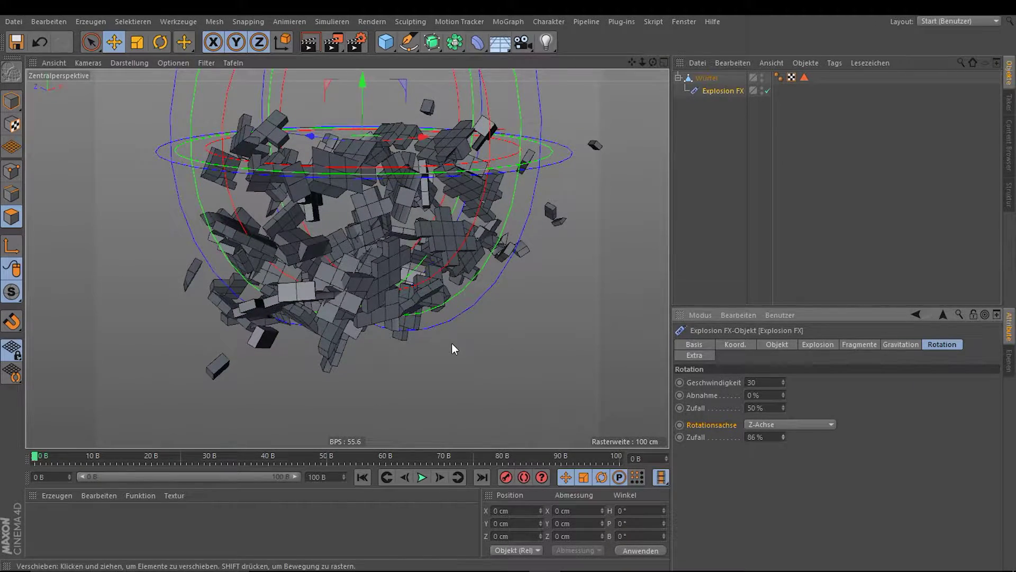
scroll(431, 335, "down", 3)
In the Extra settings, set Wind 55 with 9 % Zufall and Wirbeln 54 with 45 % Zufall.
left_click(705, 354)
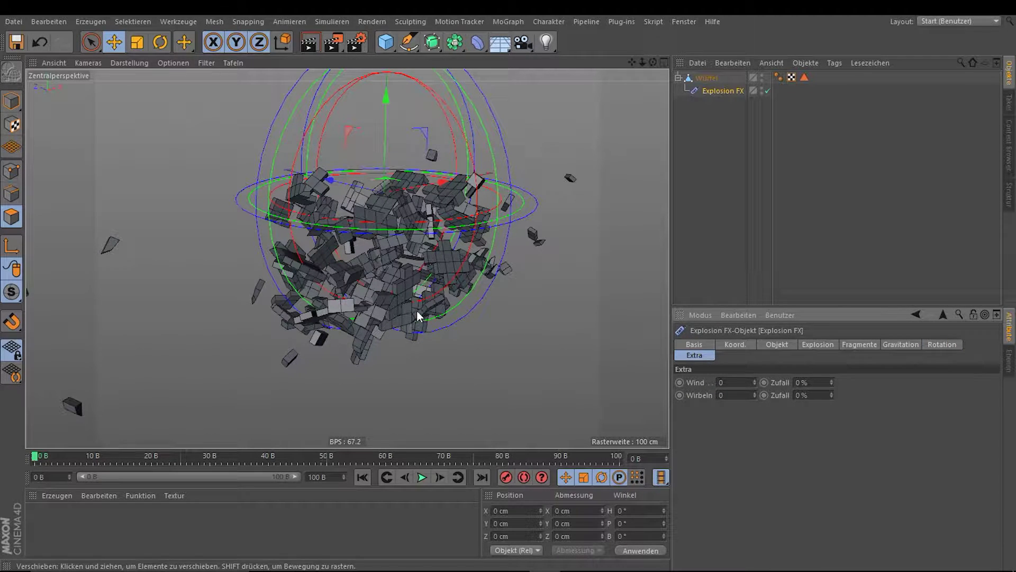
scroll(417, 310, "up", 3)
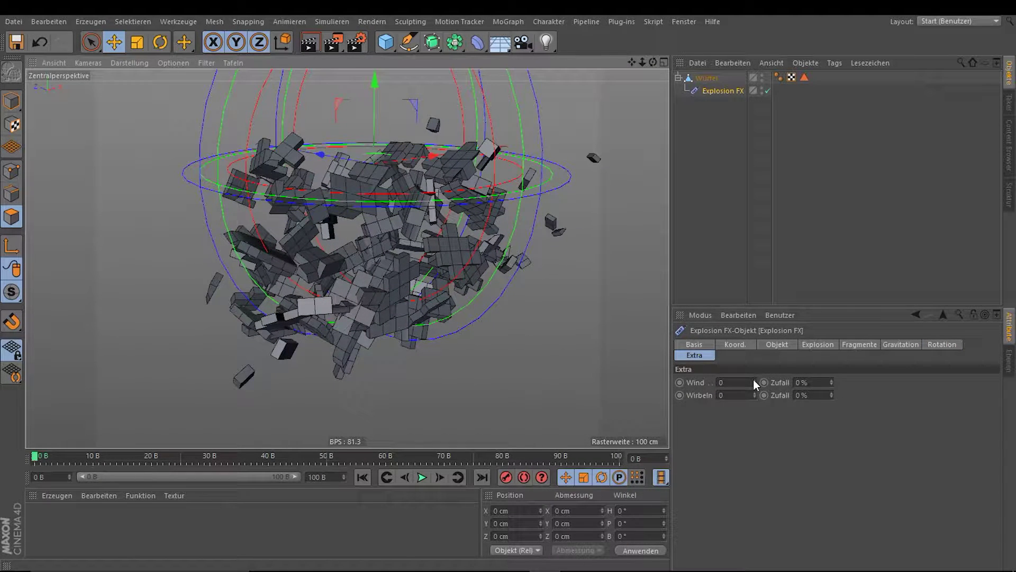
left_click_drag(754, 379, 754, 360)
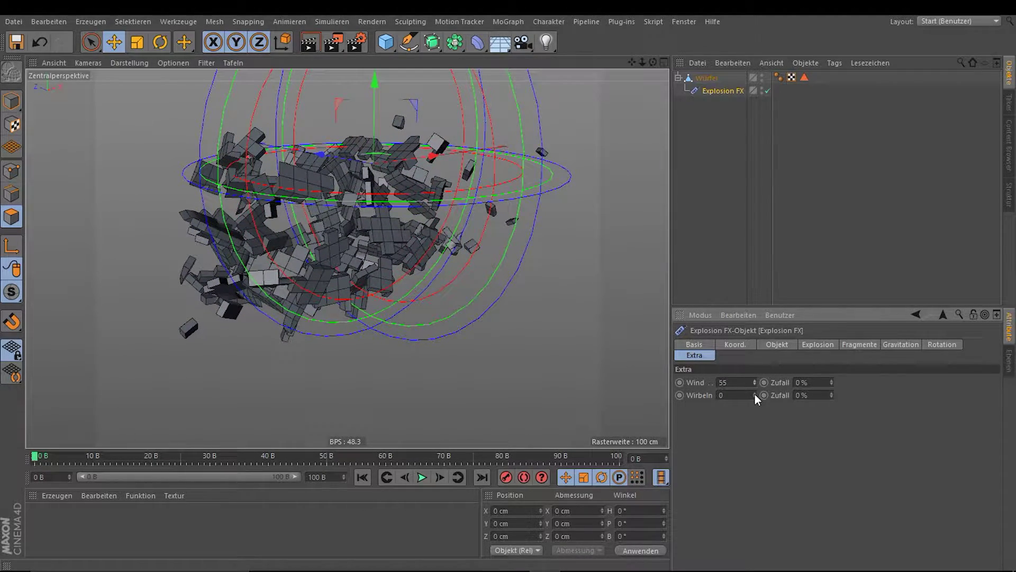
left_click_drag(755, 394, 755, 371)
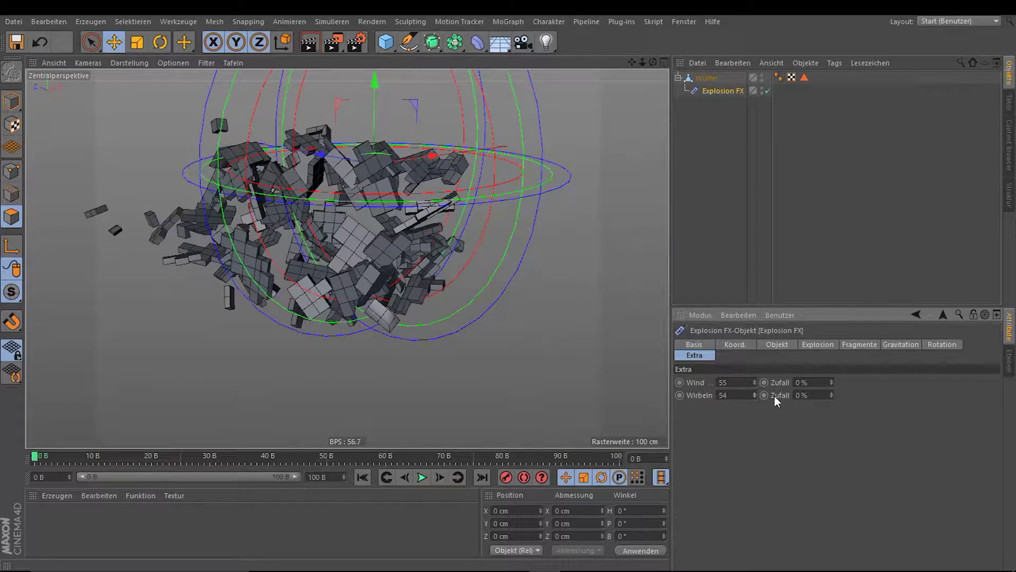
mouse_move(831, 382)
left_mouse_down()
mouse_move(831, 373)
mouse_move(832, 386)
left_mouse_up()
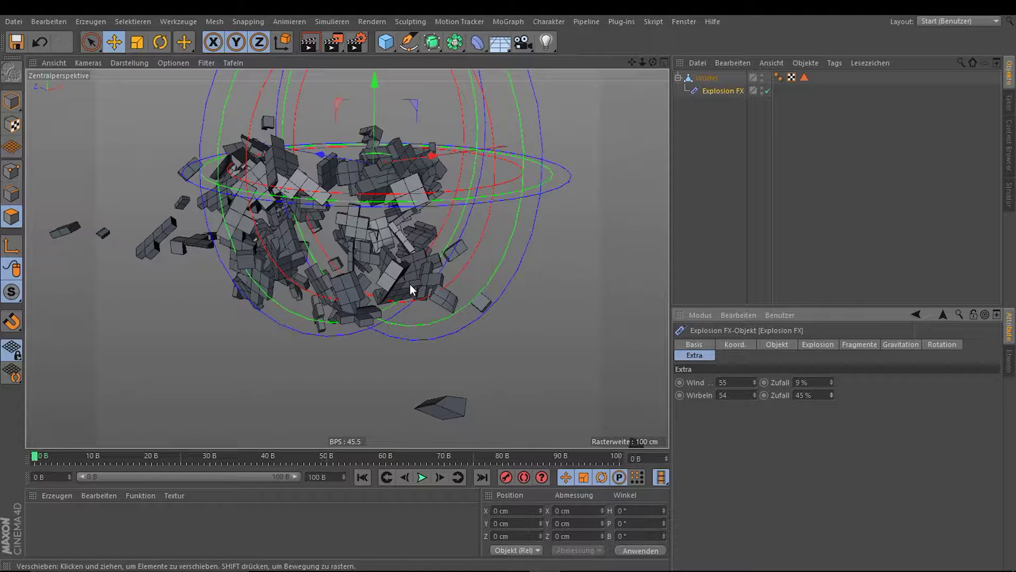
left_click_drag(399, 290, 401, 298, "alt")
scroll(401, 297, "down", 5)
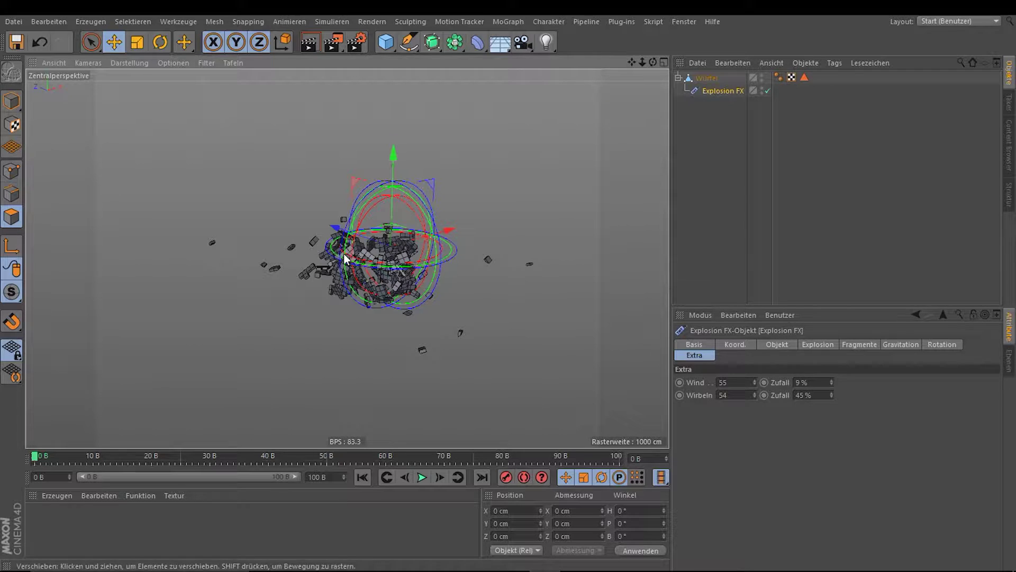
scroll(370, 259, "up", 2)
scroll(381, 265, "up", 3)
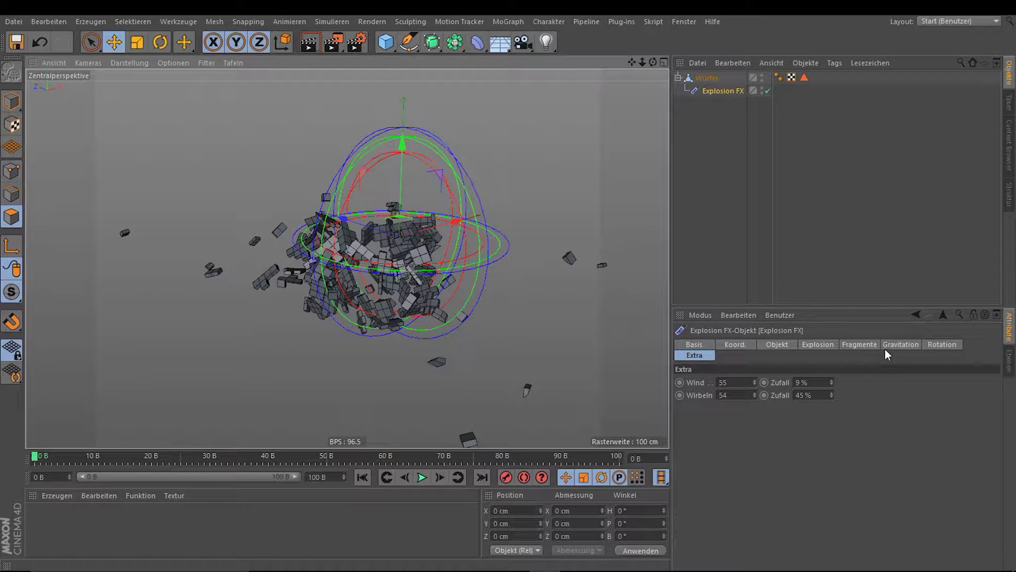
scroll(370, 276, "up", 3)
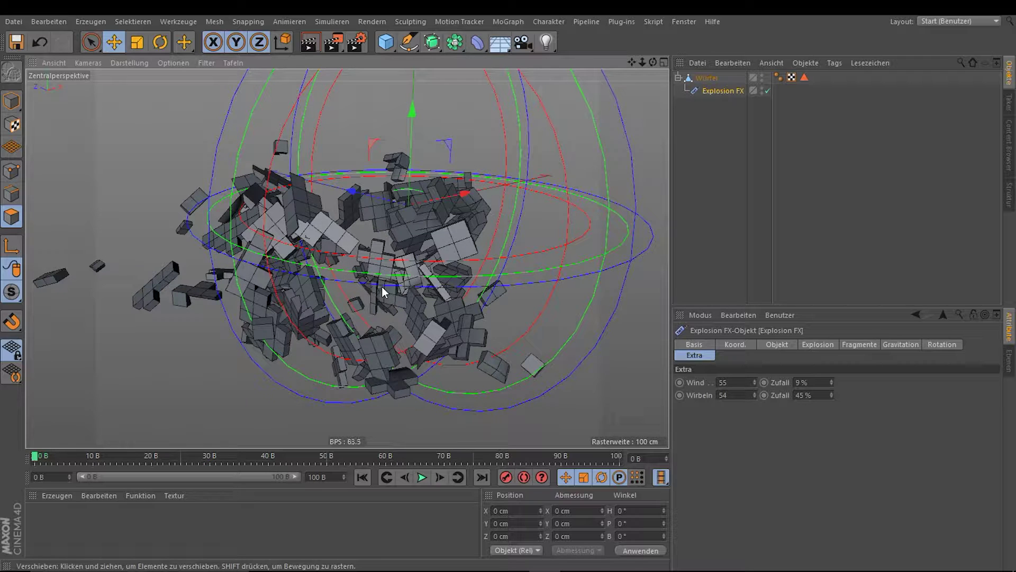
scroll(383, 285, "down", 3)
scroll(381, 290, "down", 3)
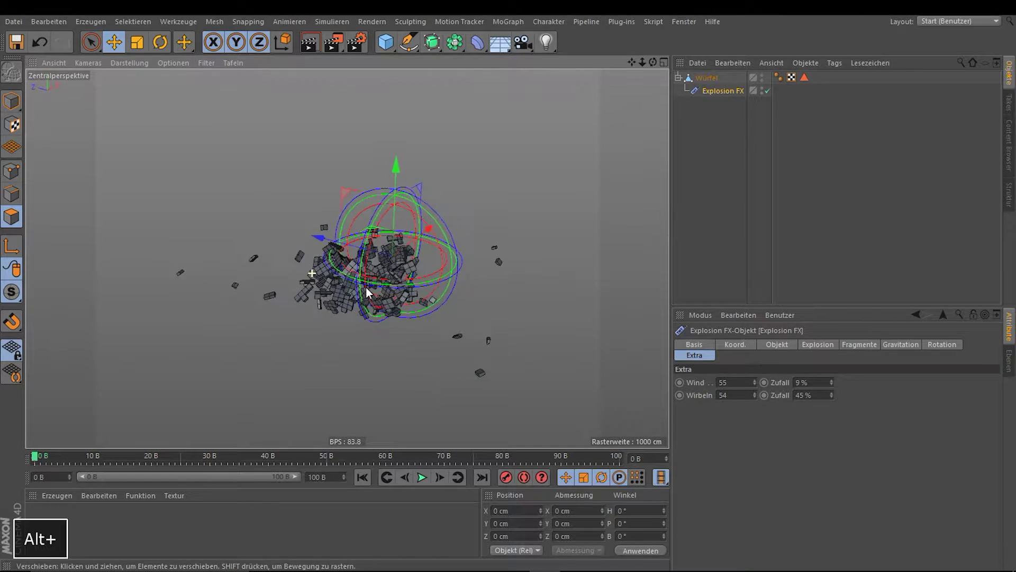
left_click_drag(366, 287, 496, 278, "alt")
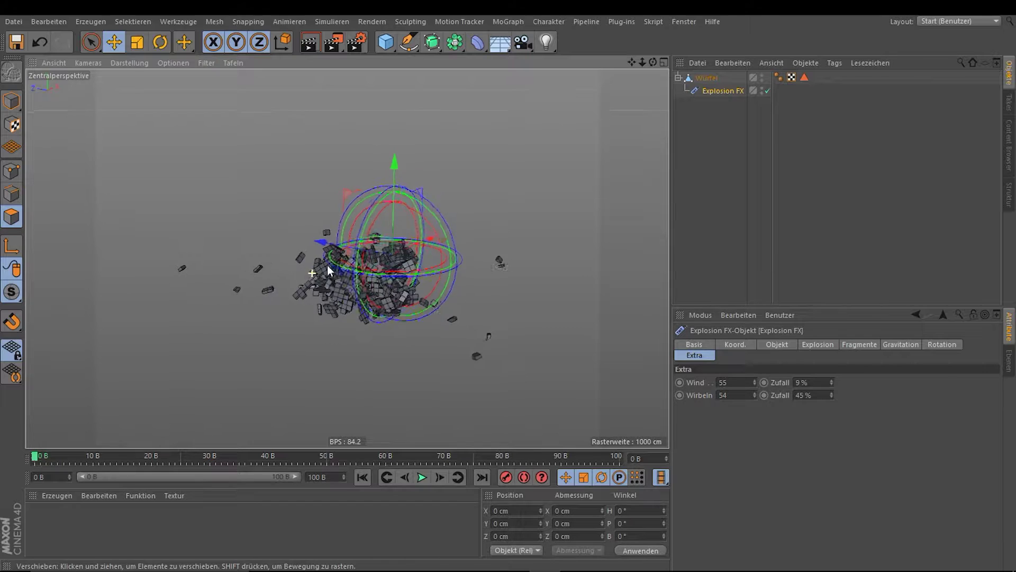
scroll(328, 271, "up", 2)
scroll(386, 247, "up", 3)
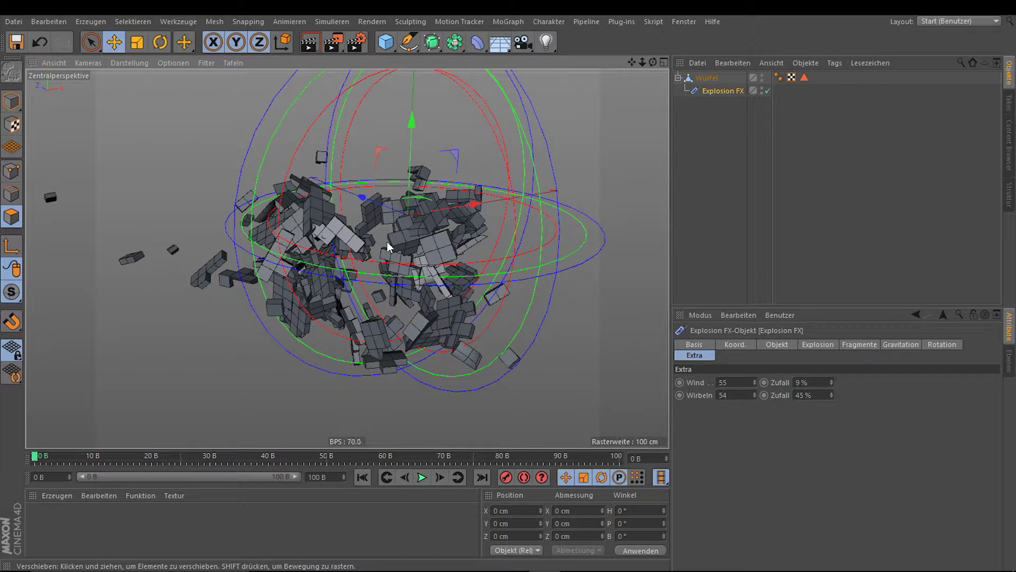